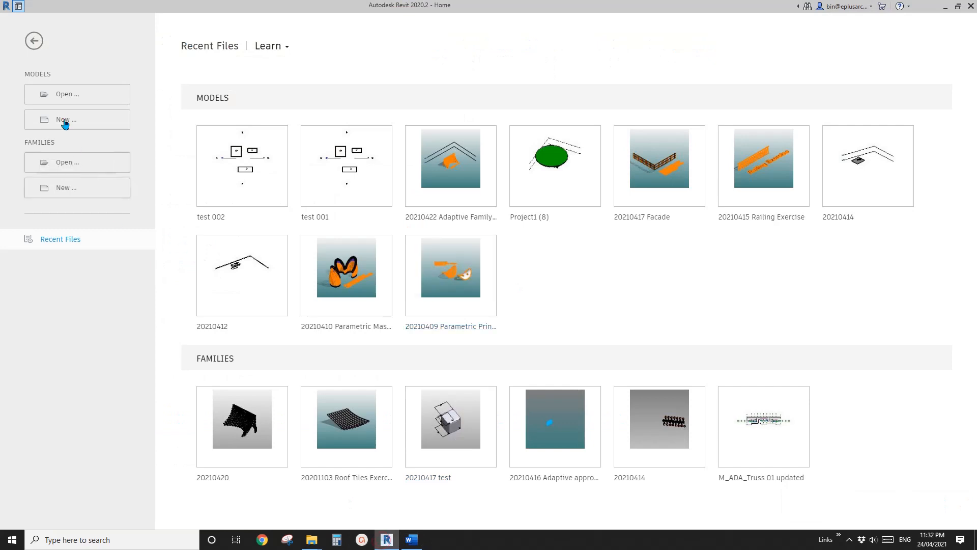
Create a new project from the Architectural Template
left_click(65, 121)
left_click(297, 305)
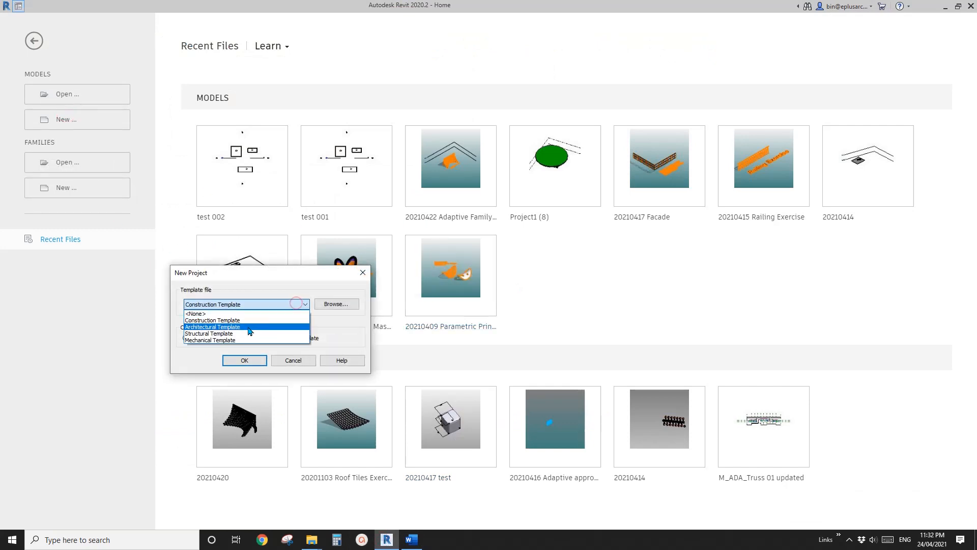
left_click(229, 319)
left_click(244, 360)
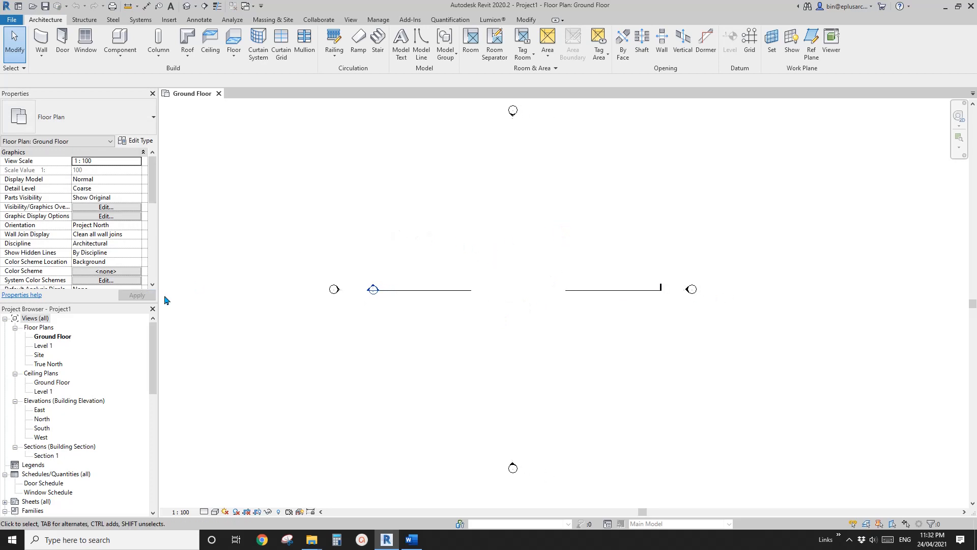
mouse_move(154, 339)
left_mouse_down()
mouse_move(154, 349)
mouse_move(155, 334)
left_mouse_up()
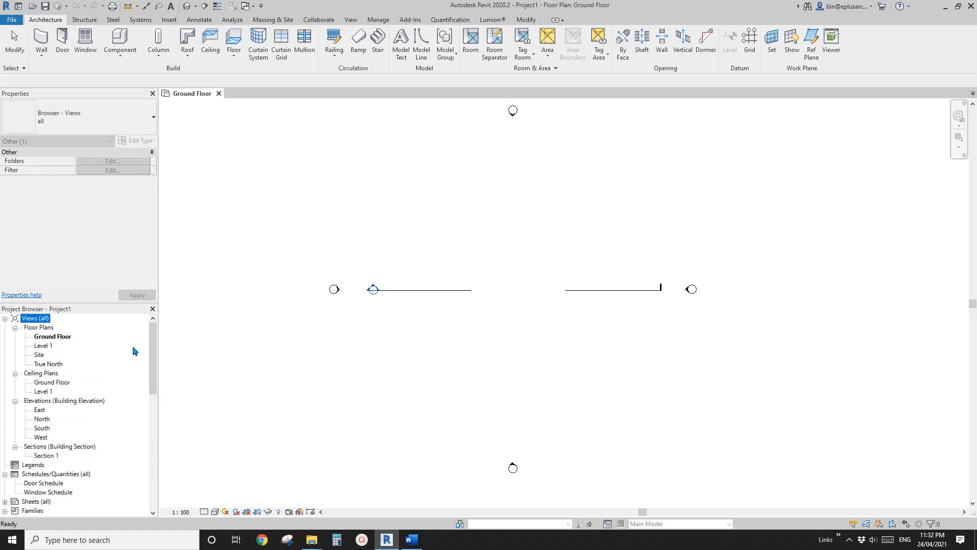
left_click_drag(153, 346, 153, 348)
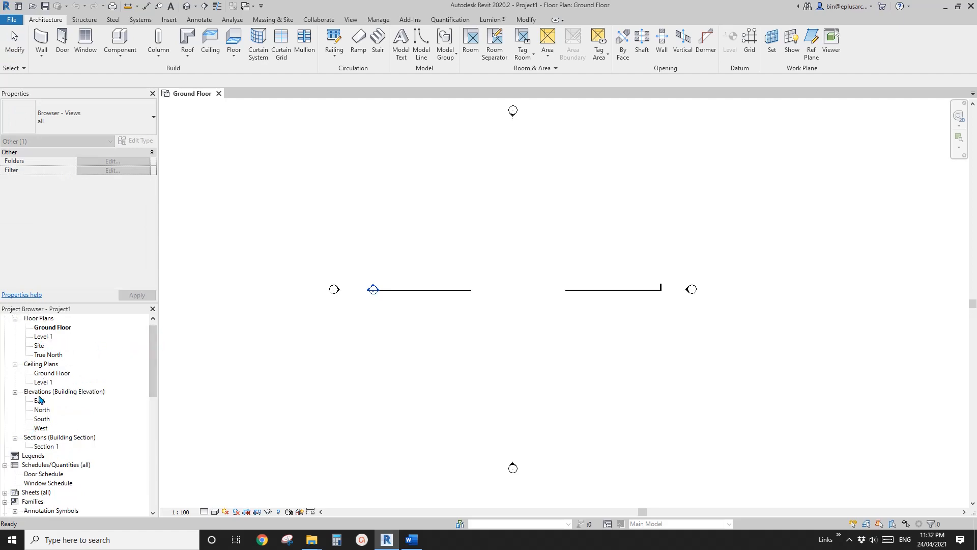
left_click_drag(153, 357, 154, 353)
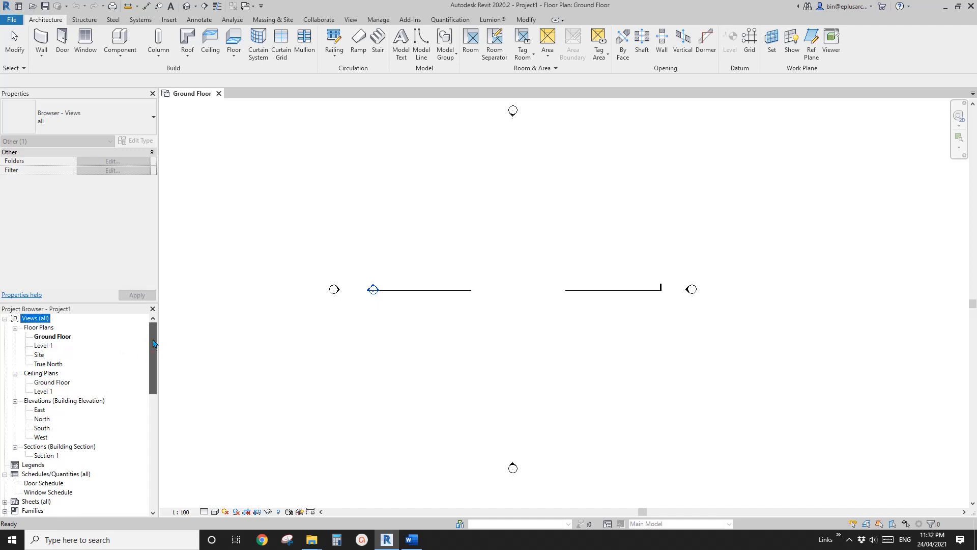
left_click(247, 337)
middle_click_drag(478, 256, 459, 247)
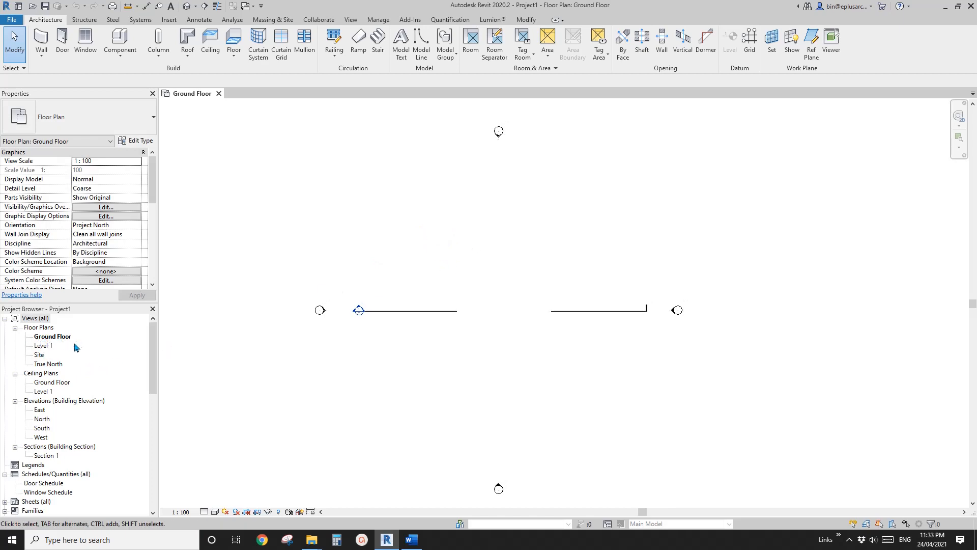
middle_click_drag(382, 283, 381, 290)
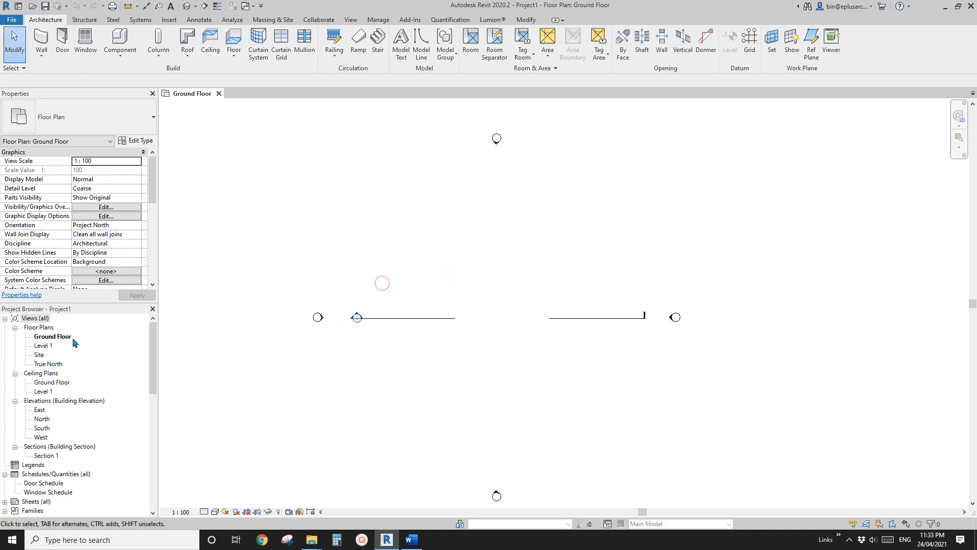
Open the Site floor plan and set its view scale to 1 : 500
left_click(52, 337)
double_click(39, 355)
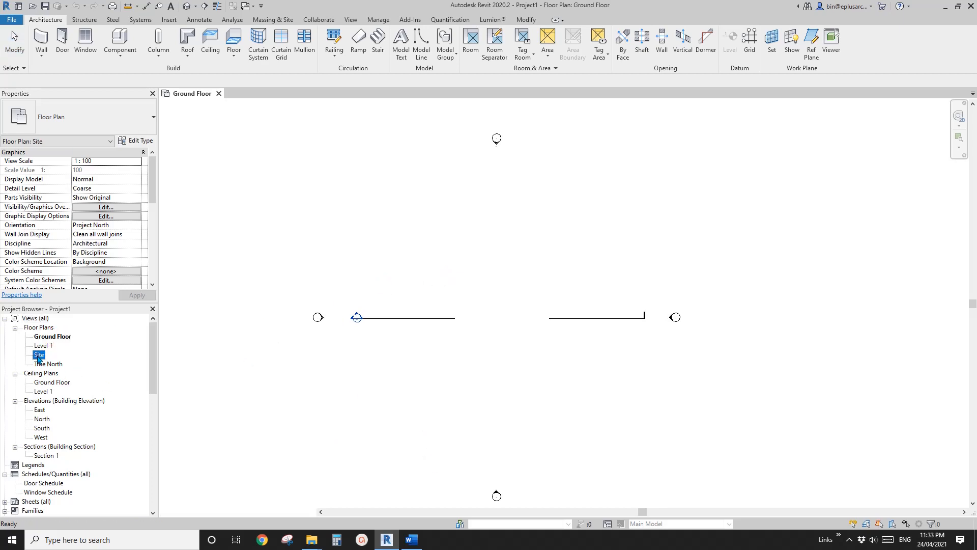
left_click(191, 511)
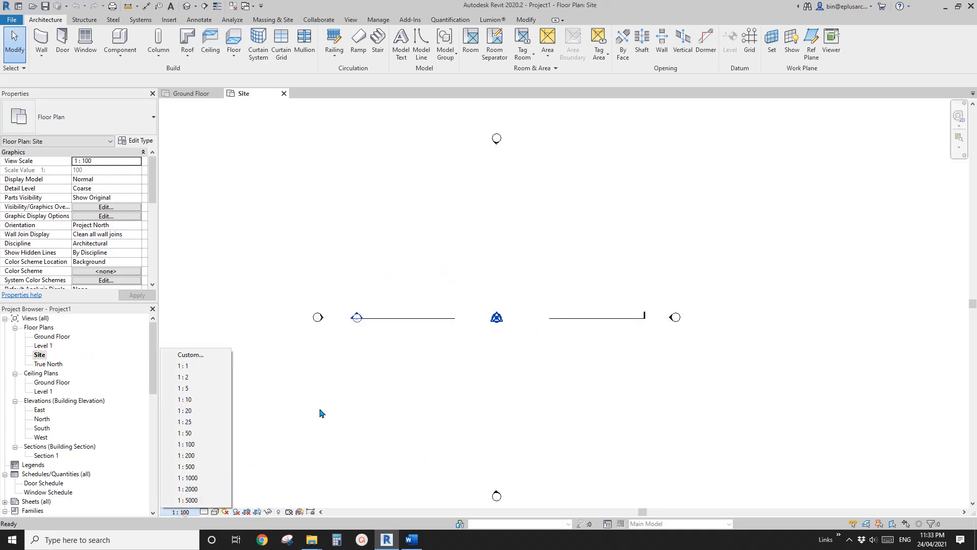
left_click(198, 457)
left_click(182, 512)
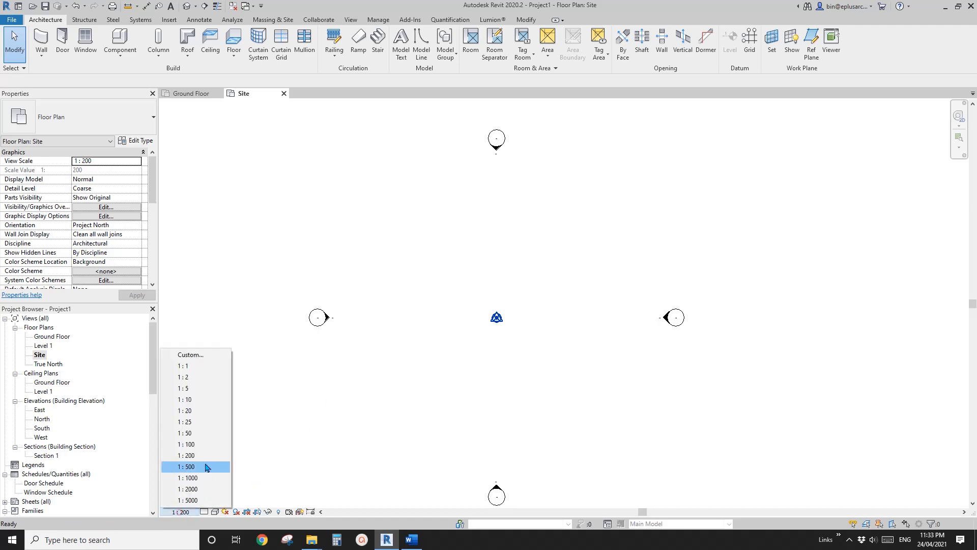
left_click(198, 466)
Duplicate the Site floor plan view and make a further duplicate of that copy
right_click(39, 355)
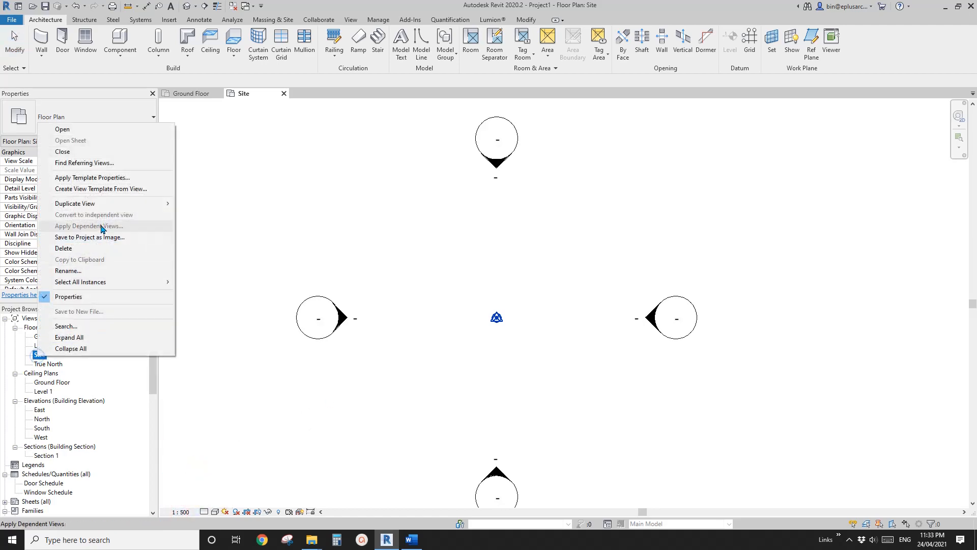
mouse_move(127, 204)
left_click(220, 204)
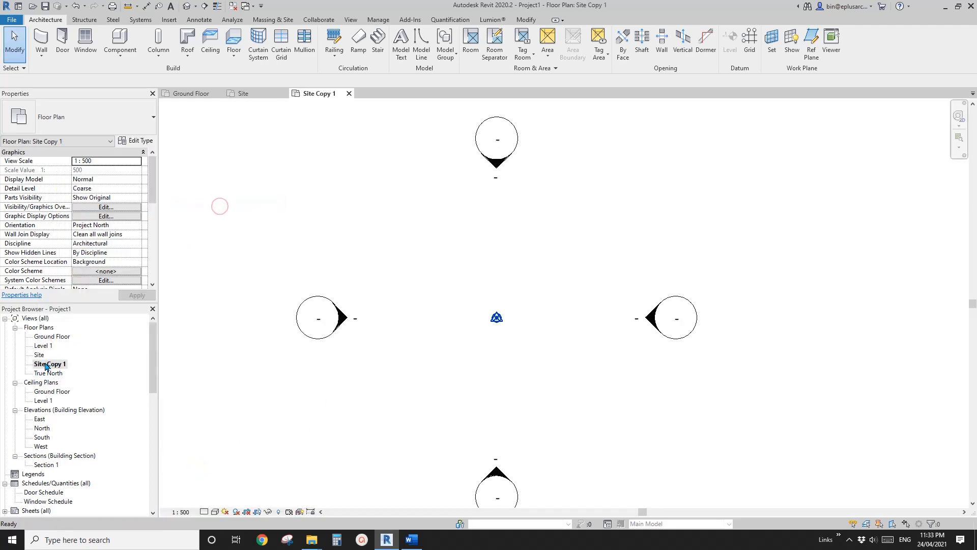
right_click(47, 364)
left_click(119, 209)
left_click(241, 222)
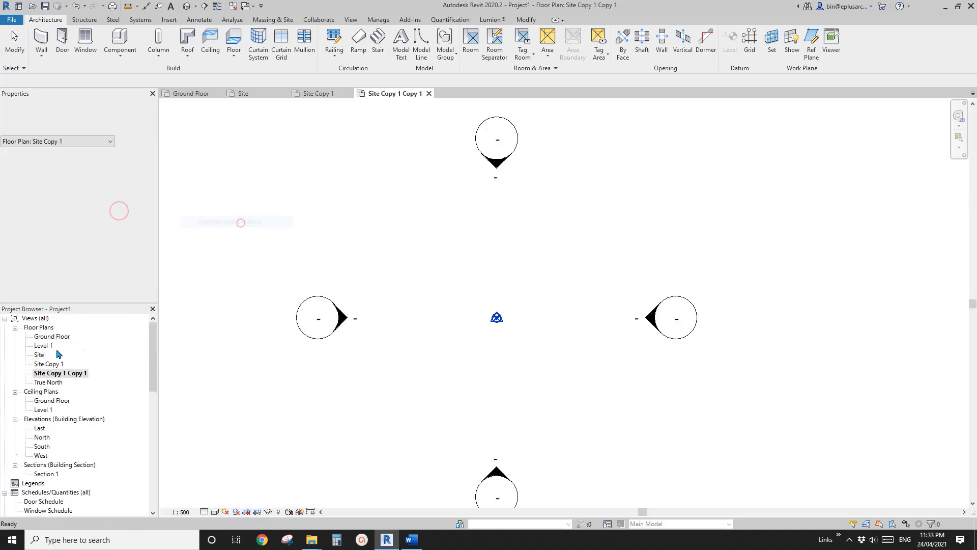
double_click(48, 336)
right_click(57, 335)
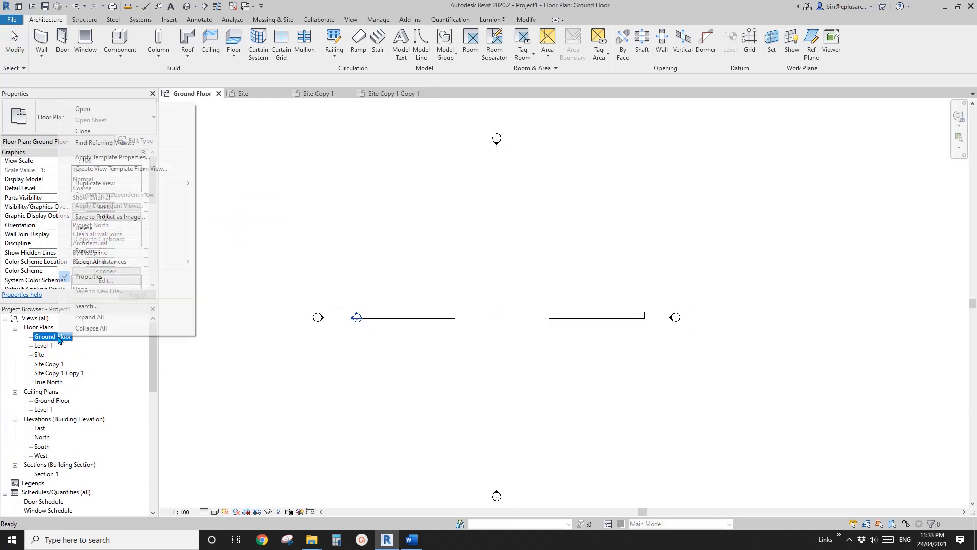
left_click(300, 229)
In the North elevation, copy the Level 1 line 4000 mm upward
double_click(46, 437)
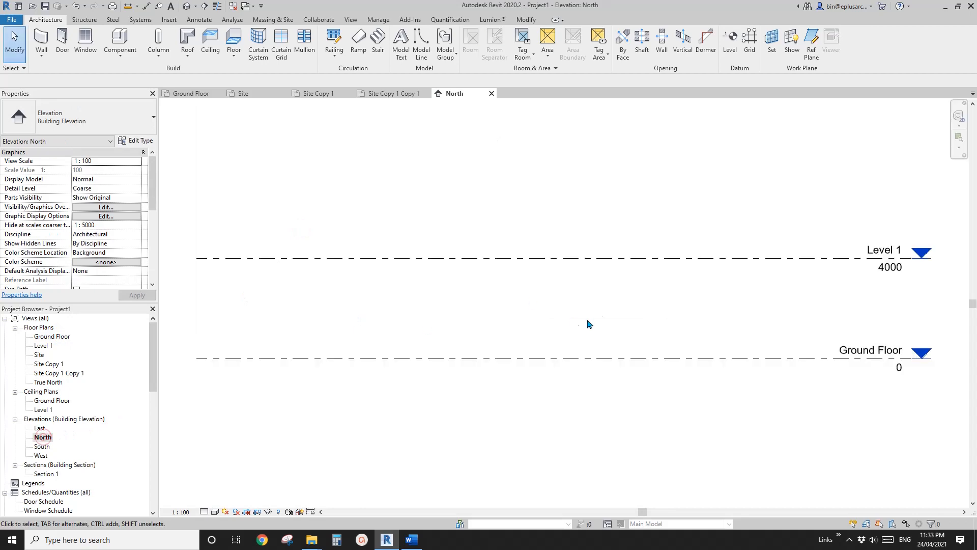
left_click_drag(681, 227, 642, 279)
key("c")
key("o")
left_click(675, 358)
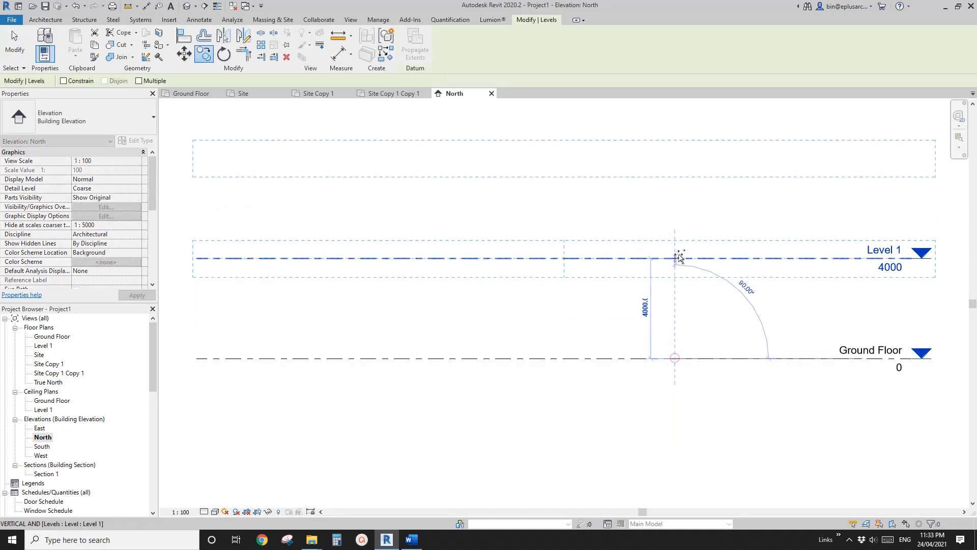
left_click(676, 258)
Copy the Level 2 line upward by the same spacing as between Level 1 and Level 2
middle_click_drag(681, 188, 650, 257)
key("c")
key("o")
left_click(656, 327)
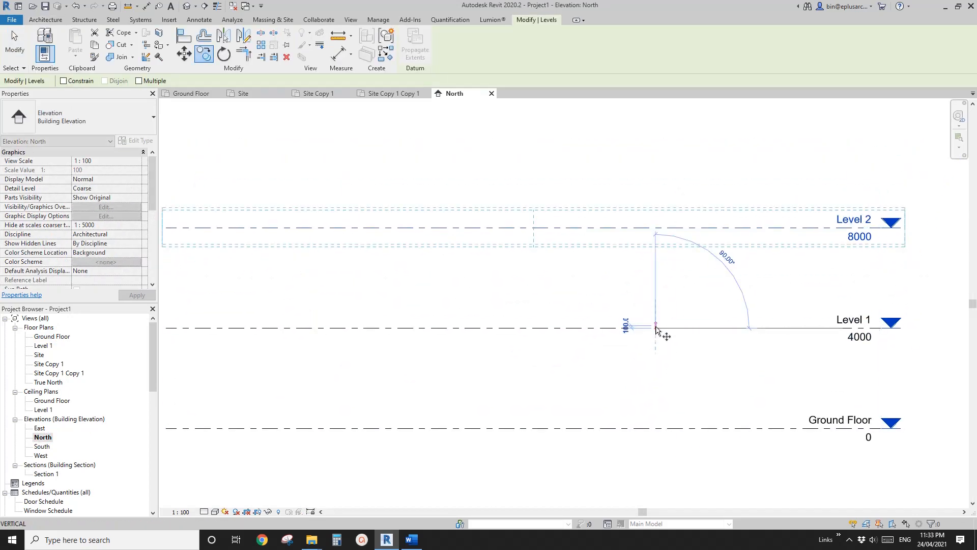
left_click(659, 233)
key("Escape")
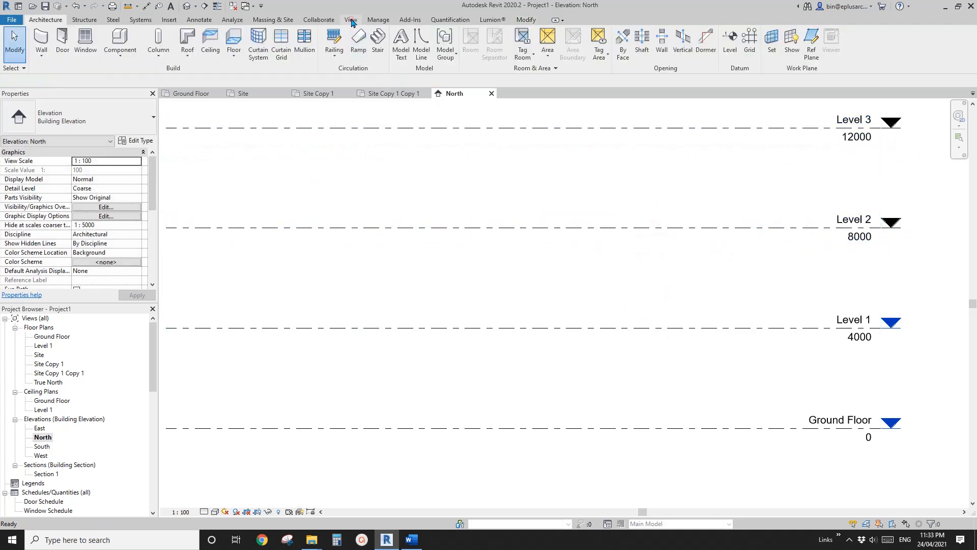
Create new floor plan views for Level 2 and Level 3
left_click(351, 20)
left_click(406, 54)
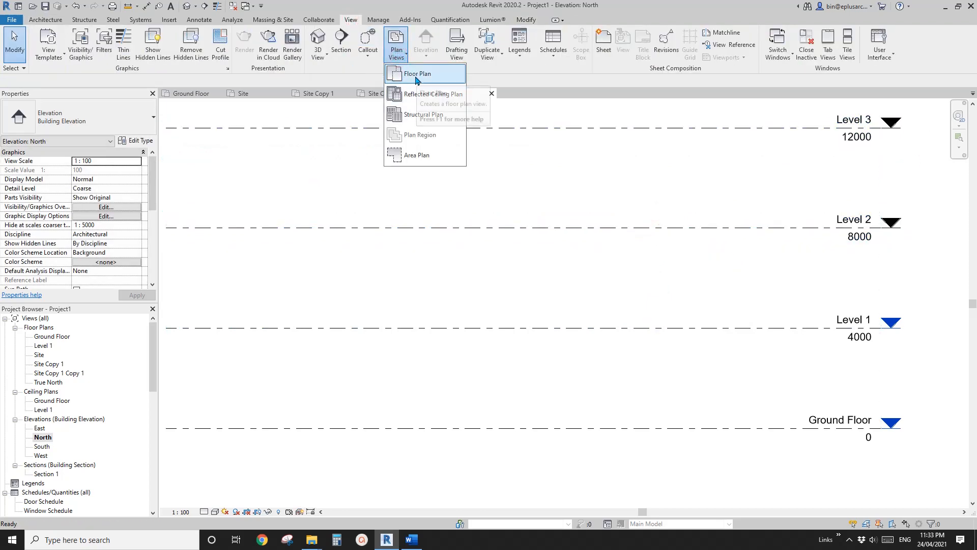
left_click(435, 75)
left_click(444, 234, "shift")
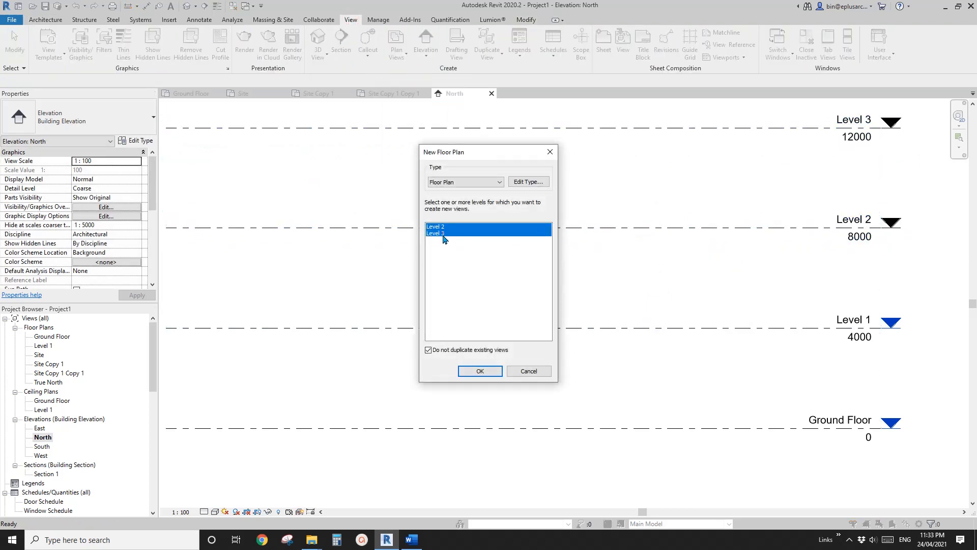
left_click(483, 367)
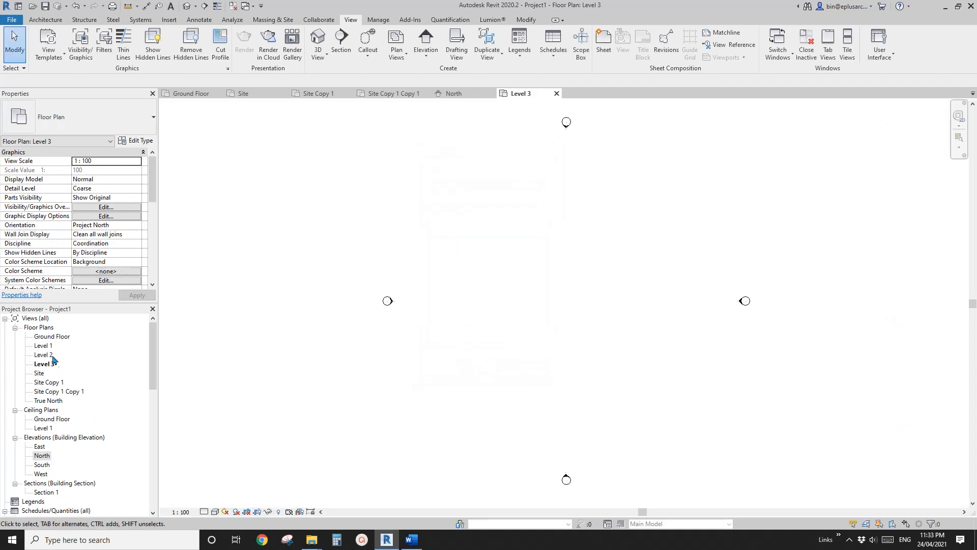
left_click(51, 364)
On the Ground Floor plan, draw a rectangle of walls about 15730 by 14730 mm between the elevation markers
double_click(52, 337)
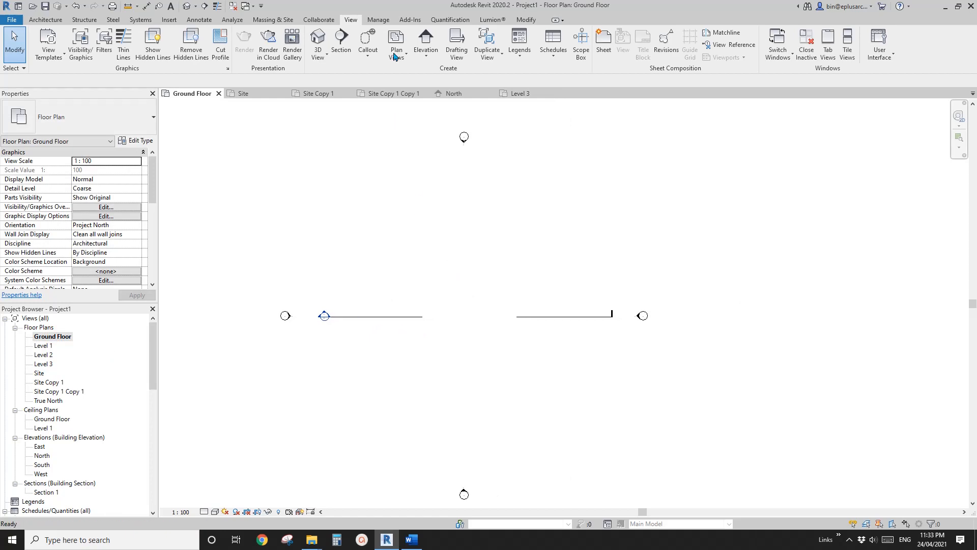
key("w")
key("a")
left_click(417, 34)
left_click(415, 253)
left_click(526, 361)
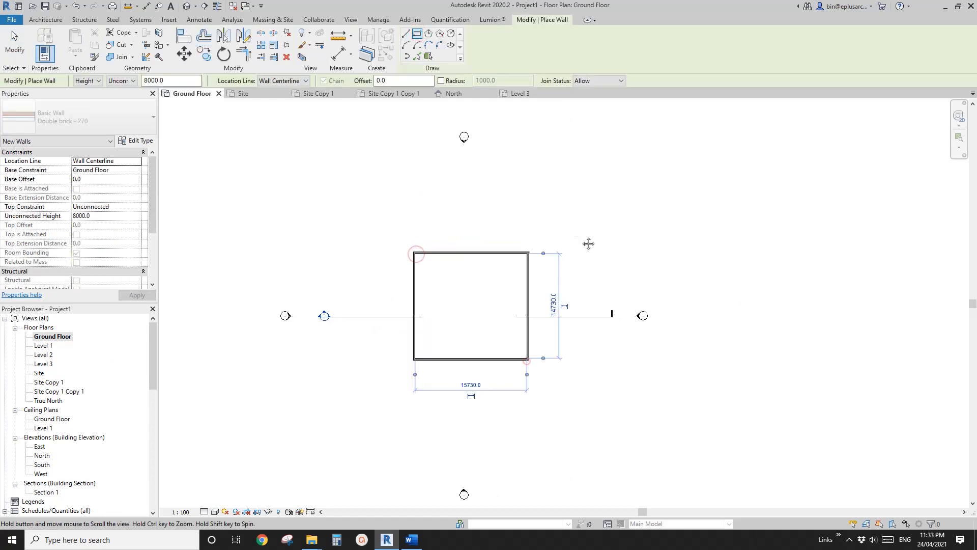
key("Escape")
key("Escape")
scroll(421, 281, "up", 3)
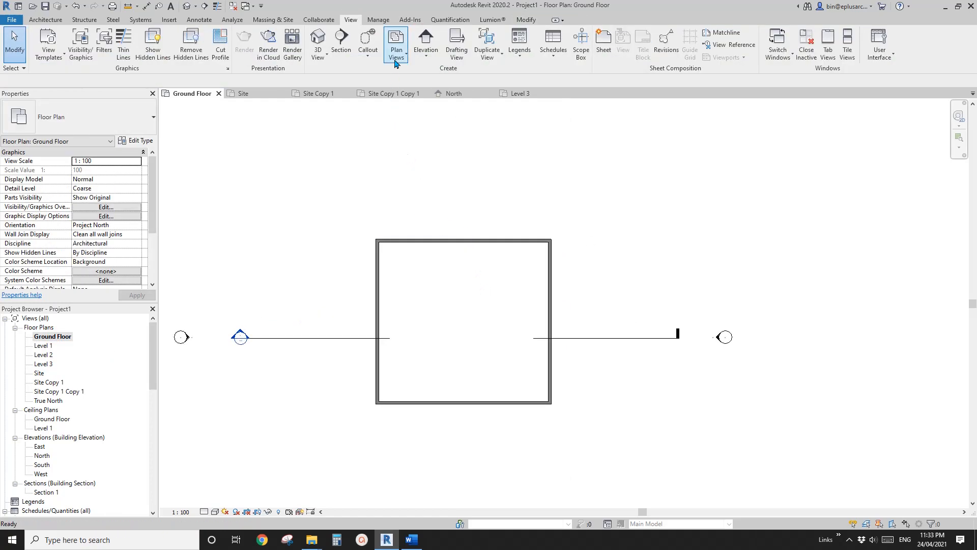
Place a rectangular callout around the building's upper-left corner on the Ground Floor plan and check the callout view
left_click(368, 55)
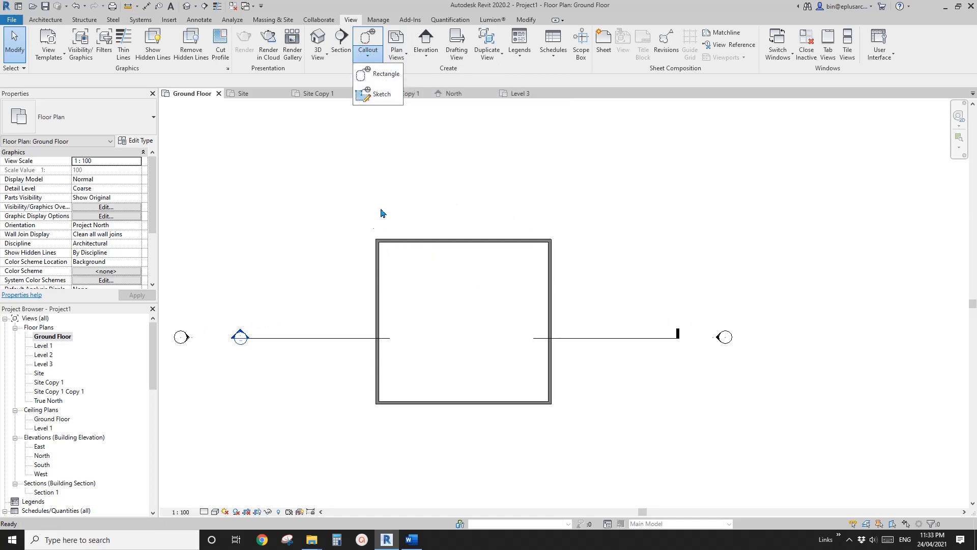
left_click(318, 131)
left_click(365, 61)
left_click(377, 74)
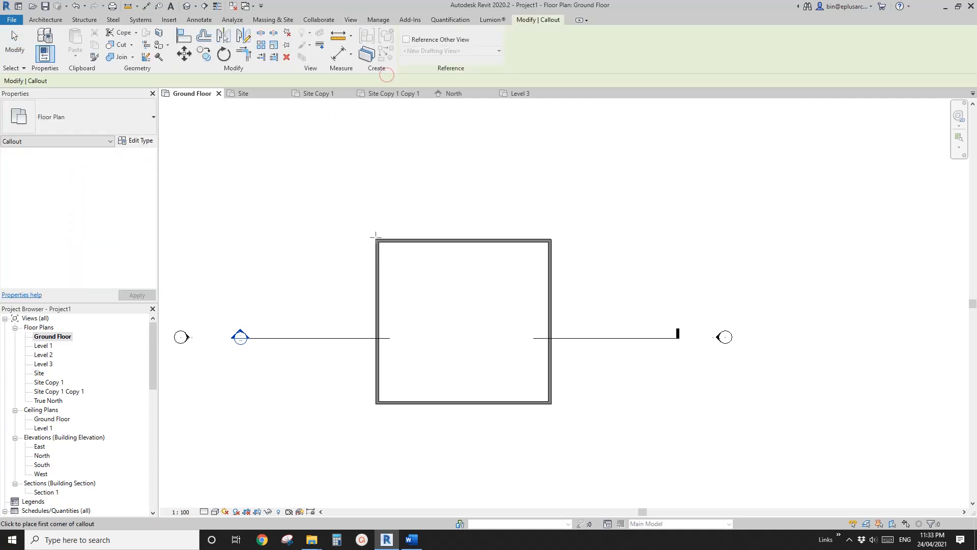
left_click(356, 217)
left_click(440, 297)
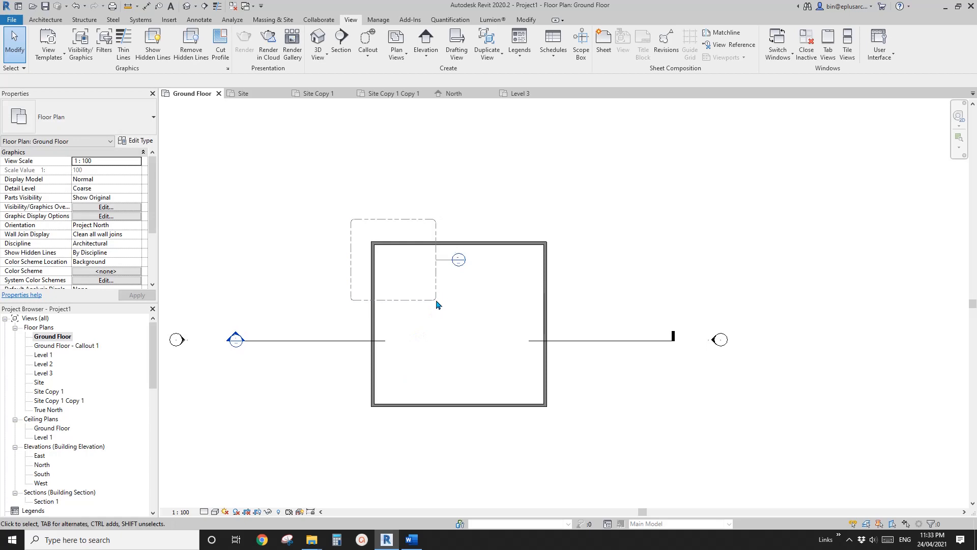
left_click(433, 300)
left_click(480, 202)
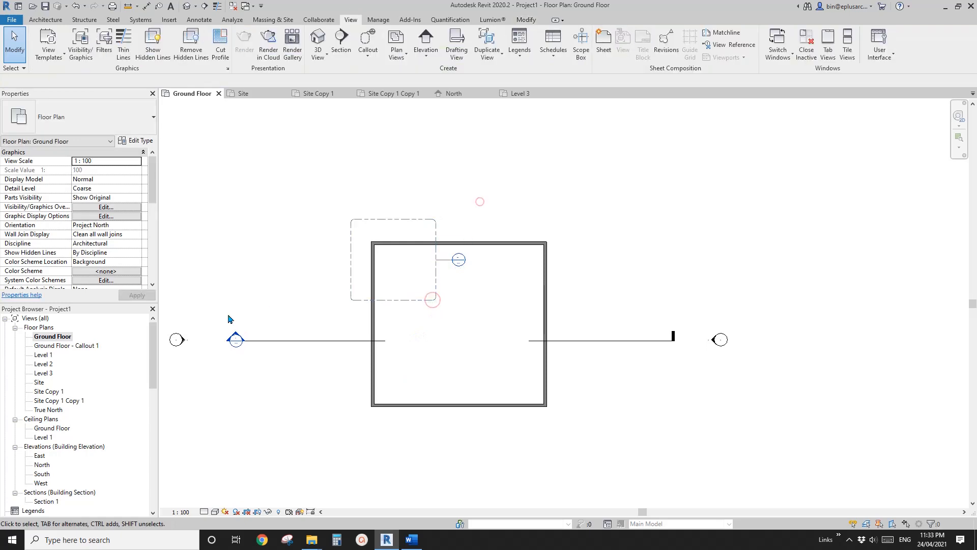
double_click(76, 346)
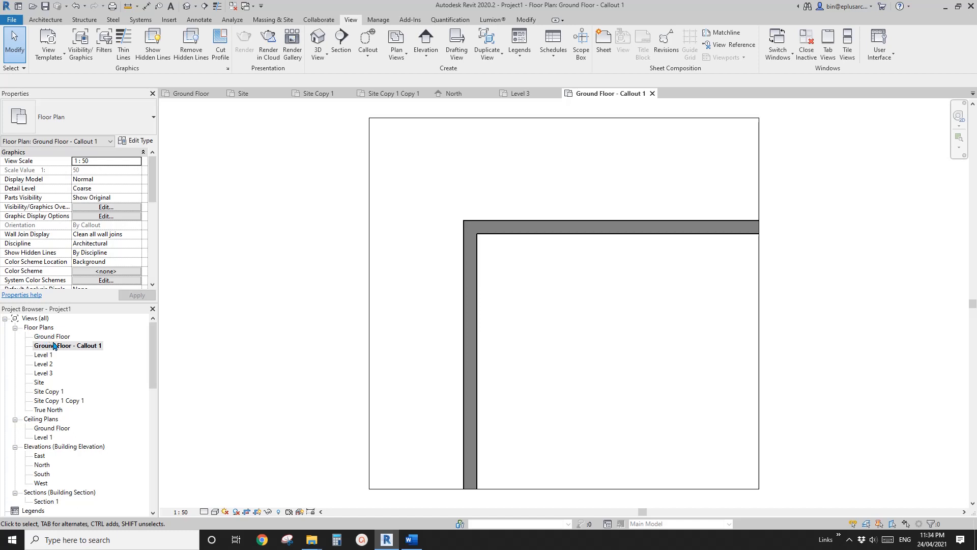
left_click(652, 94)
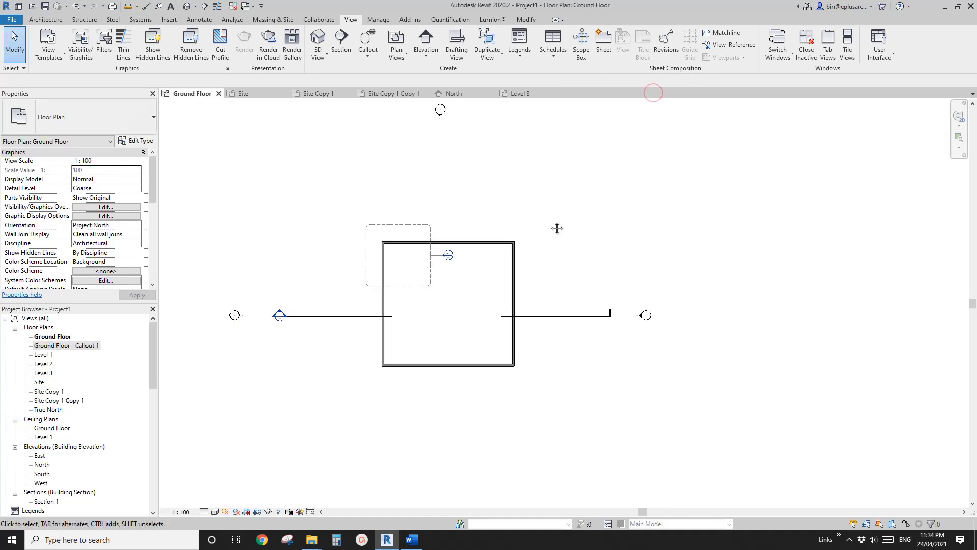
left_click(430, 244)
key("s")
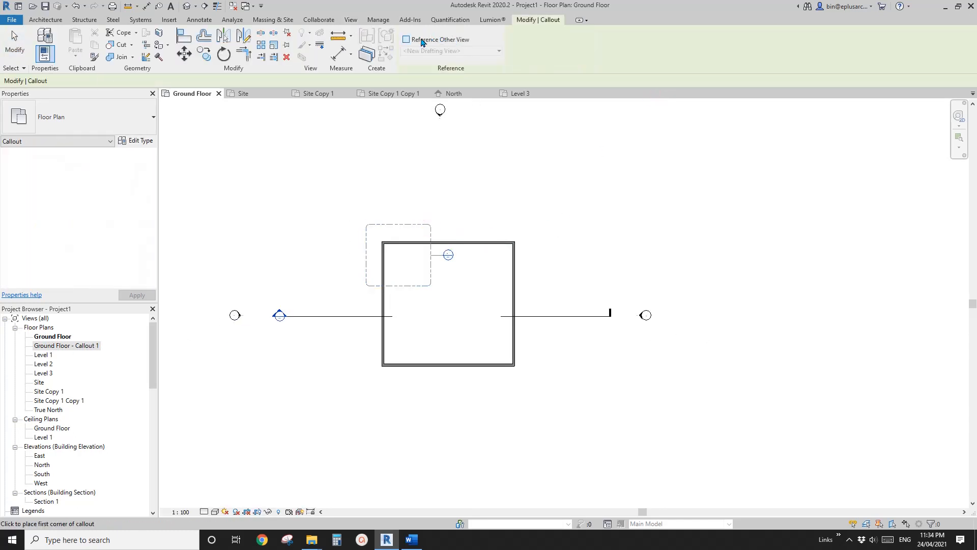
middle_click_drag(504, 191, 473, 204)
key("Escape")
Create a similar callout around the building's upper-right corner, based on the existing upper-left callout
left_click(429, 228)
key("c")
key("s")
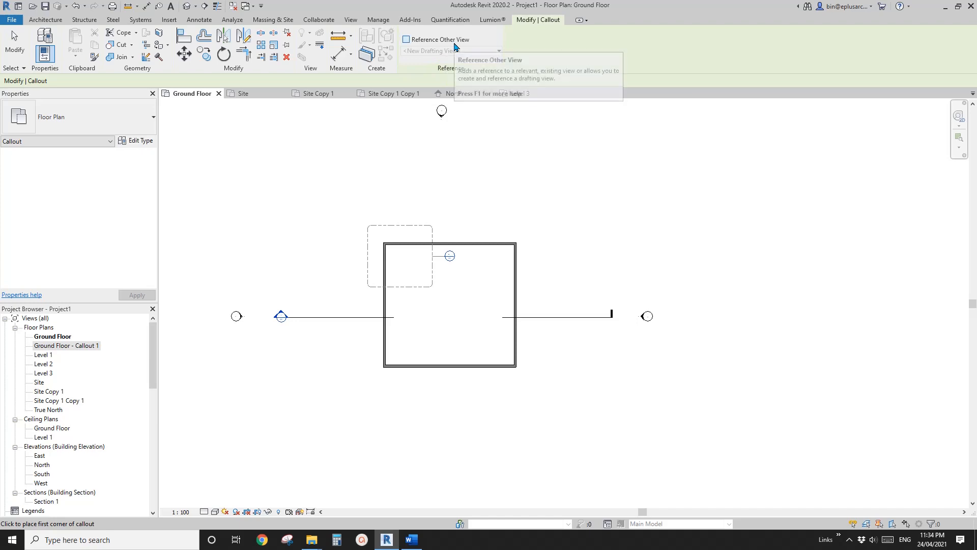
middle_click_drag(500, 213, 499, 207)
left_click(467, 211)
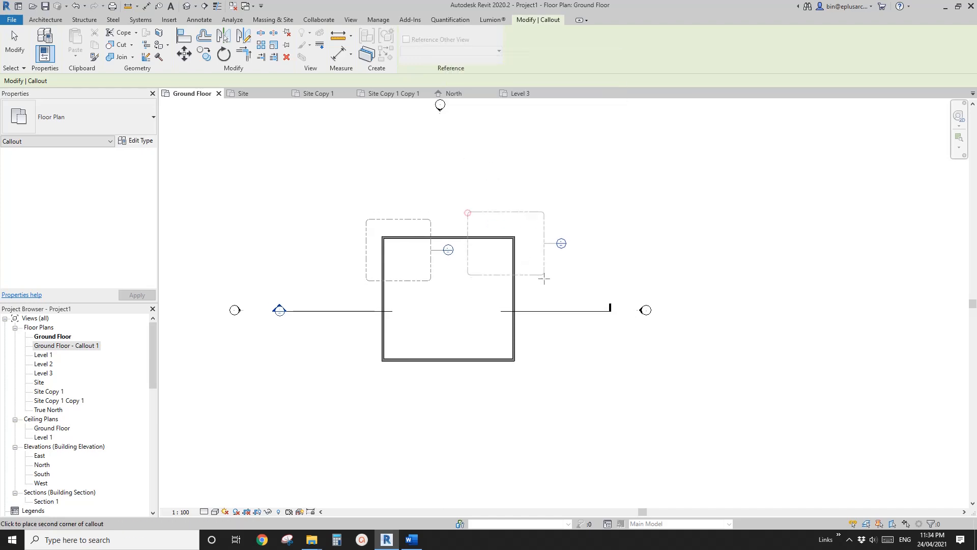
left_click(532, 274)
Shift the section line down to the lower wall and create a similar callout around the building's lower-right corner
left_click_drag(471, 317, 529, 364)
left_click(533, 250)
key("c")
key("s")
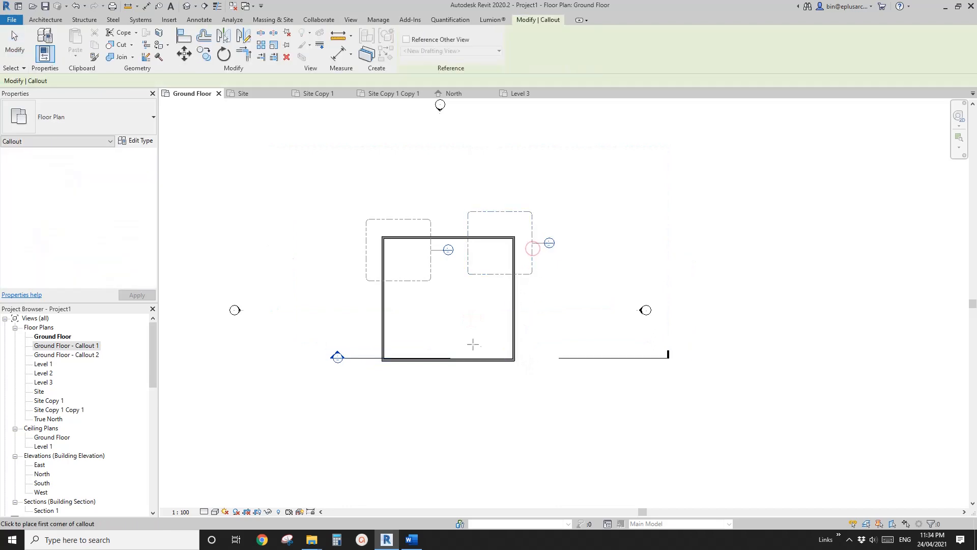
left_click(472, 331)
left_click(545, 387)
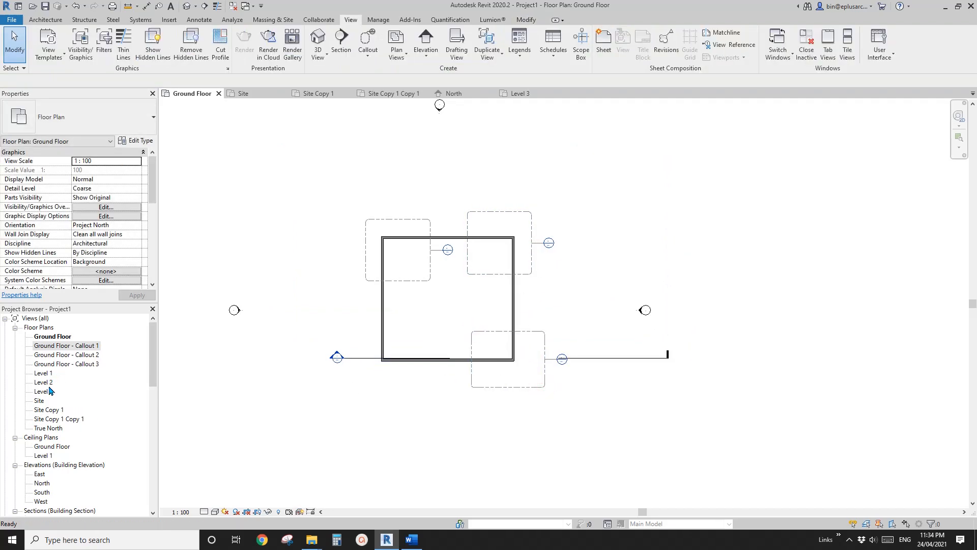
Review the floor plan, ceiling plan and building elevation categories in the Project Browser
left_click(44, 373)
left_click(45, 327)
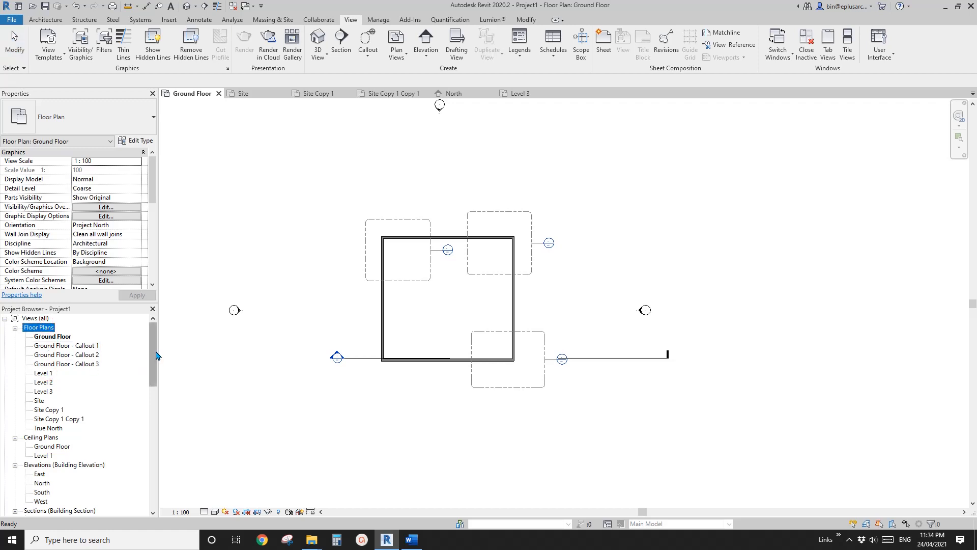
mouse_move(154, 351)
left_mouse_down()
mouse_move(154, 359)
mouse_move(153, 351)
left_mouse_up()
left_click(283, 358)
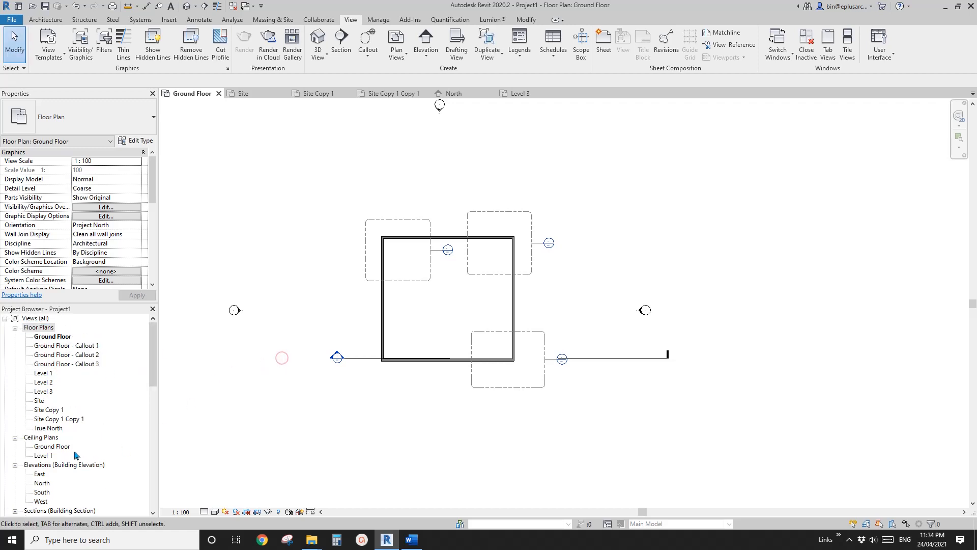
left_click(51, 446)
scroll(49, 442, "down", 2)
left_click(51, 419)
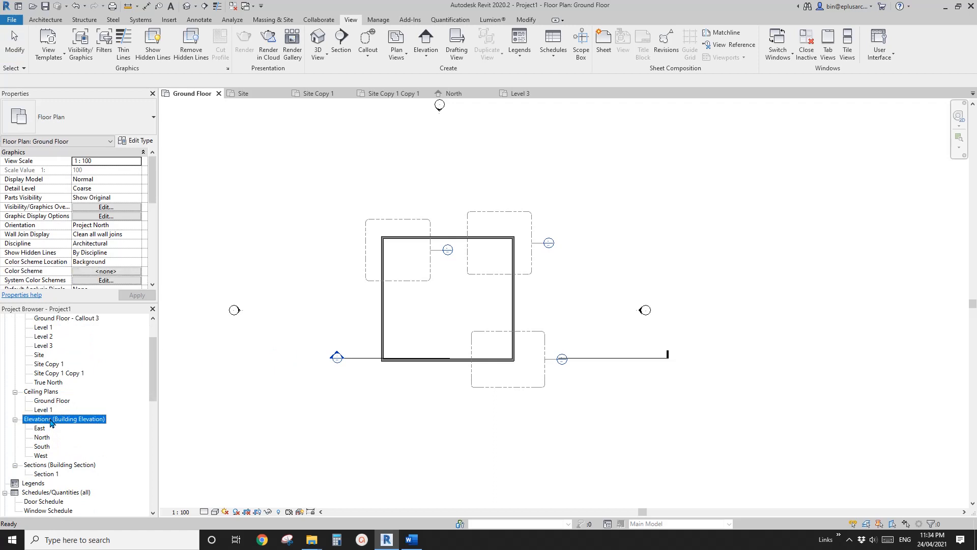
double_click(51, 421)
double_click(47, 421)
Place four Building Elevation markers on the Ground Floor plan, one outside each side of the building
middle_click_drag(364, 353, 359, 356)
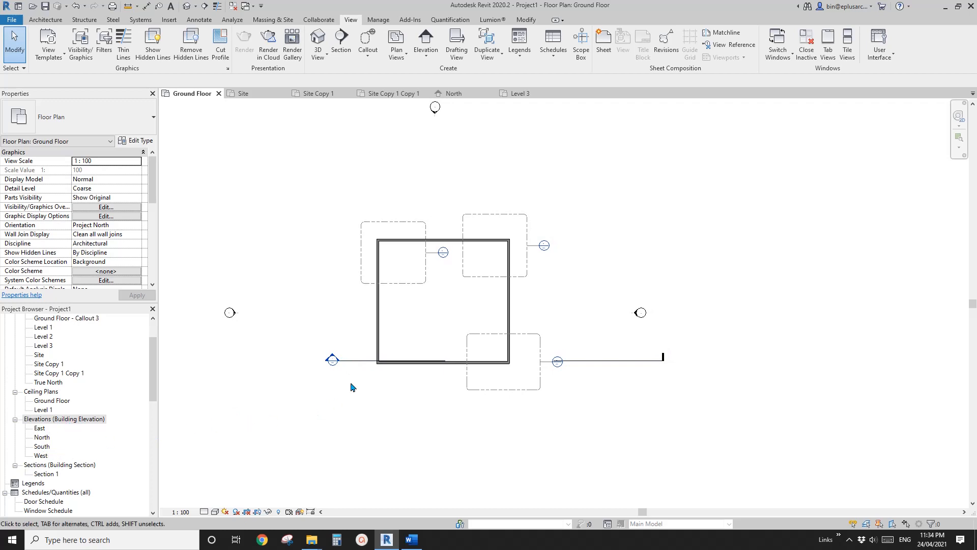
scroll(363, 369, "up", 2)
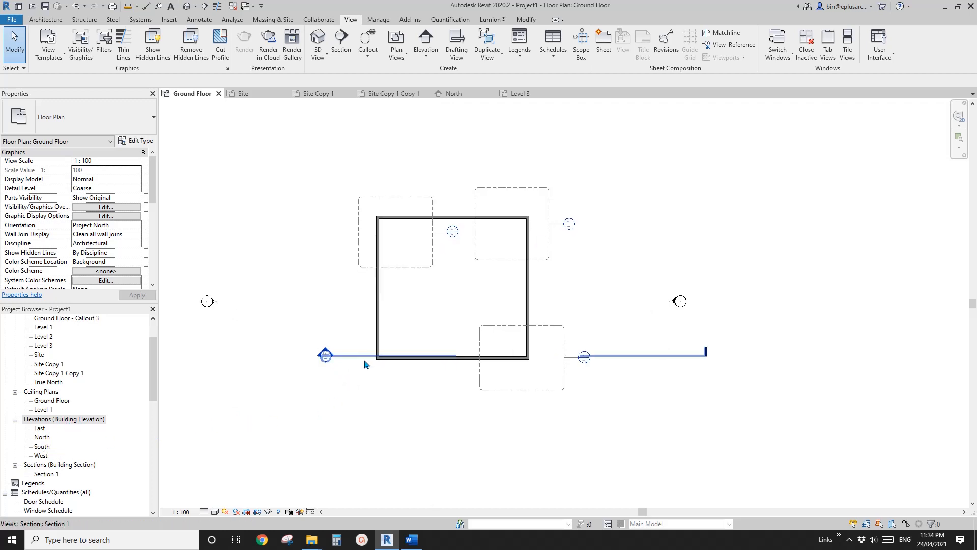
left_click(426, 41)
middle_click_drag(316, 290, 319, 265)
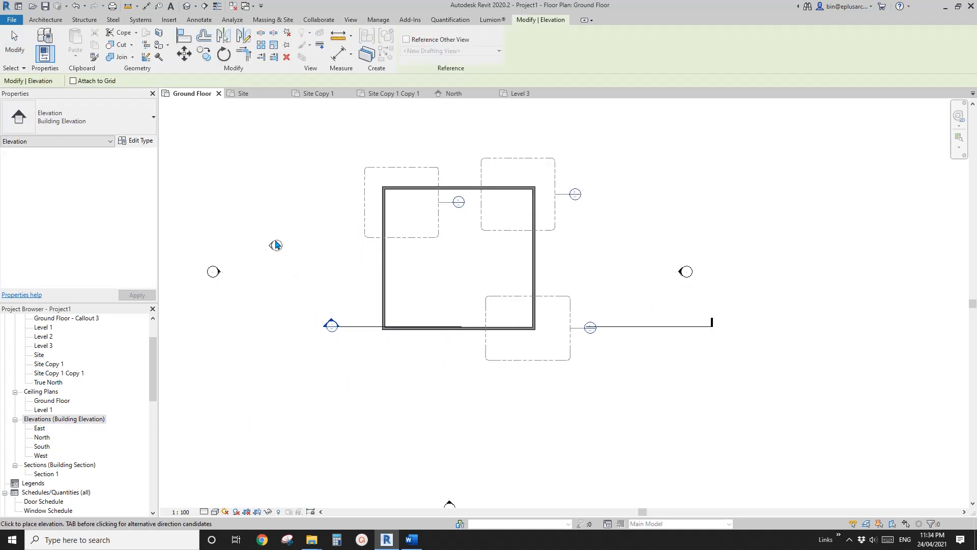
left_click(272, 233)
left_click(571, 254)
left_click(467, 144)
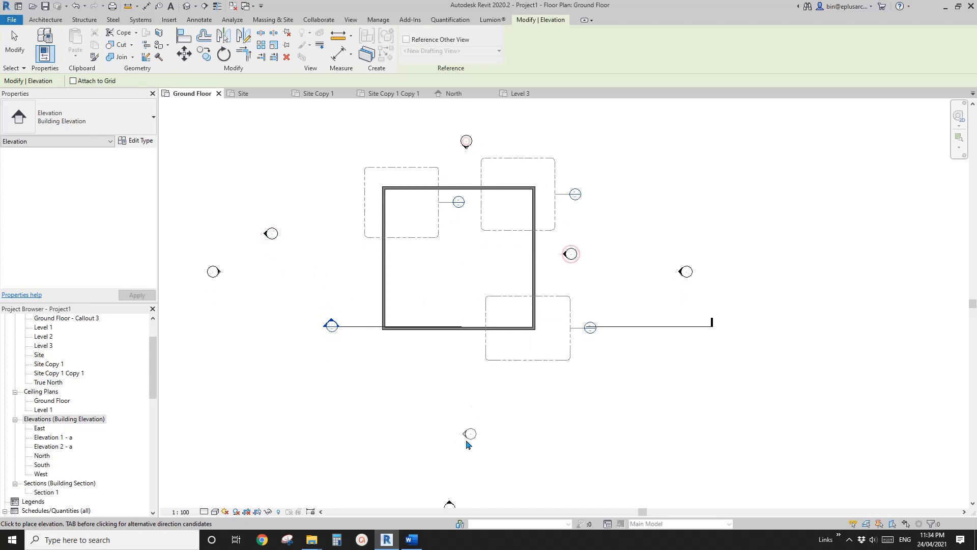
left_click(455, 420)
middle_click_drag(430, 368, 434, 377)
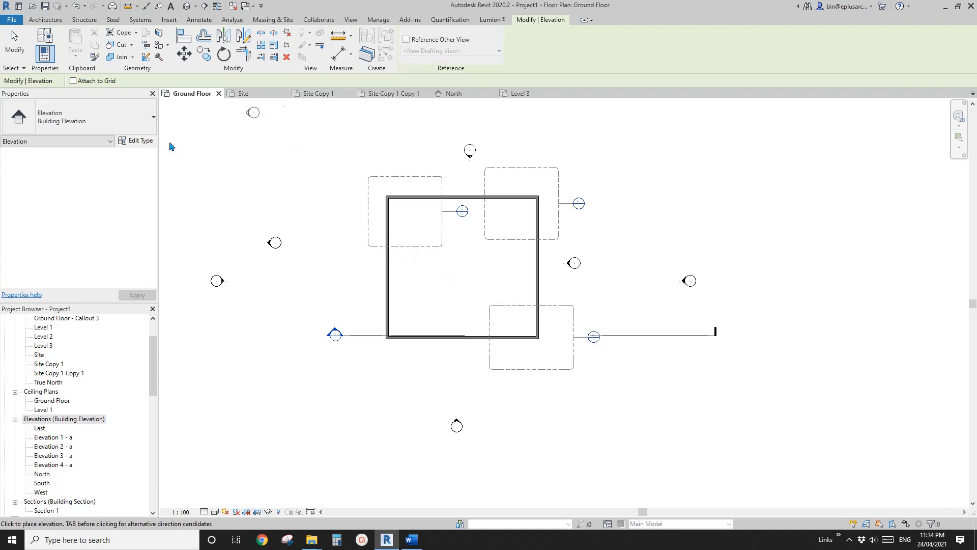
middle_click_drag(267, 177, 284, 181)
key("Escape")
scroll(341, 201, "down", 1)
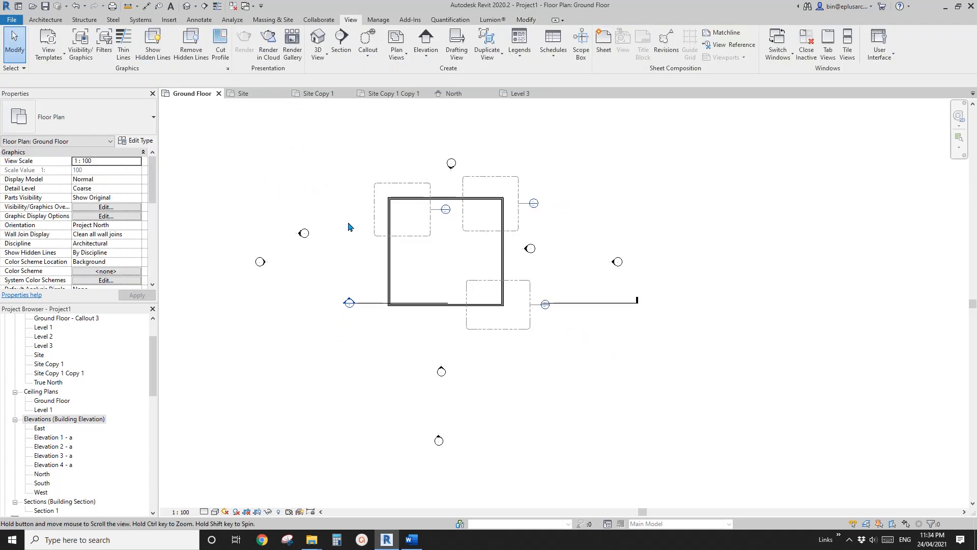
Examine the added building elevations in the plan and Project Browser, and check the view extent of the marker just east of the building
middle_click_drag(346, 219, 343, 225)
middle_click_drag(375, 284, 363, 268)
scroll(362, 268, "down", 1)
scroll(421, 303, "down", 1)
middle_click_drag(421, 304, 438, 310)
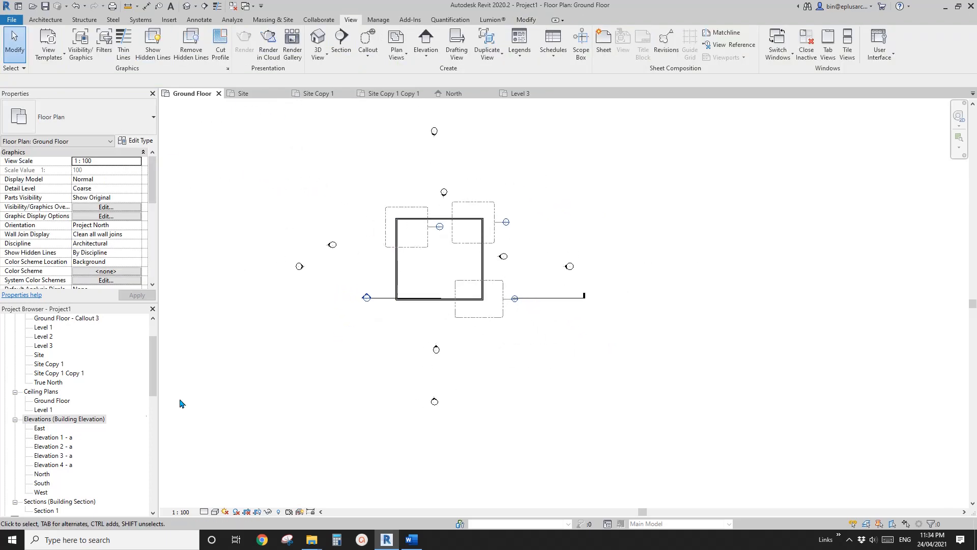
scroll(96, 423, "down", 1)
scroll(100, 431, "up", 1)
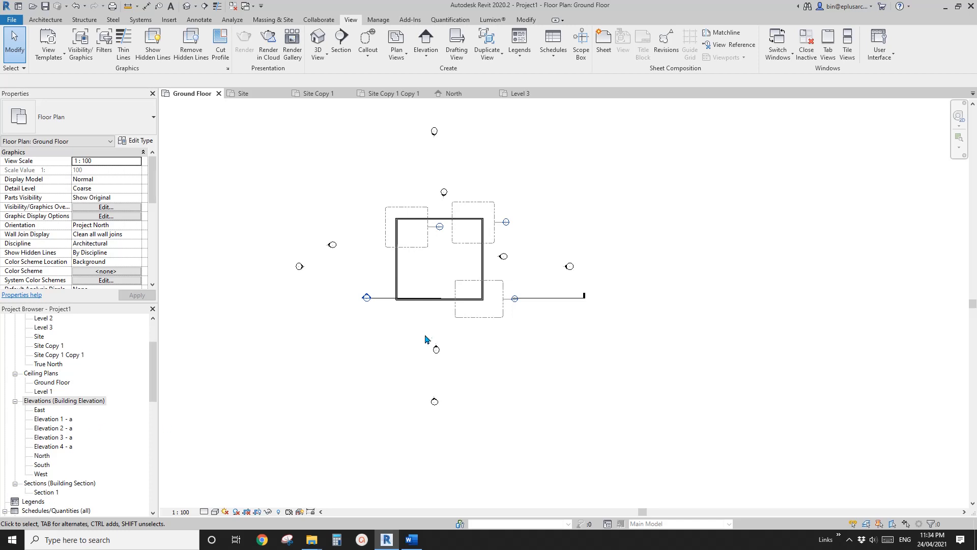
scroll(427, 339, "up", 1)
scroll(107, 438, "up", 3)
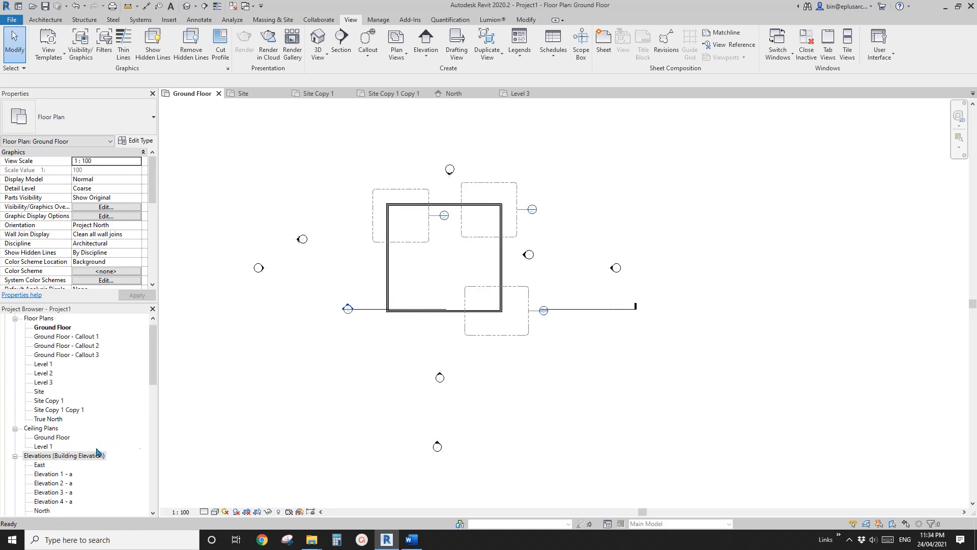
scroll(98, 451, "down", 1)
scroll(174, 421, "down", 1)
middle_click_drag(288, 408, 295, 389)
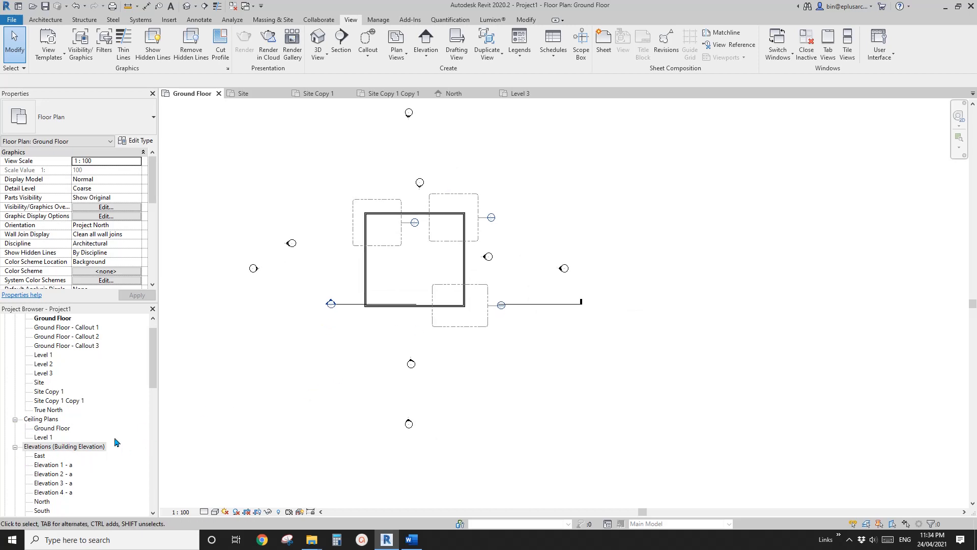
scroll(397, 363, "up", 1)
scroll(438, 382, "up", 1)
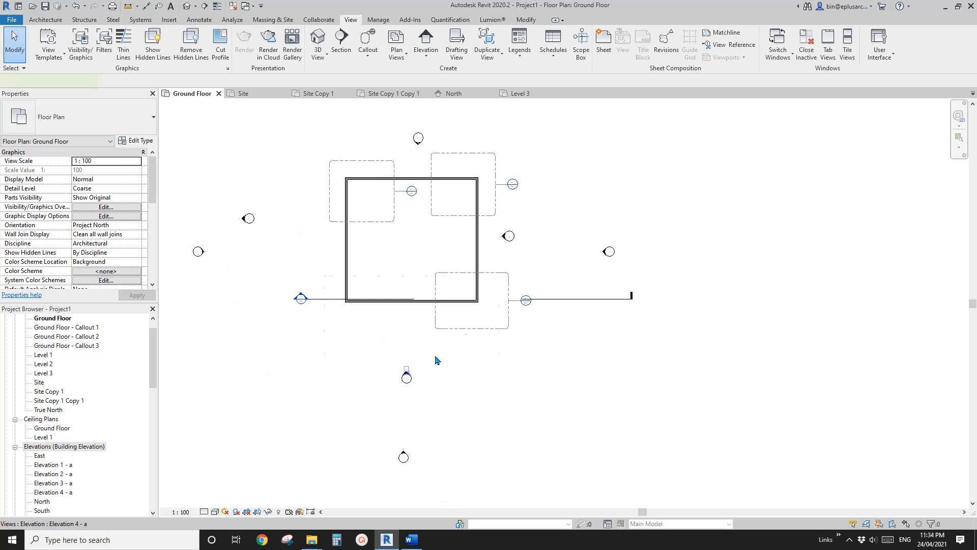
left_click(506, 236)
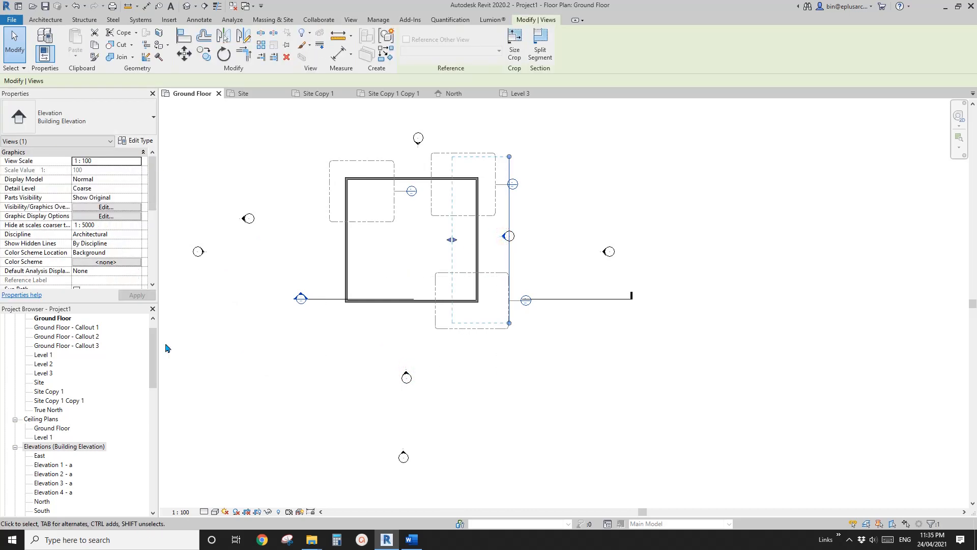
left_click(176, 363)
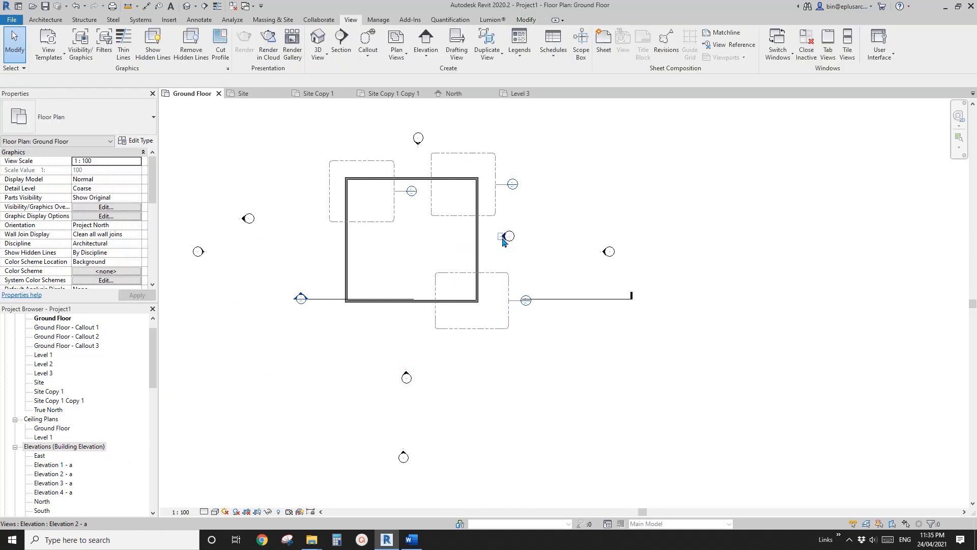
Place four Interior Elevation markers inside the building, one facing each wall
left_click(426, 40)
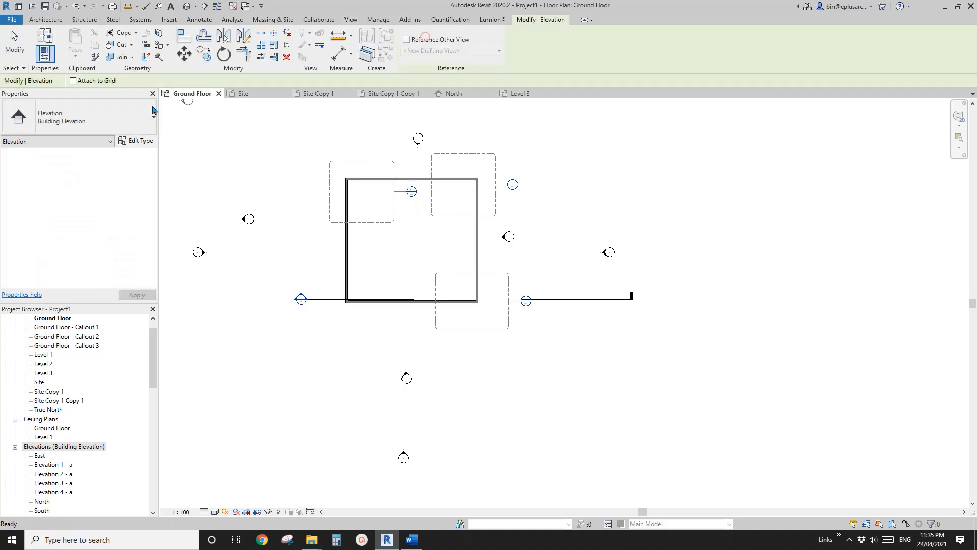
left_click(76, 117)
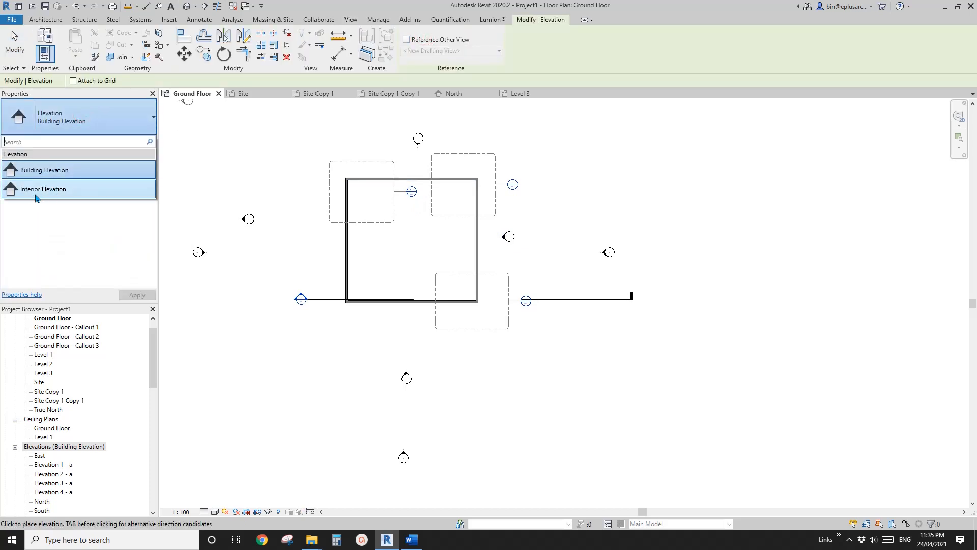
left_click(67, 195)
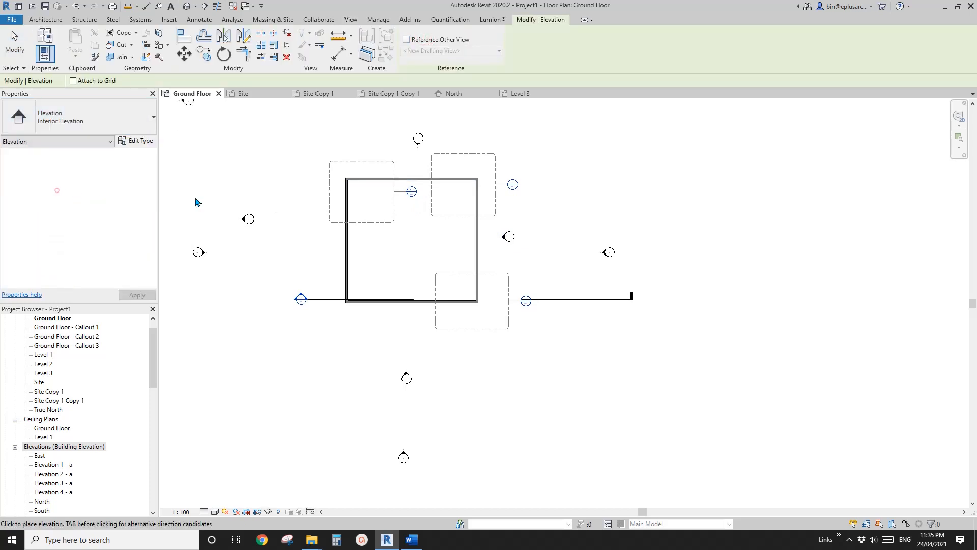
scroll(382, 247, "up", 1)
left_click(381, 248)
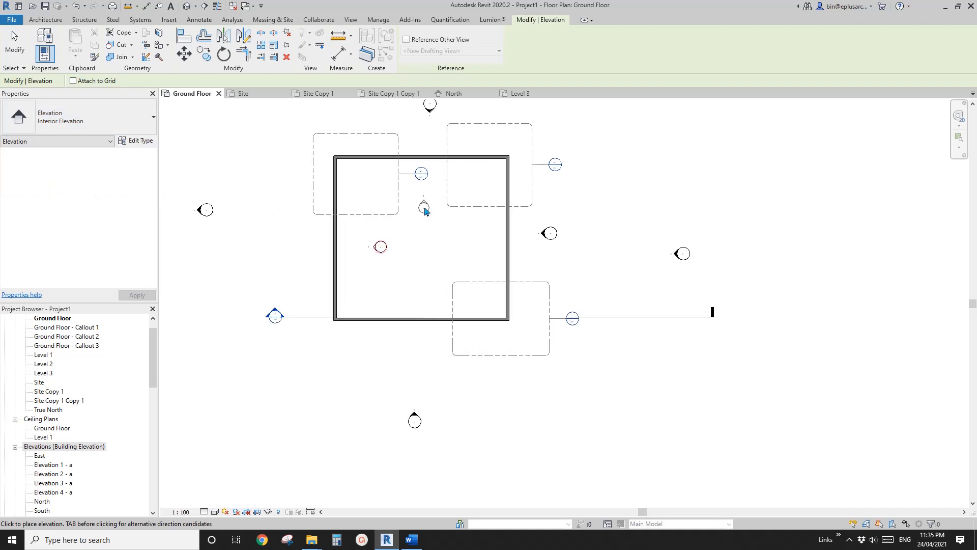
left_click(425, 207)
left_click(421, 286)
key("Escape")
key("Escape")
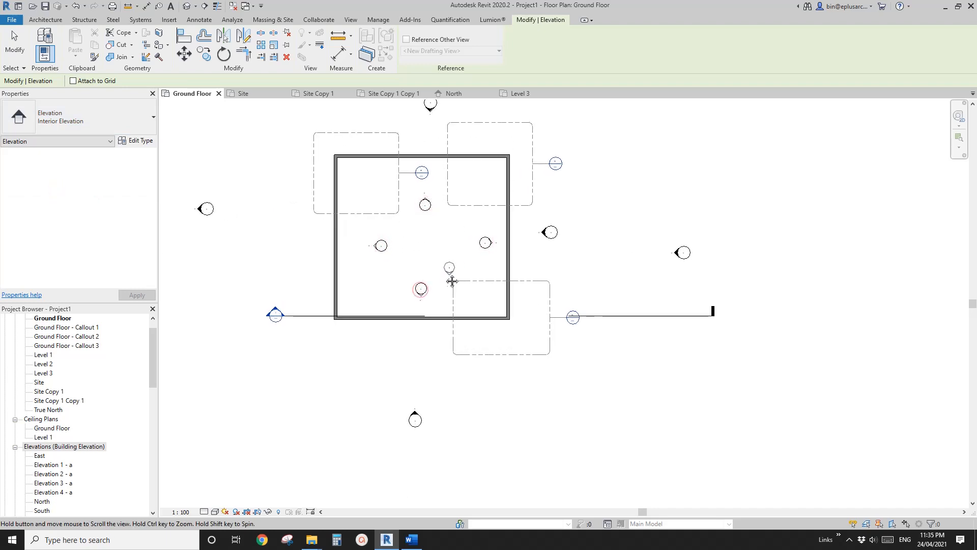
Expand the Interior Elevation category in the Project Browser and examine its views alongside the building elevations
mouse_move(346, 230)
middle_mouse_down()
mouse_move(356, 218)
mouse_move(397, 231)
middle_mouse_up()
scroll(378, 221, "down", 1)
scroll(429, 238, "down", 1)
scroll(426, 239, "up", 2)
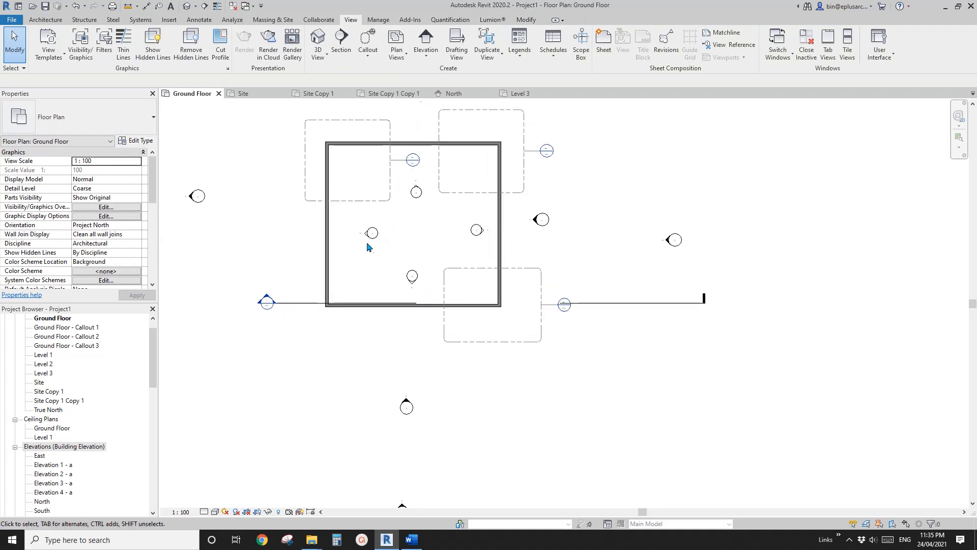
scroll(371, 237, "down", 2)
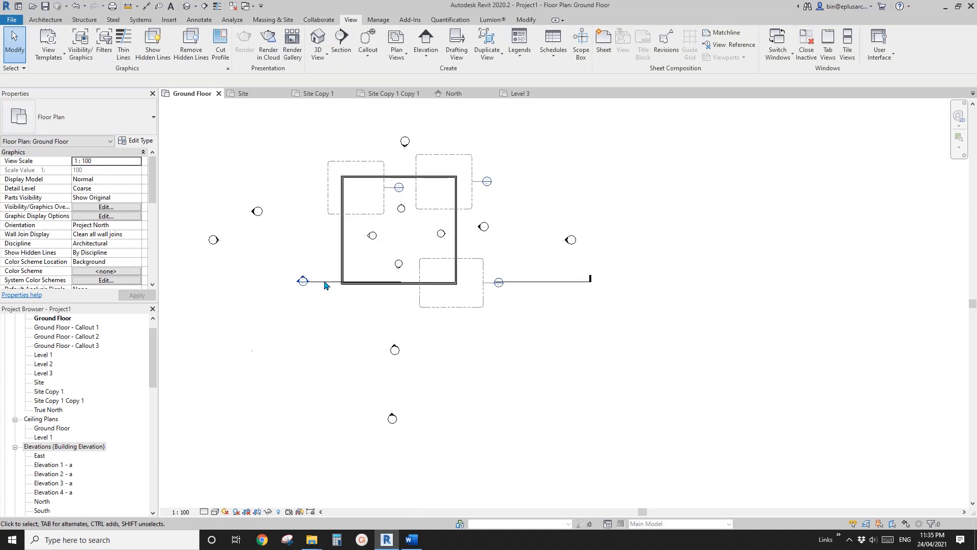
scroll(66, 449, "down", 3)
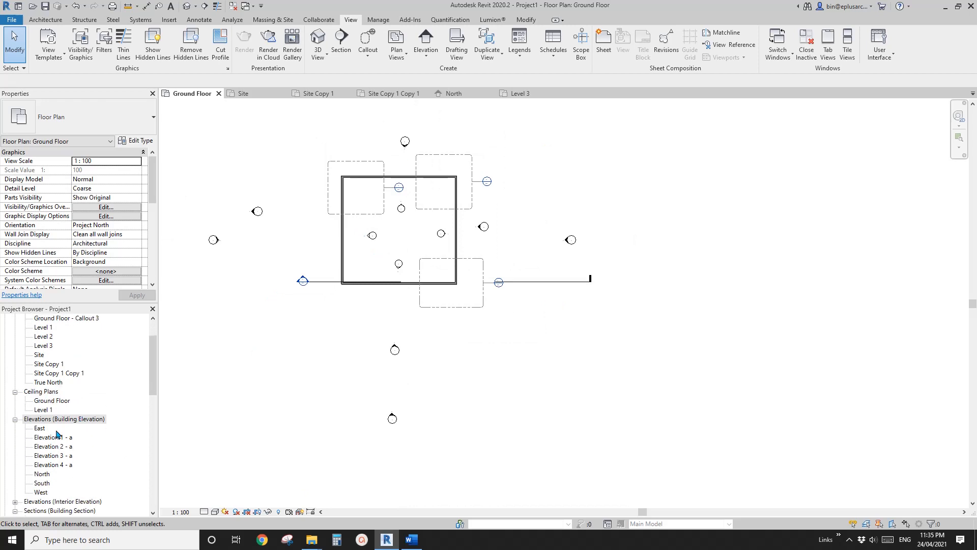
scroll(82, 430, "down", 1)
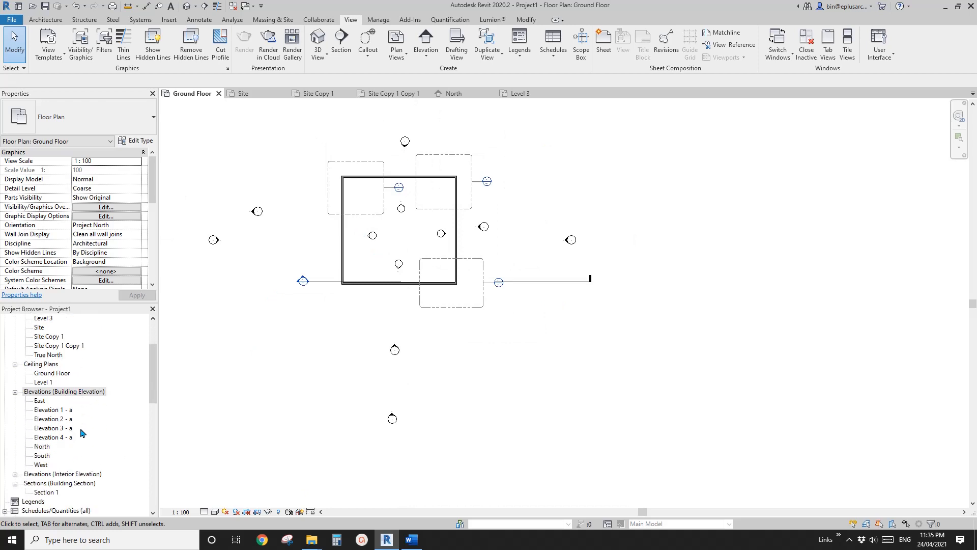
double_click(51, 475)
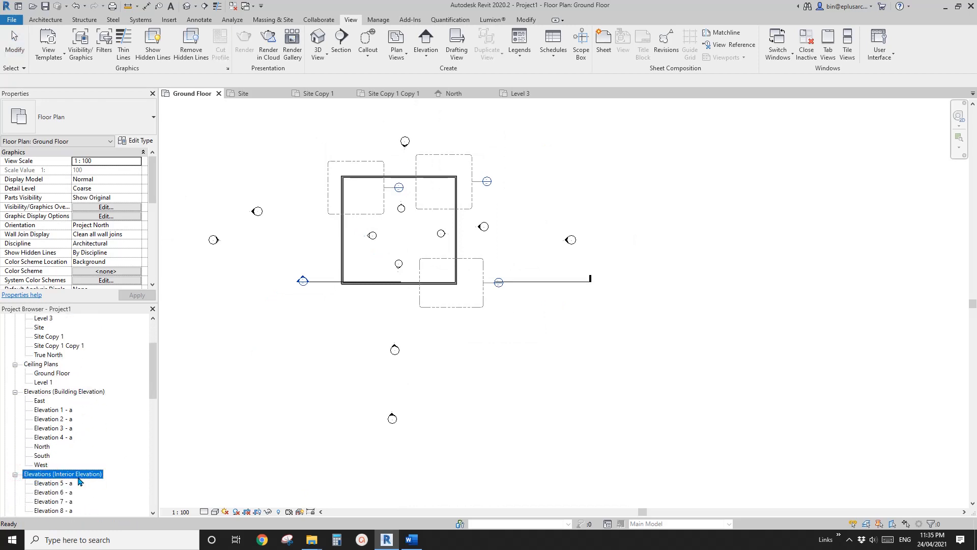
scroll(351, 308, "down", 3)
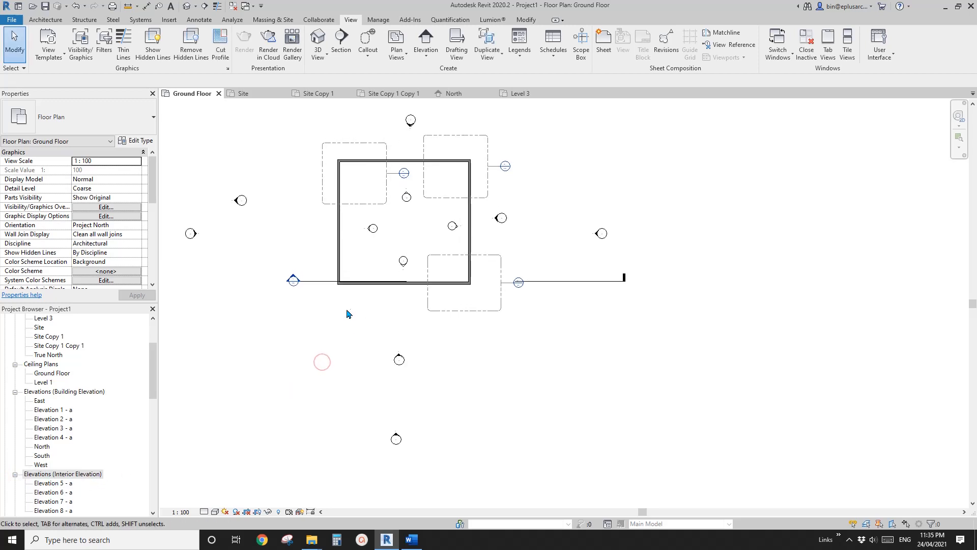
Compare the Ground Floor plan with its three callout views under Floor Plans in the Project Browser
scroll(356, 255, "up", 2)
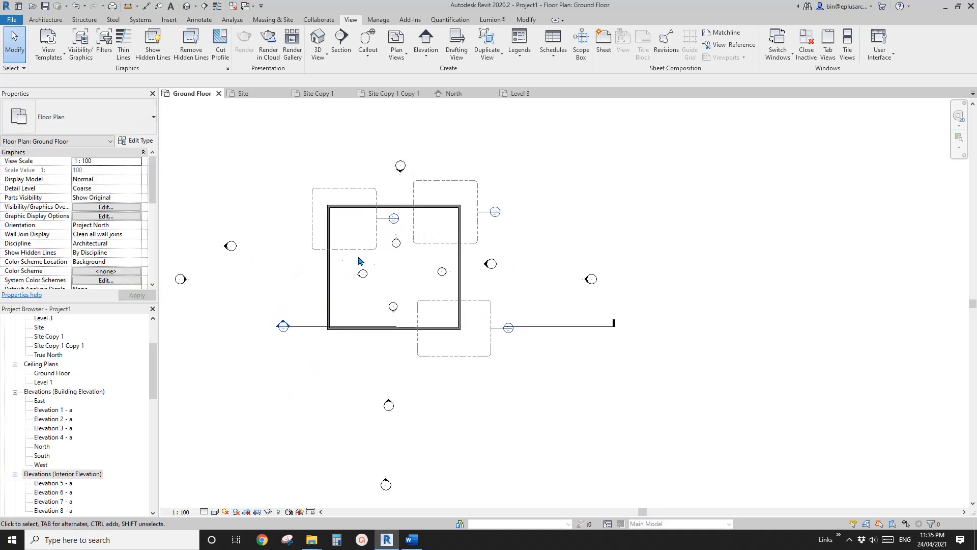
middle_click_drag(304, 288, 333, 257)
scroll(108, 410, "up", 3)
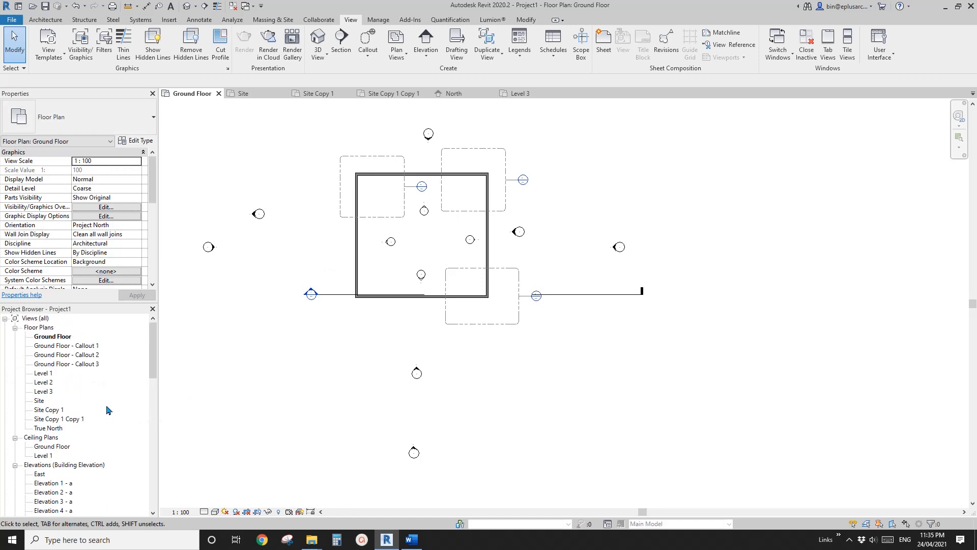
left_click(66, 340)
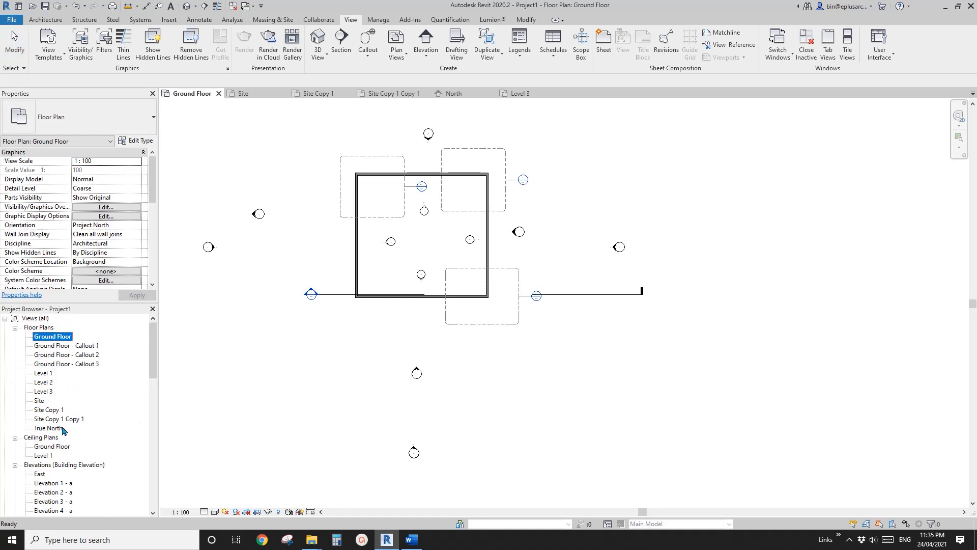
left_click(62, 364)
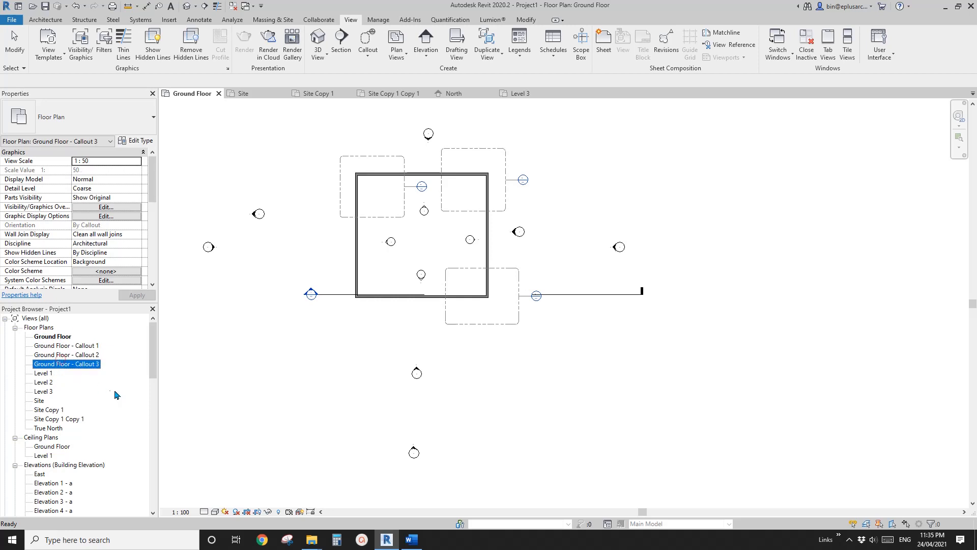
left_click(95, 356)
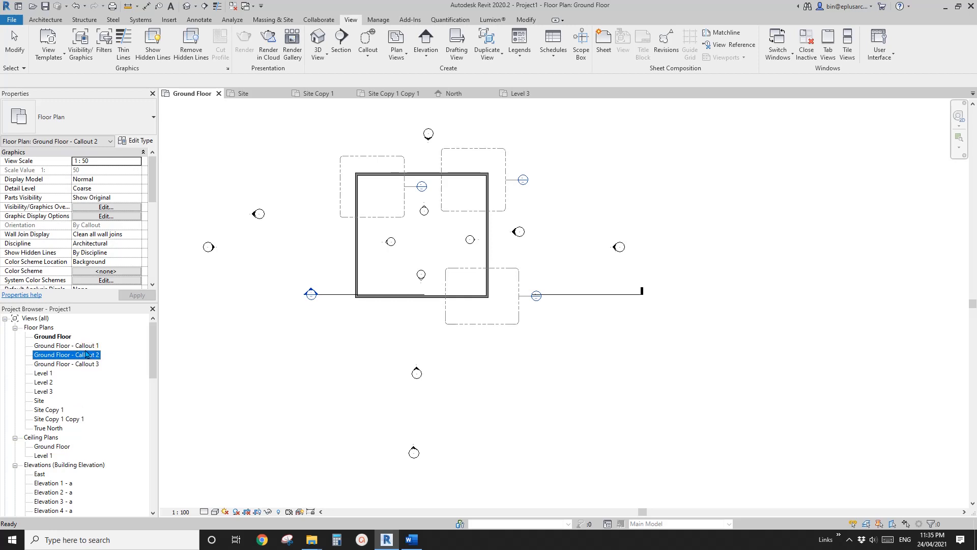
left_click(195, 334)
left_click(90, 350)
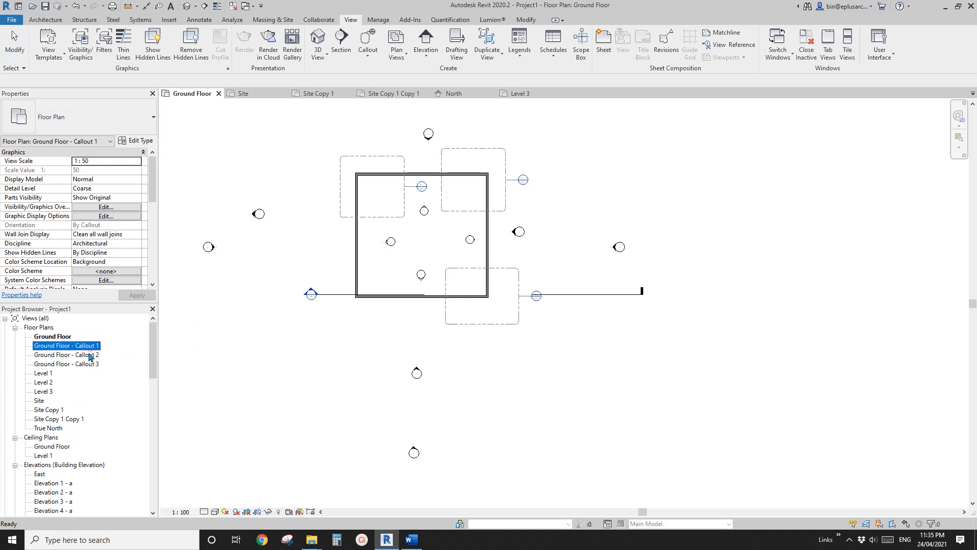
left_click(82, 364)
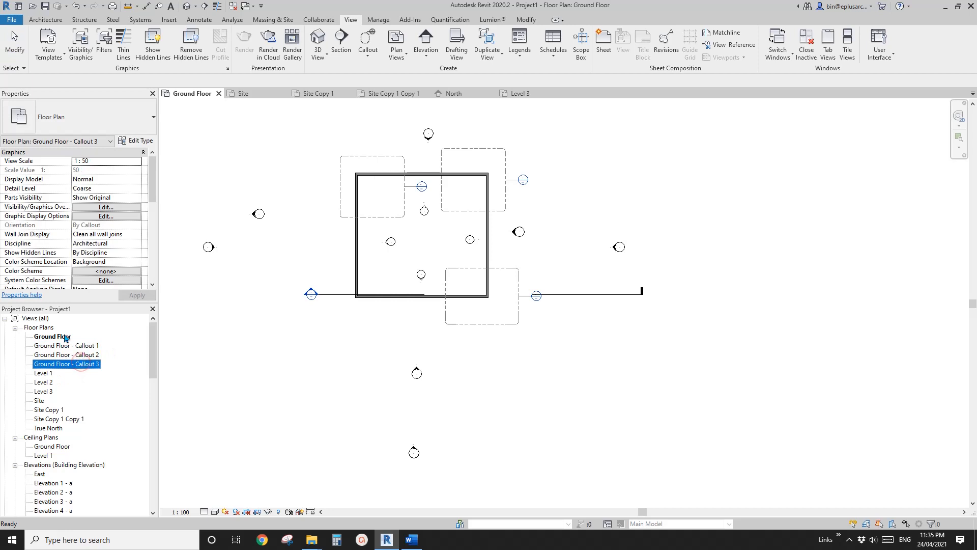
left_click(45, 328)
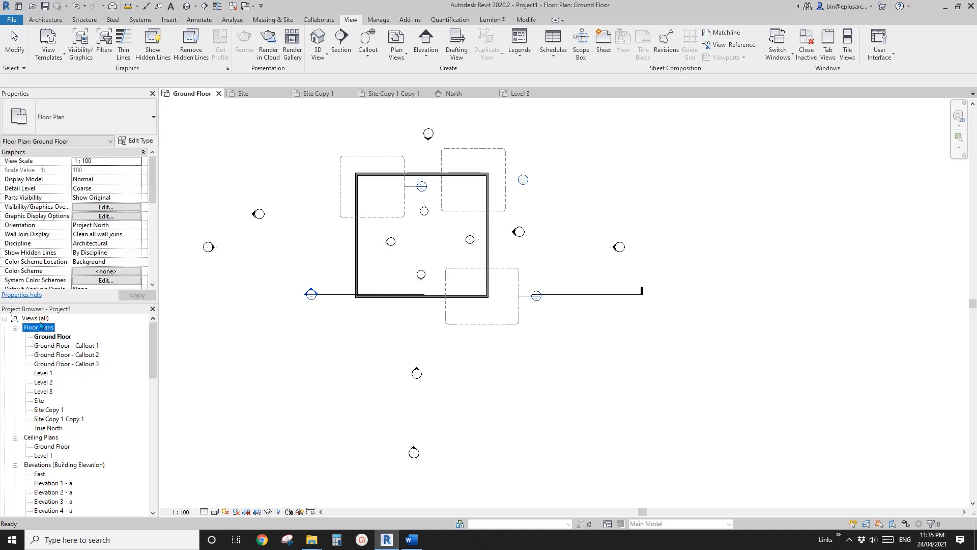
Review the properties of the Ground Floor plan and its Callout 1, Callout 2 and Callout 3 views one after another
left_click(54, 337)
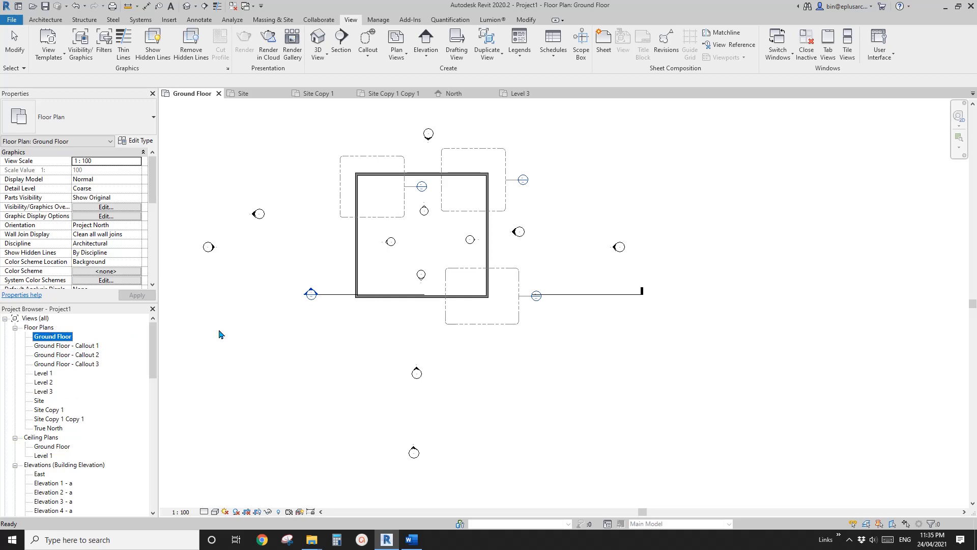
left_click(68, 345)
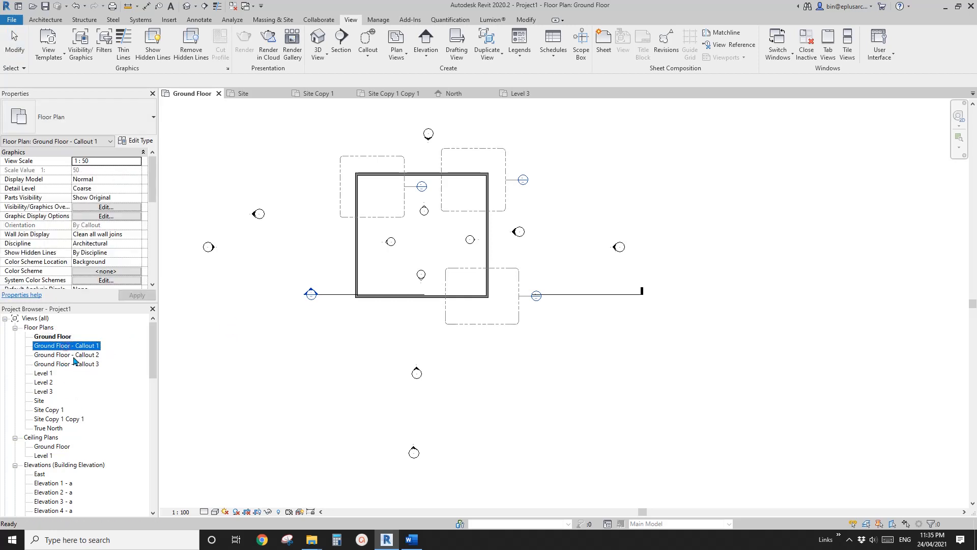
left_click(74, 356)
left_click(81, 364)
left_click(82, 346)
left_click(83, 356)
left_click(86, 364)
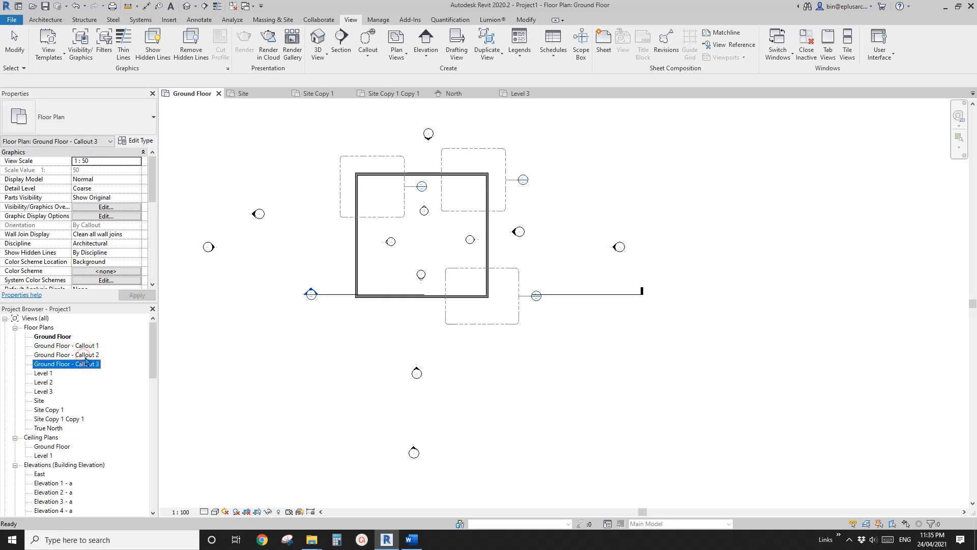
left_click(84, 355)
left_click(81, 346)
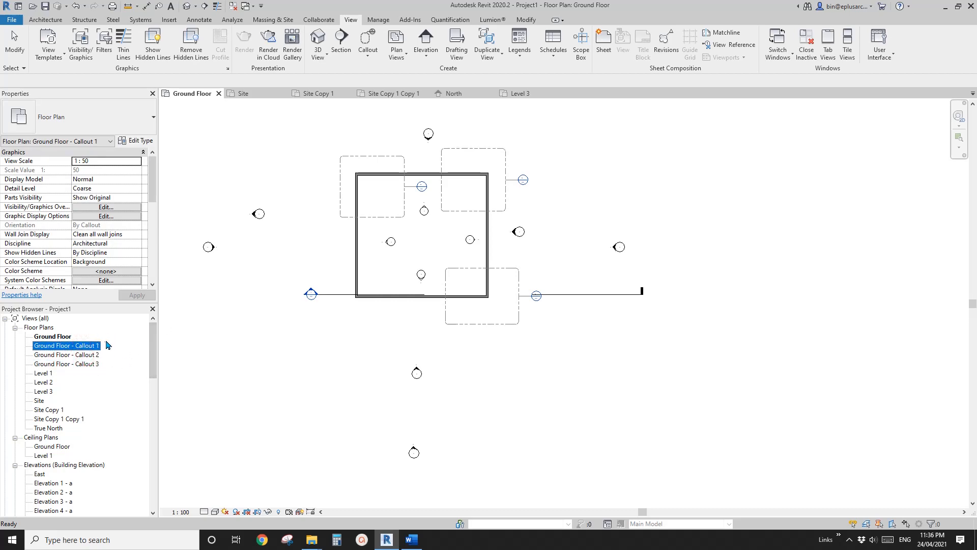
Open the Ground Floor - Callout 1 view and check which floor plan types are available for it
double_click(86, 347)
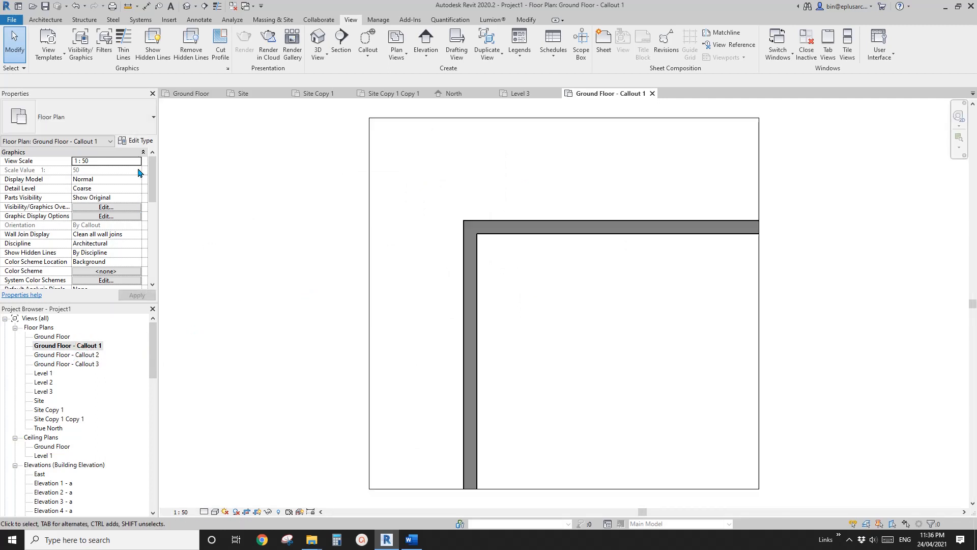
left_click(102, 118)
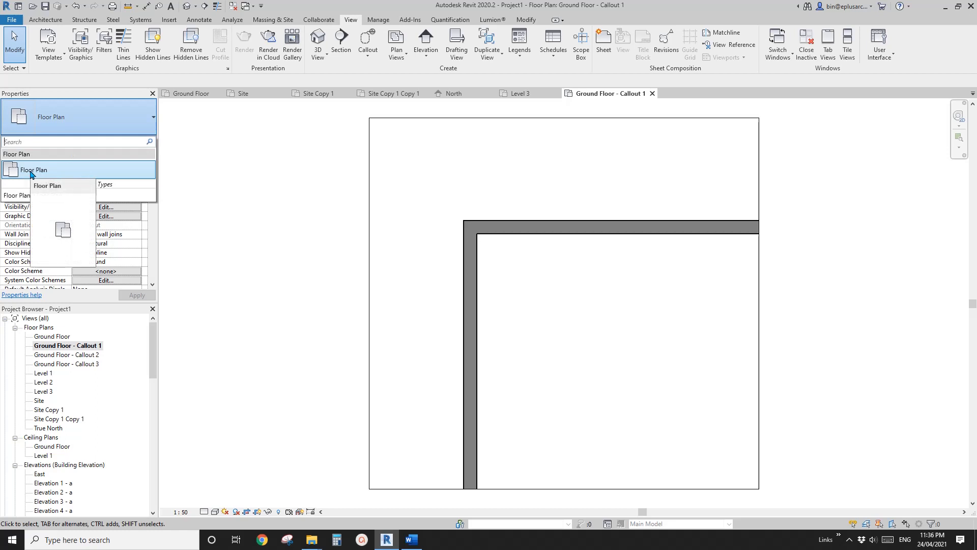
left_click(258, 172)
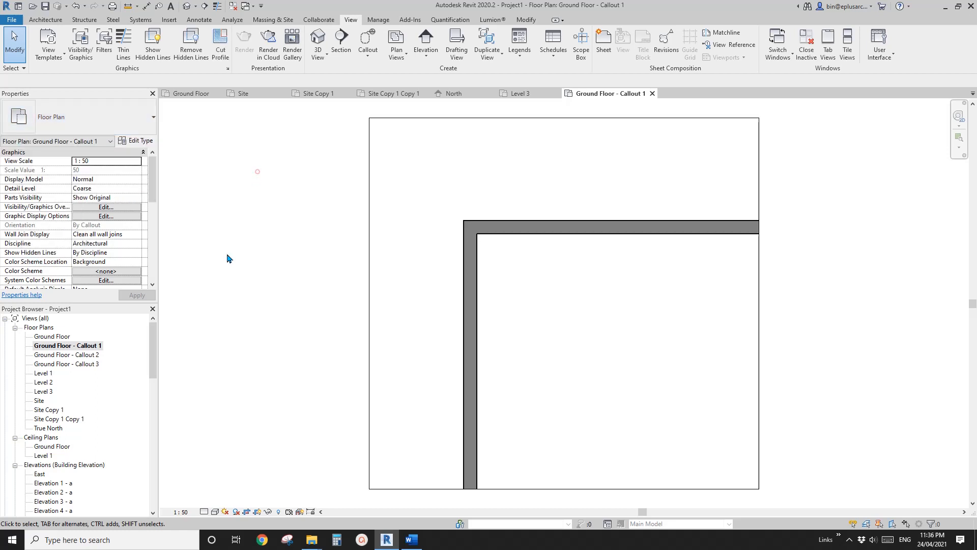
Examine how the Ground Floor plan and its Callout 1 and Callout 2 views share the same Floor Plans group and type
left_click(90, 347)
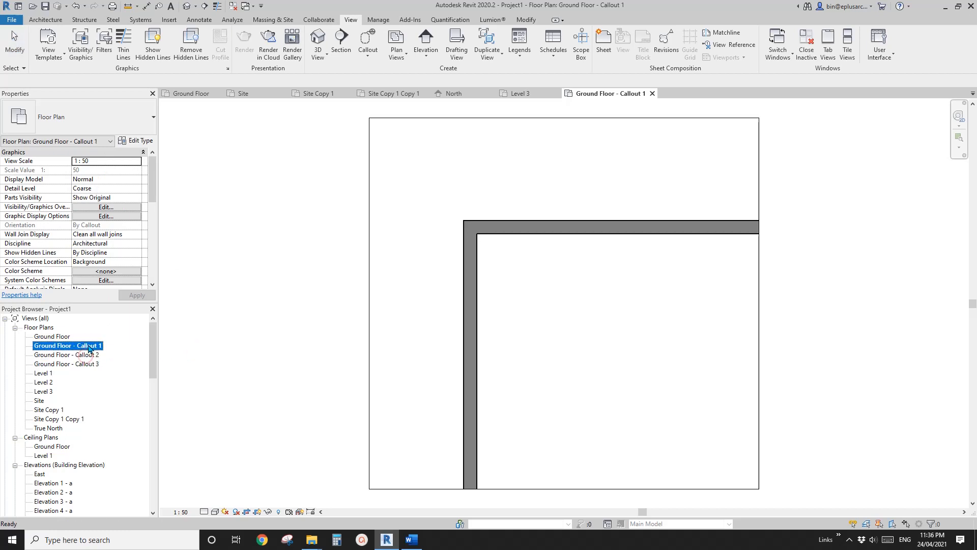
left_click(90, 352)
left_click(89, 346)
left_click(61, 336)
left_click(83, 346)
left_click(94, 358)
left_click(90, 348)
left_click(92, 357)
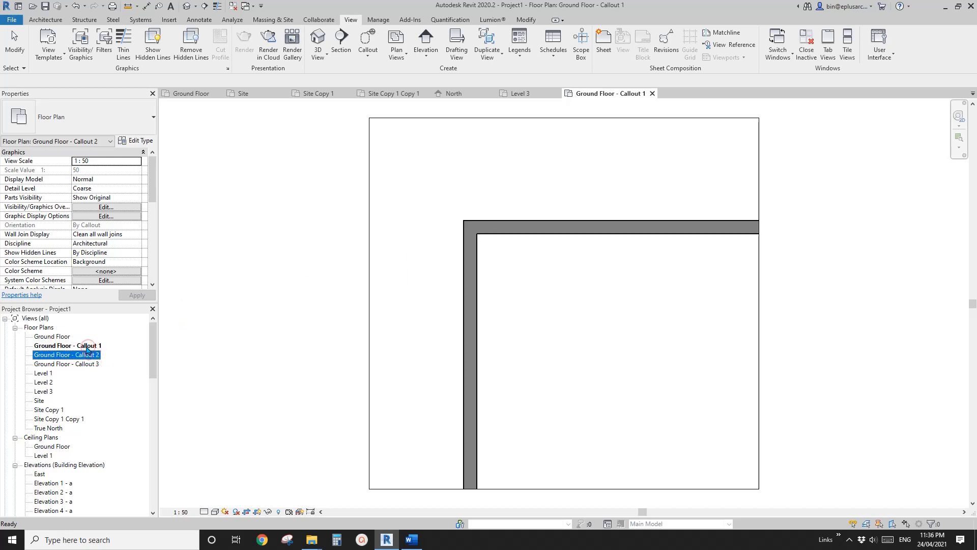
left_click(88, 345)
left_click(89, 357)
Duplicate the view type of Ground Floor - Callout 1 as Floor Plan (Callout) and apply it to that view
left_click(90, 347)
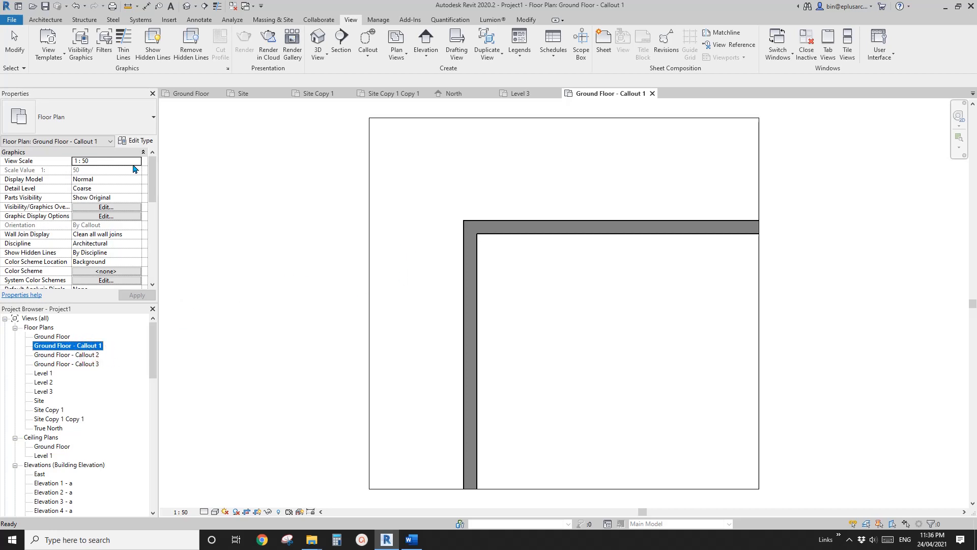
left_click(135, 142)
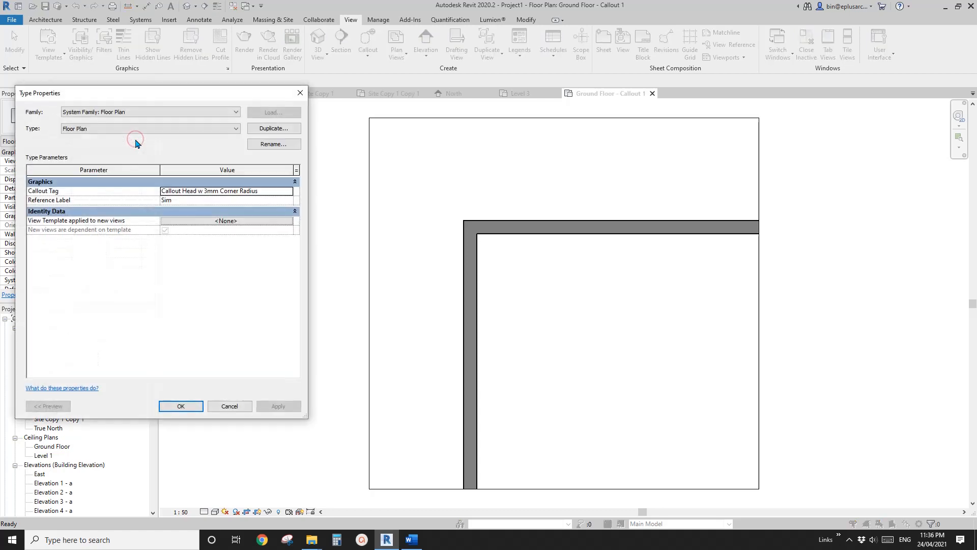
left_click_drag(178, 97, 360, 113)
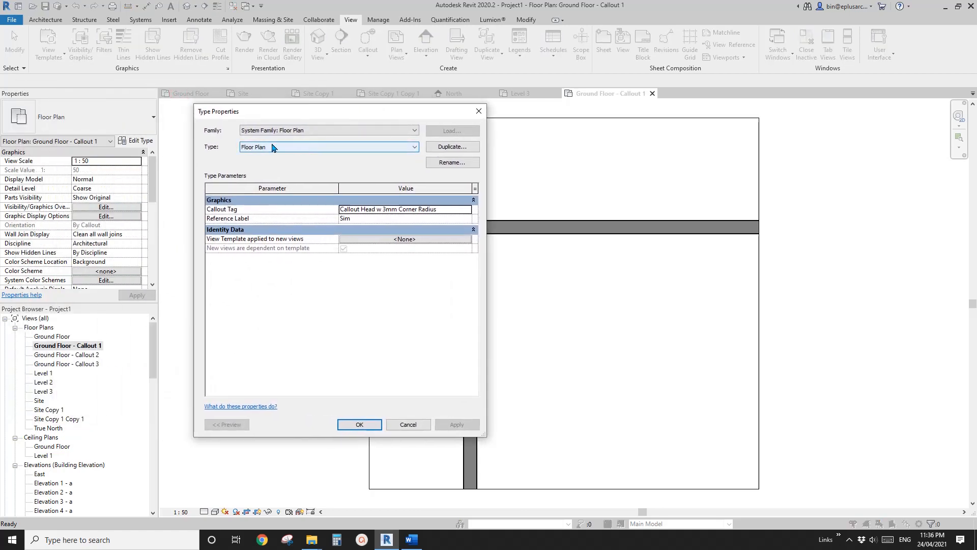
left_click(451, 147)
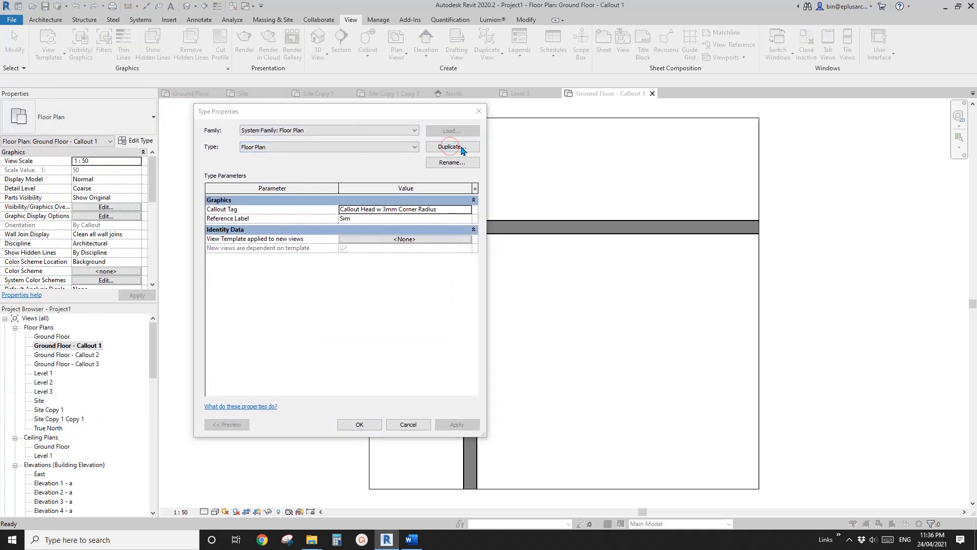
left_click(384, 375)
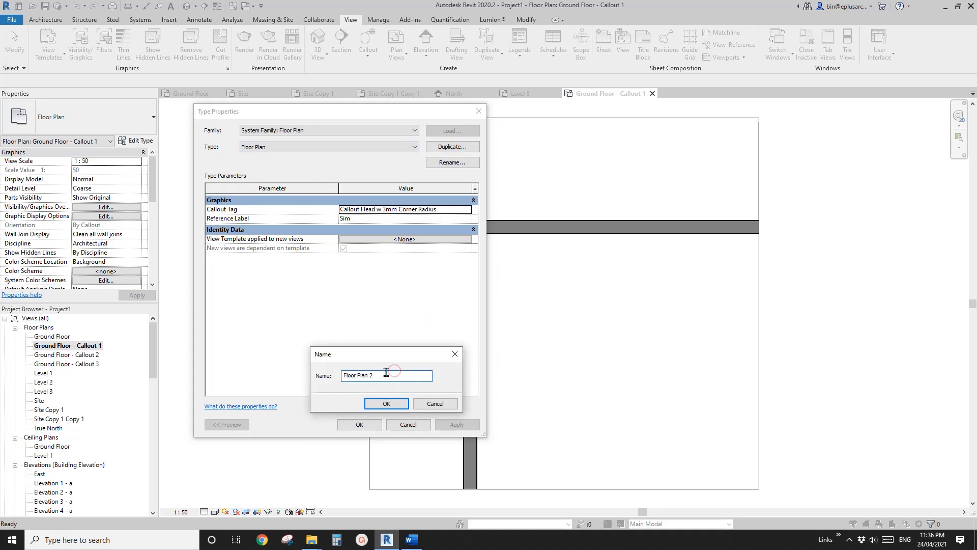
key("BackSpace")
type("(Callout")
left_click(389, 403)
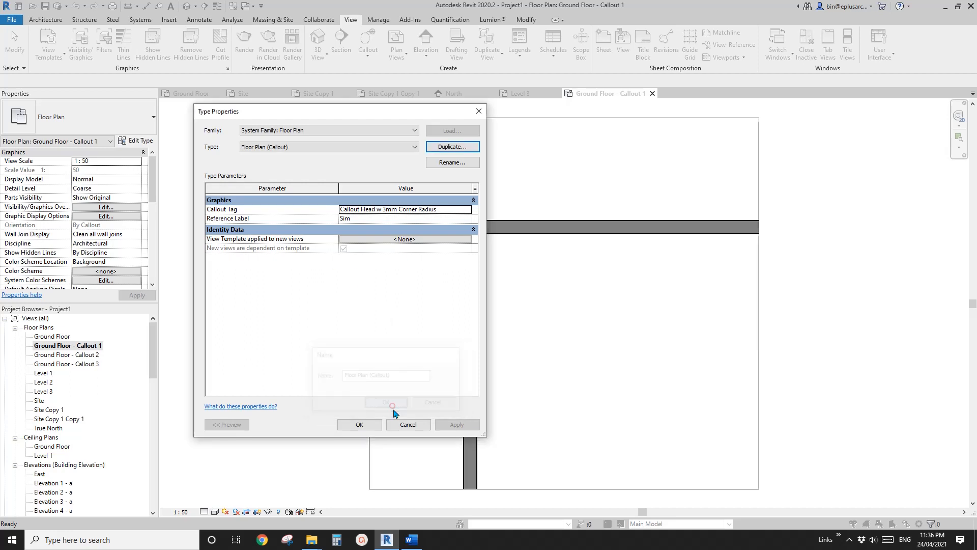
left_click(359, 425)
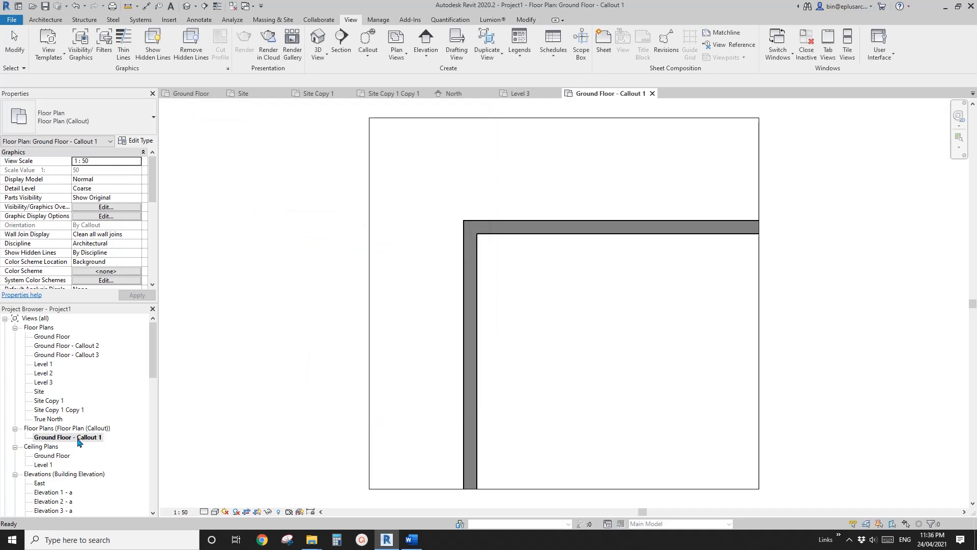
left_click(54, 430)
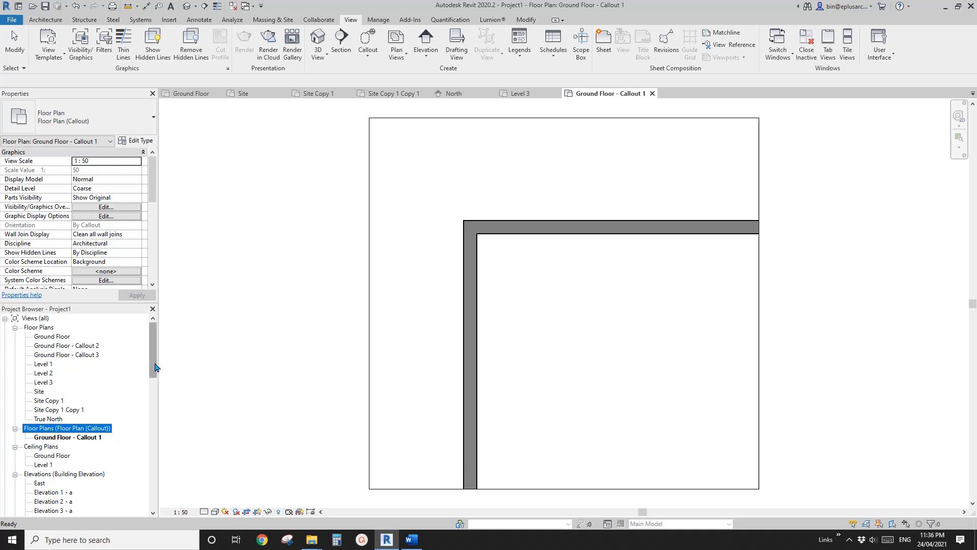
Change the type of the Ground Floor - Callout 2 and Callout 3 views to Floor Plan (Callout)
mouse_move(155, 364)
left_mouse_down()
mouse_move(156, 384)
mouse_move(156, 364)
left_mouse_up()
left_click(89, 348)
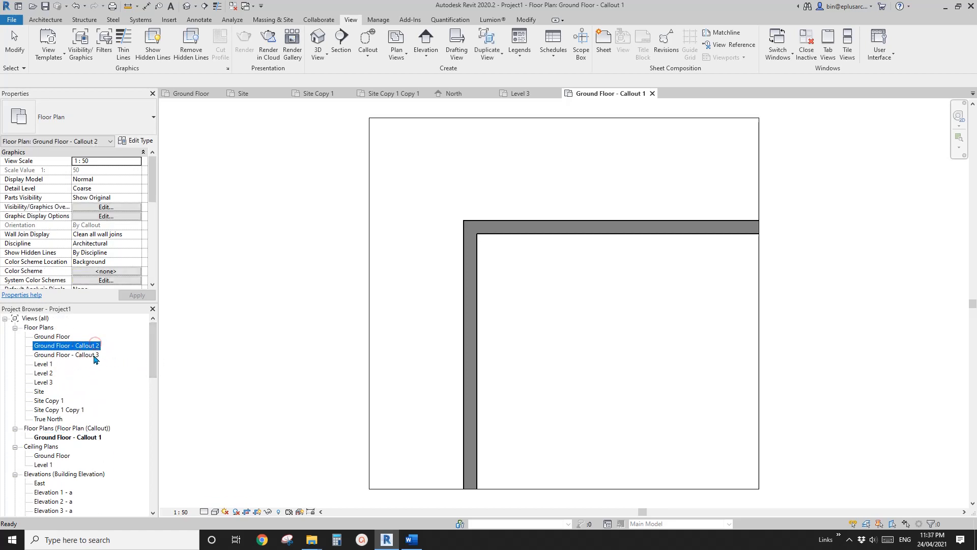
left_click(93, 355, "ctrl")
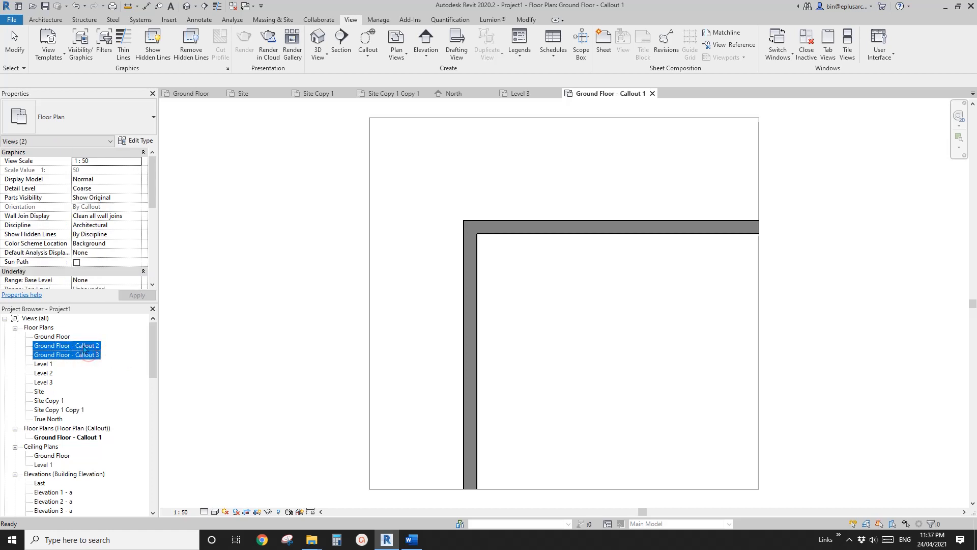
left_click(125, 119)
left_click(56, 192)
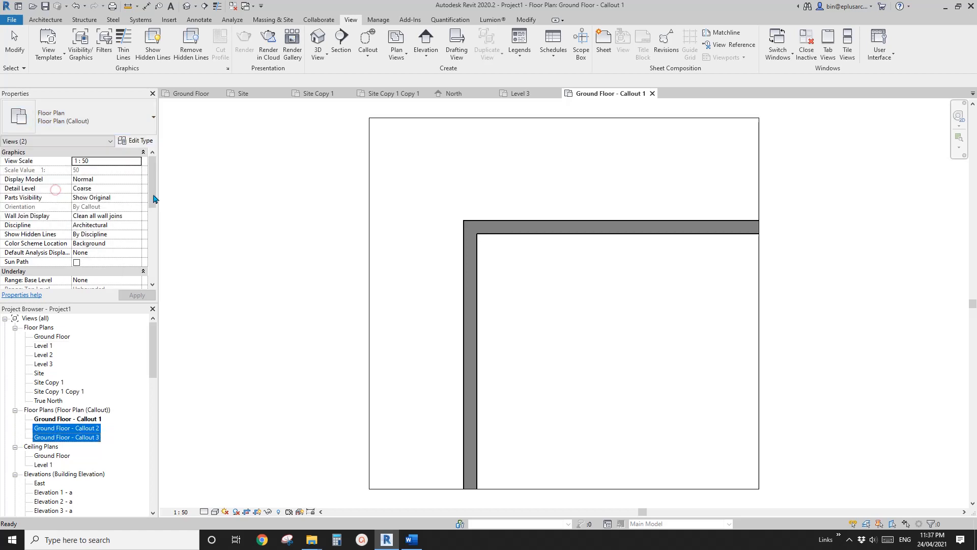
left_click(95, 410)
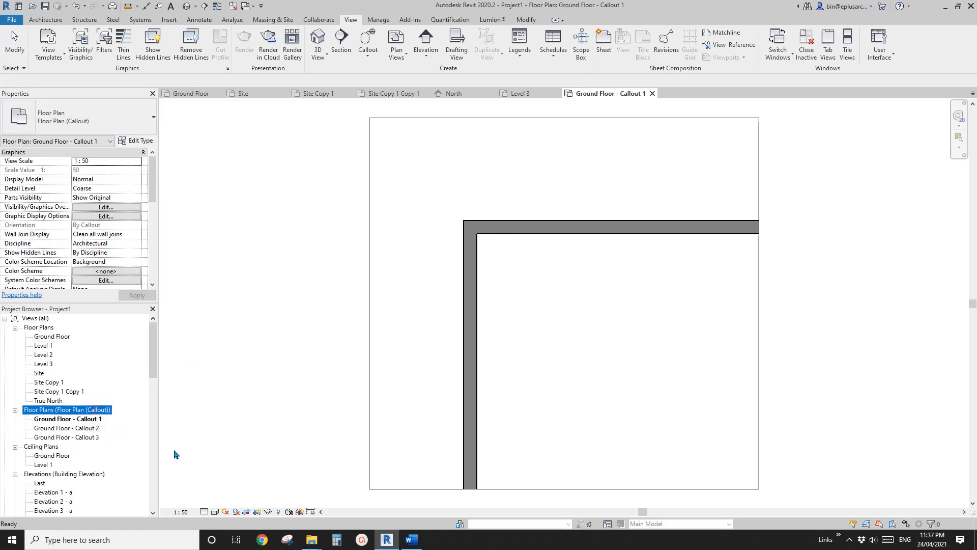
Duplicate the Site view's floor plan type as Site Plan and apply it to that view
left_click(39, 375)
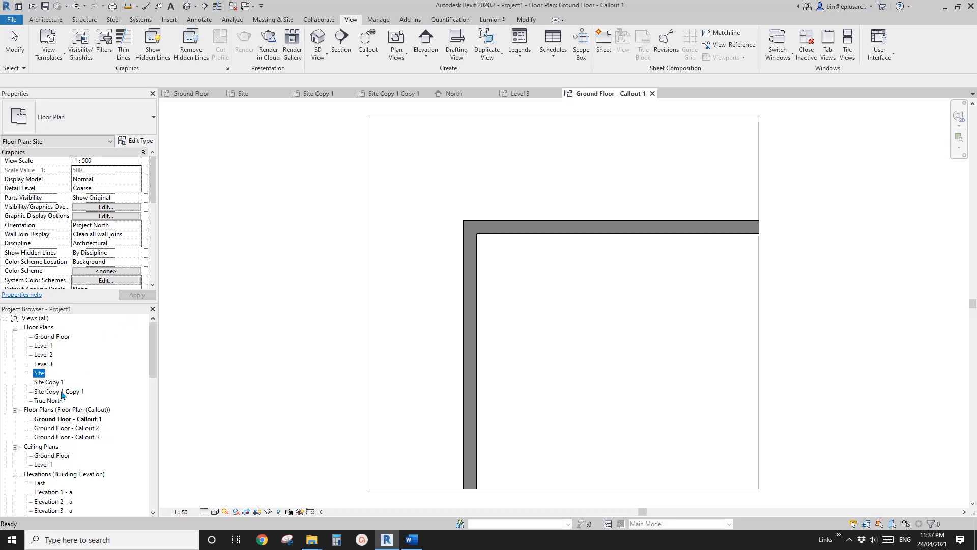
left_click(133, 144)
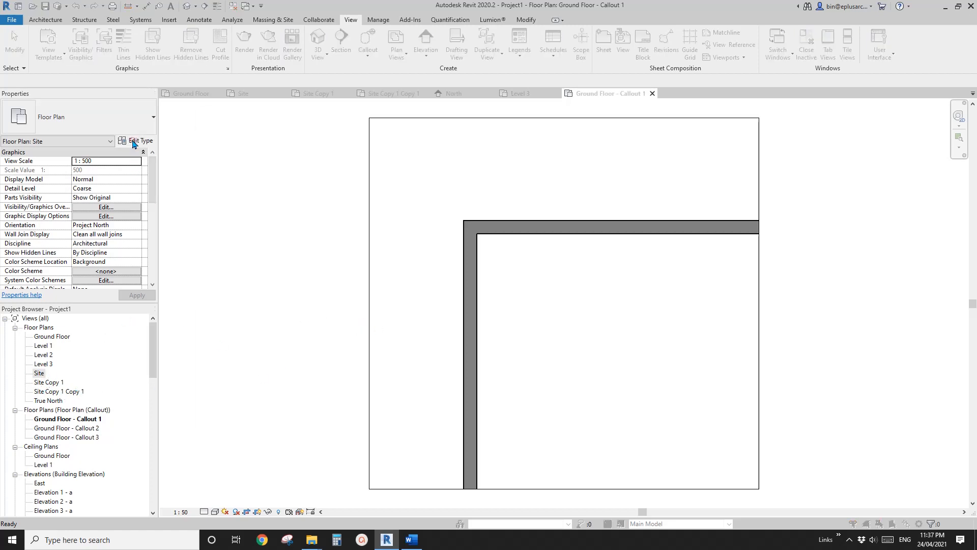
left_click(464, 147)
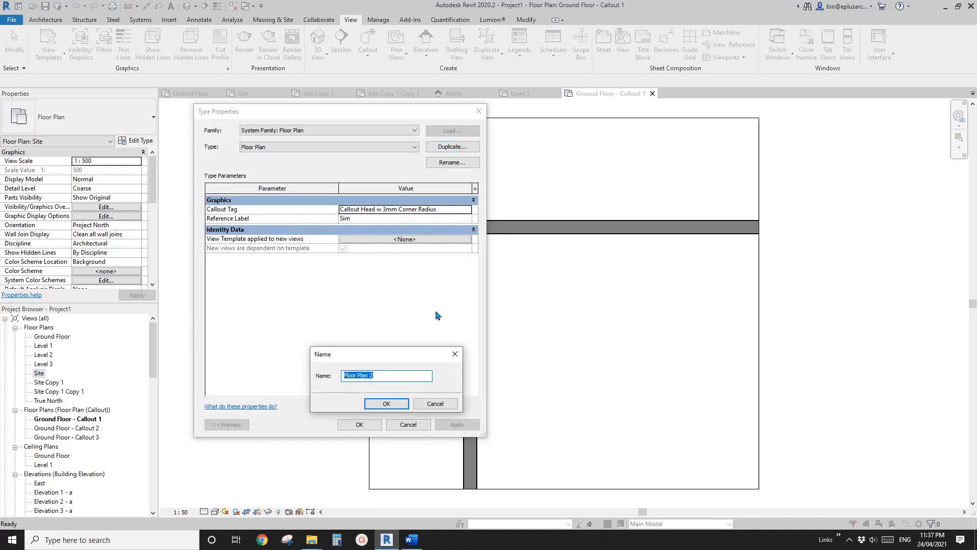
type("Site Plan")
left_click(387, 403)
left_click(362, 424)
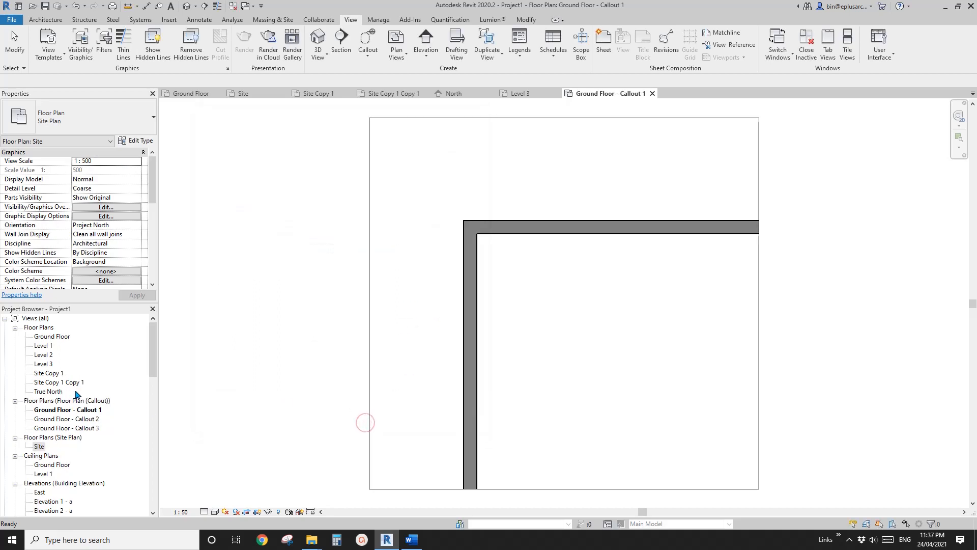
left_click(51, 438)
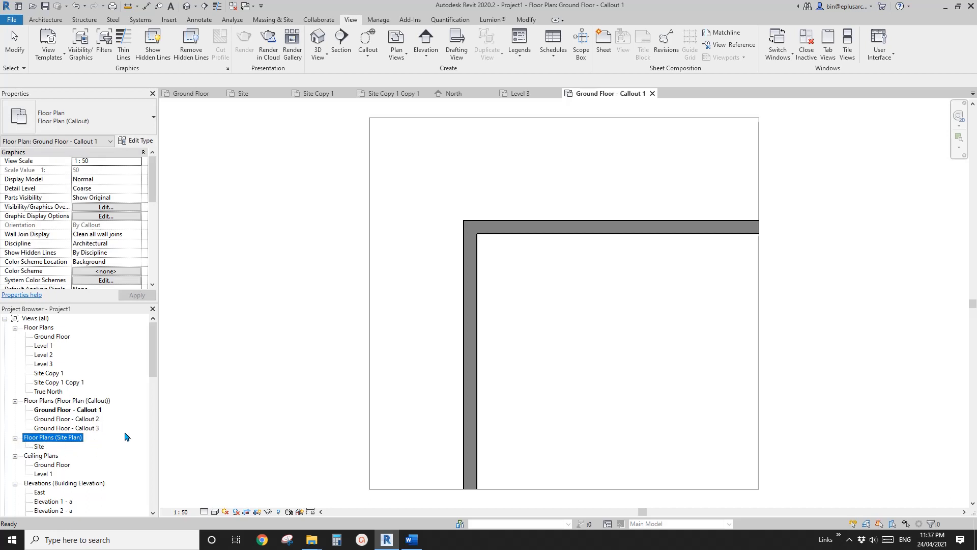
Rename the Floor Plan (Callout) view type to Callout and expand the renamed group in the Project Browser
left_click(72, 402)
right_click(71, 405)
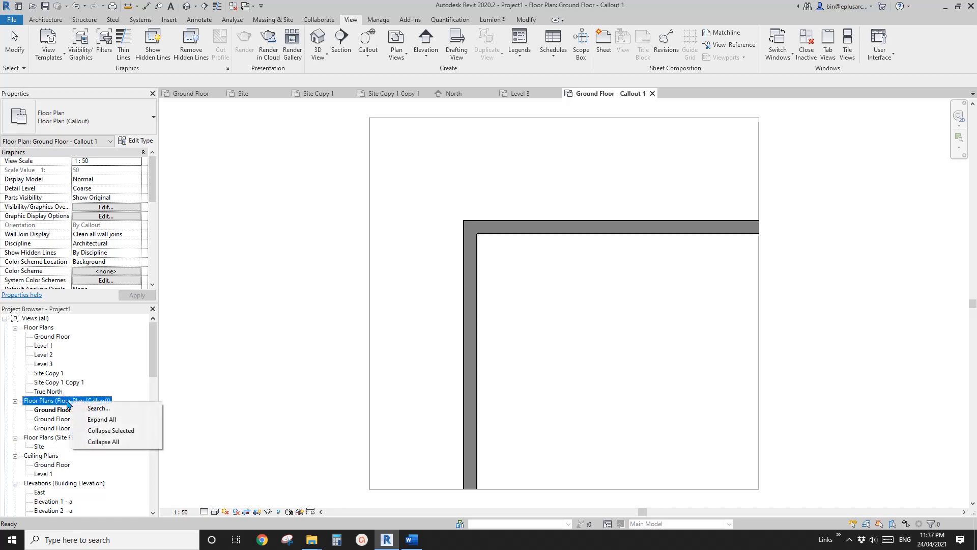
key("Escape")
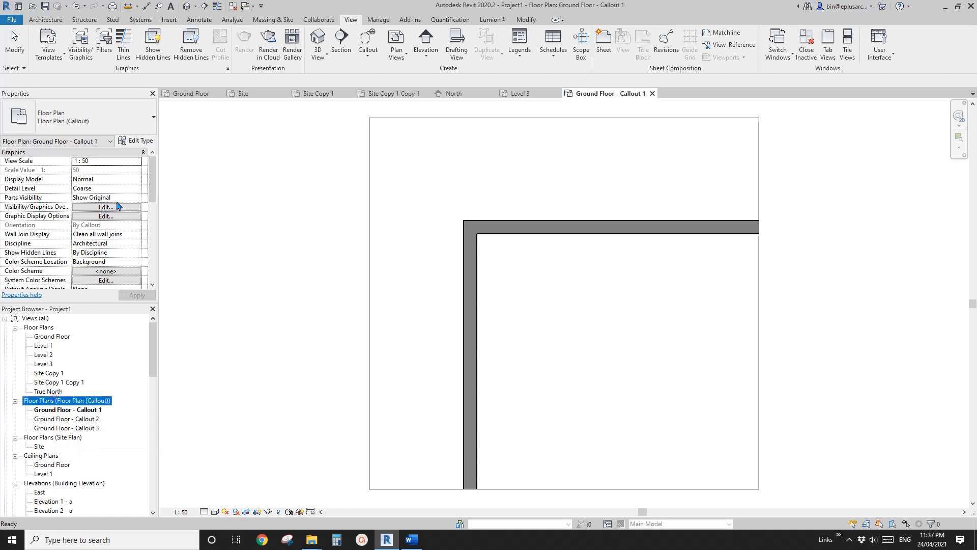
left_click(135, 141)
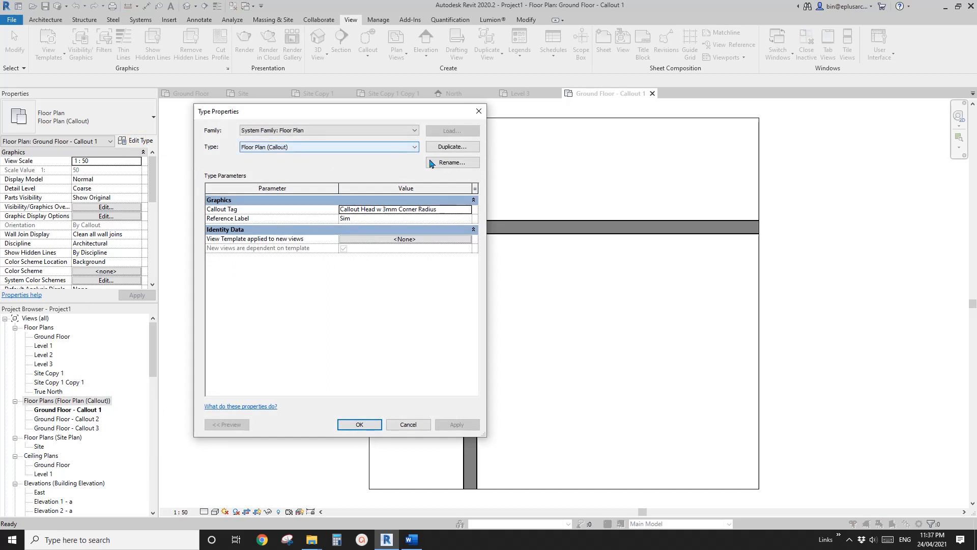
left_click(453, 162)
left_click(600, 256)
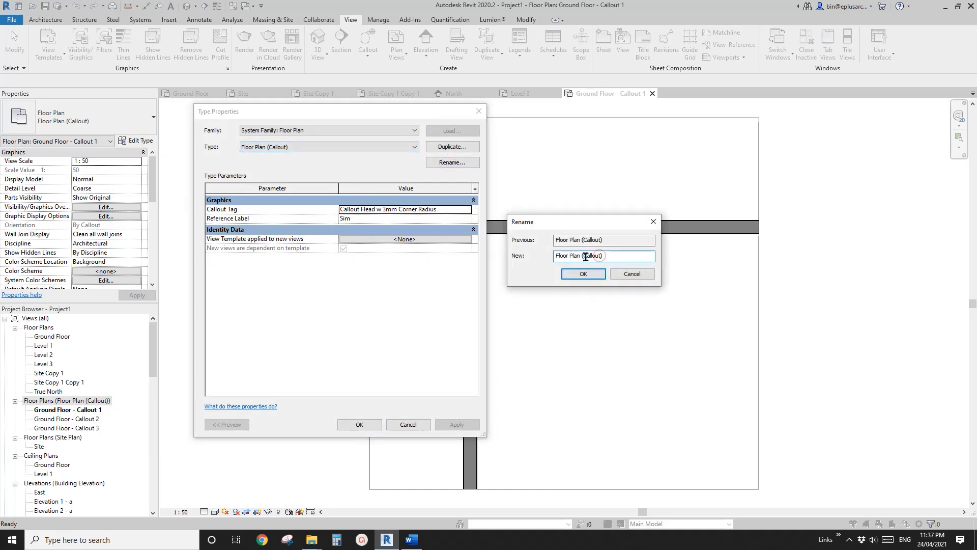
mouse_move(584, 258)
left_mouse_down()
mouse_move(541, 257)
mouse_move(575, 255)
left_mouse_up()
key("BackSpace")
key("BackSpace")
left_click(586, 274)
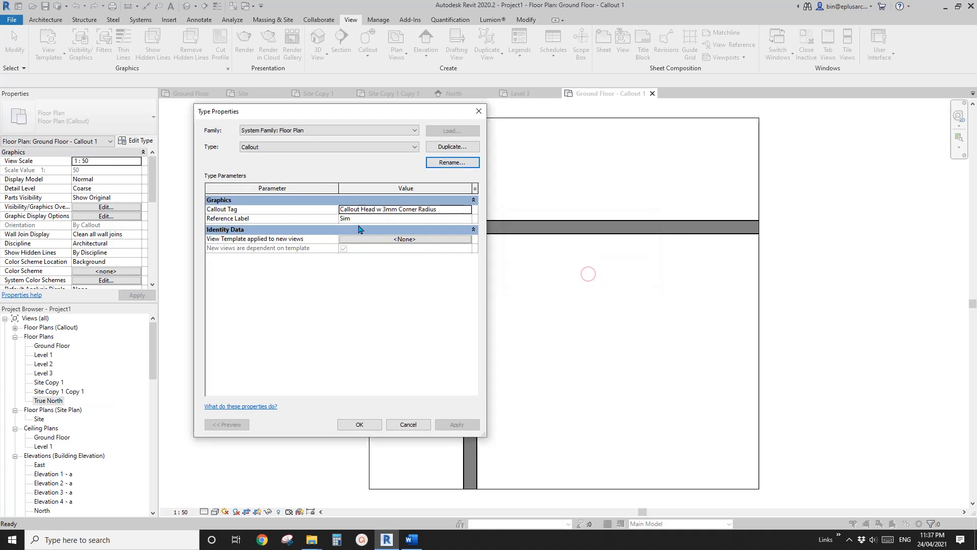
left_click(368, 425)
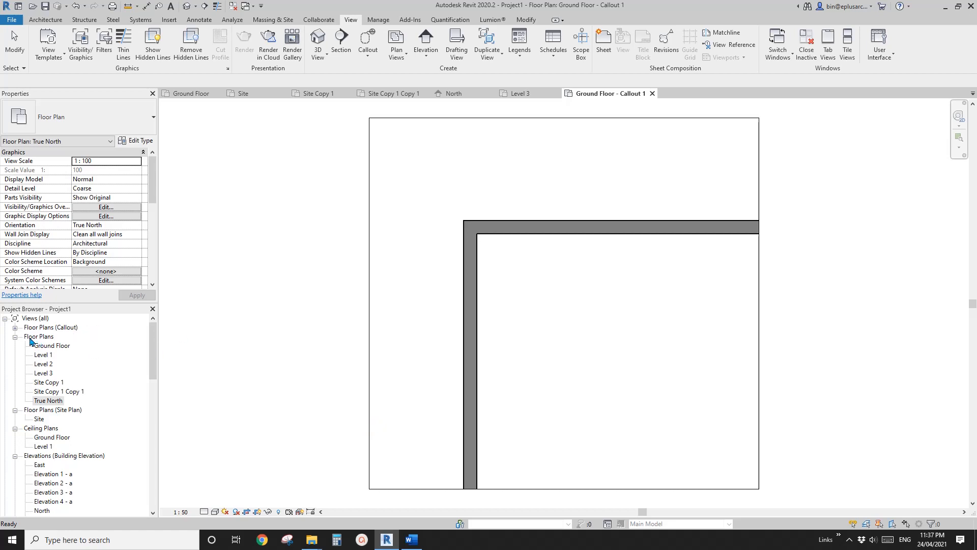
left_click(15, 327)
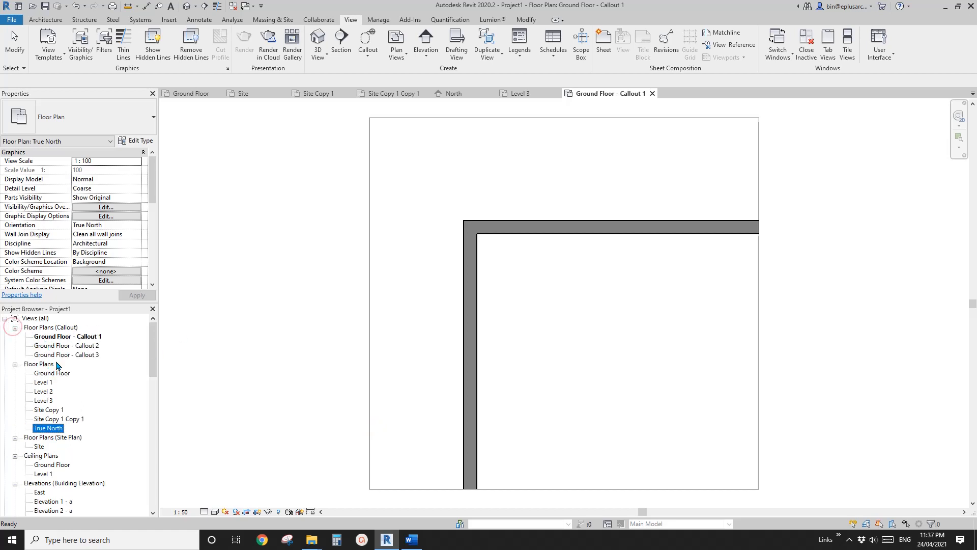
Change the type of the Site Copy 1, Site Copy 1 Copy 1 and True North views to Site Plan
left_click(44, 439)
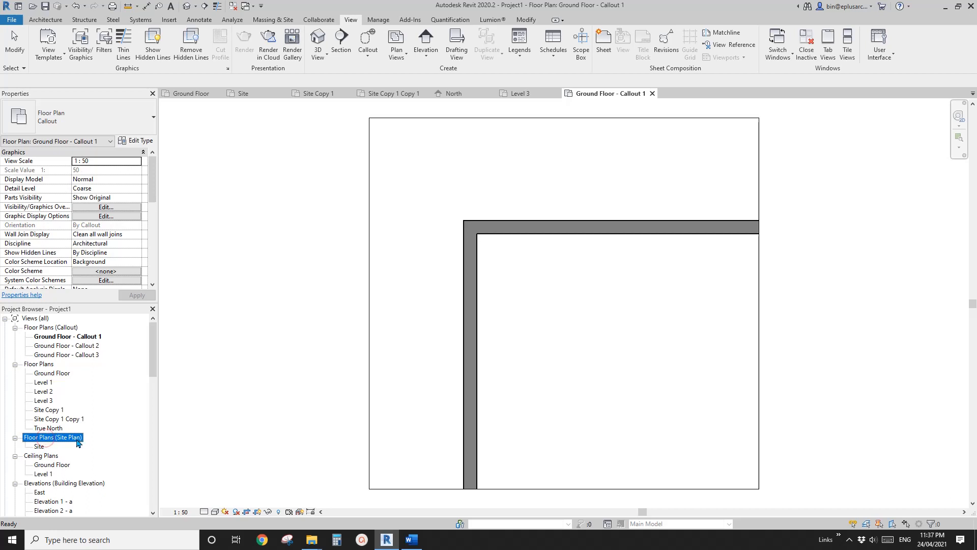
left_click(51, 412)
left_click(54, 421, "ctrl")
left_click(53, 429, "ctrl")
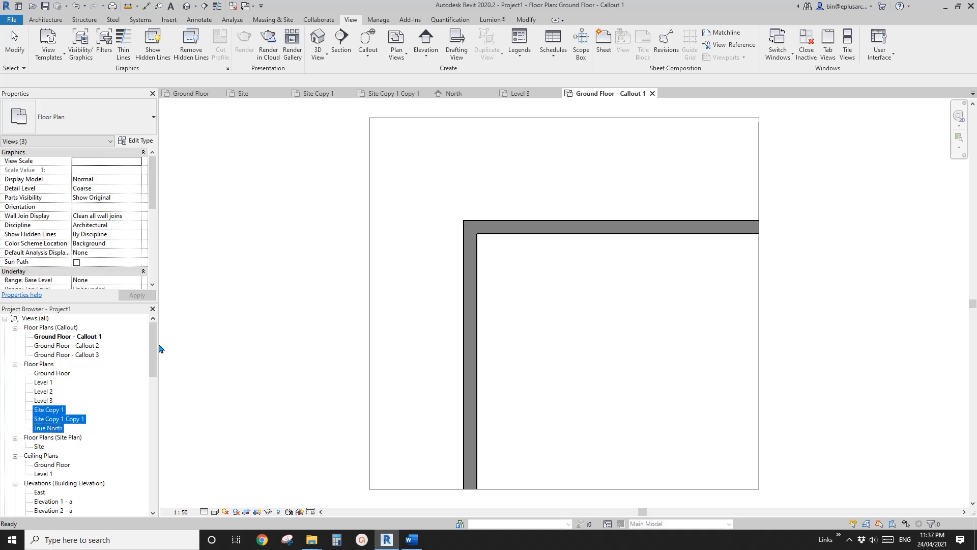
left_click(136, 117)
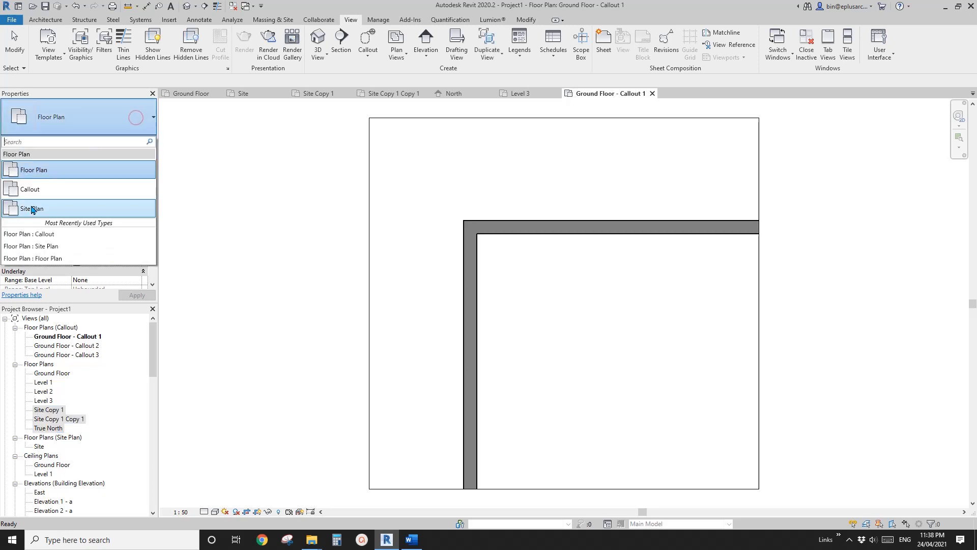
left_click(43, 210)
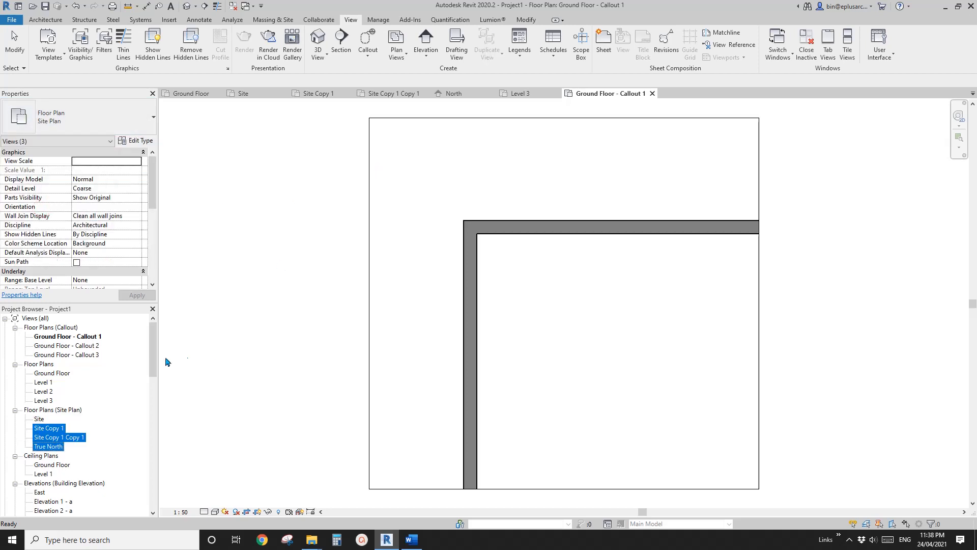
left_click(46, 366)
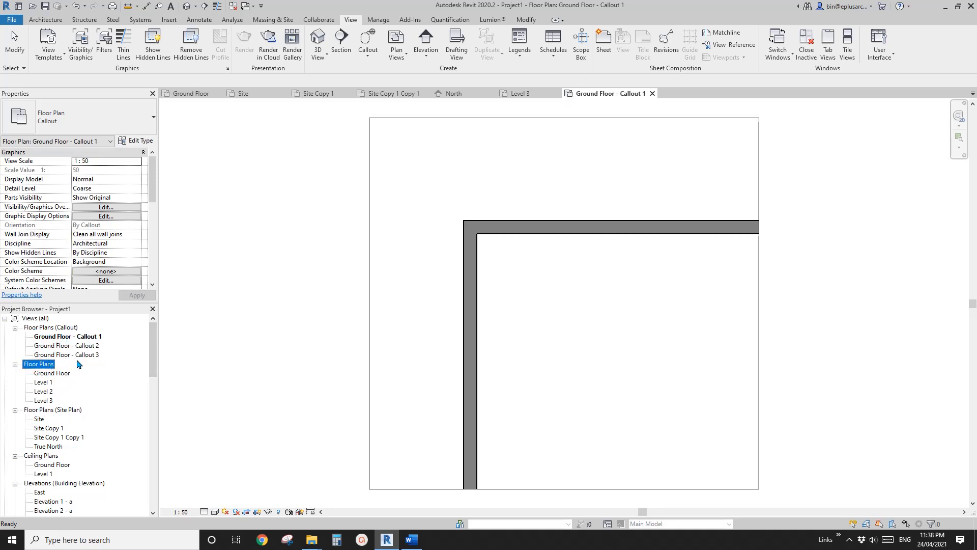
Check the Sections (Building Section) group in the Project Browser and open the Ground Floor plan
mouse_move(154, 351)
left_mouse_down()
mouse_move(154, 358)
mouse_move(154, 332)
left_mouse_up()
left_click_drag(153, 350, 153, 427)
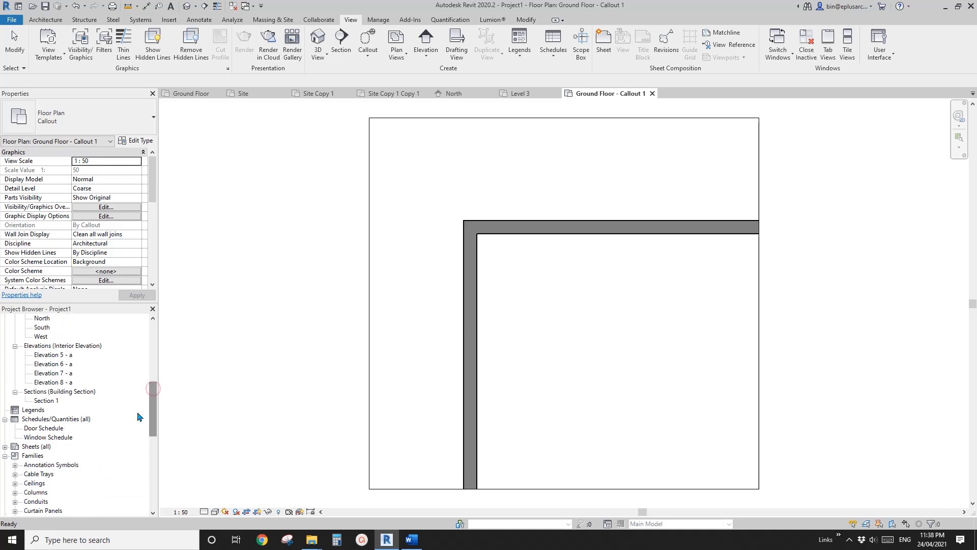
left_click(66, 392)
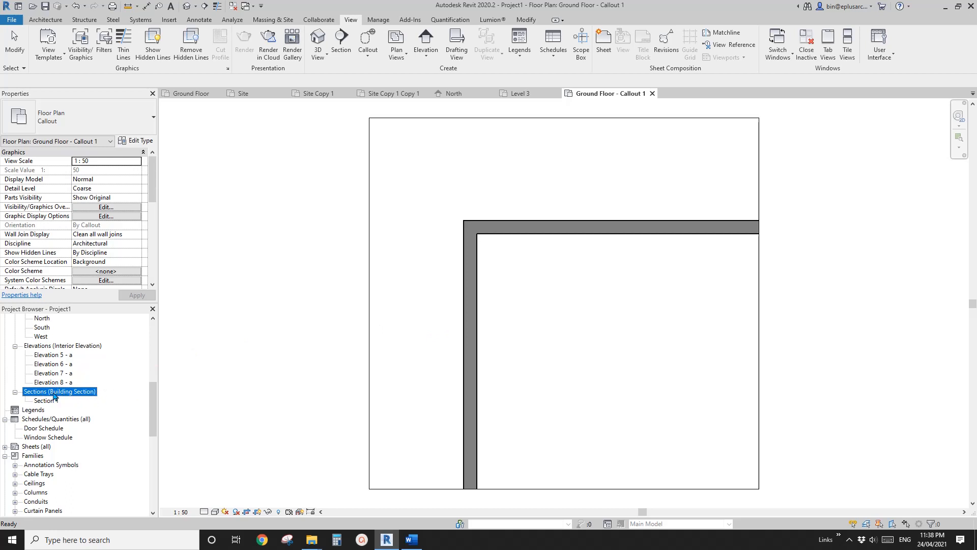
scroll(305, 331, "down", 3)
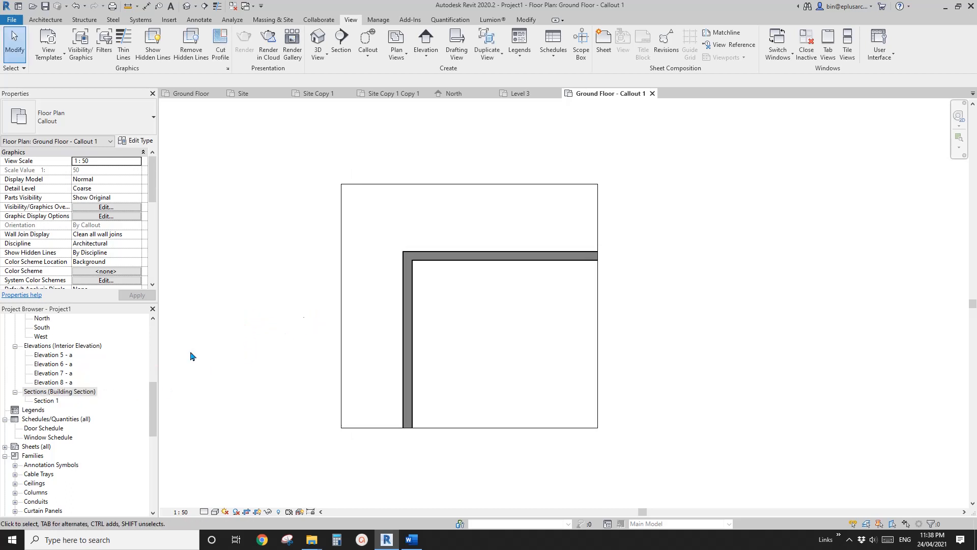
scroll(95, 361, "up", 8)
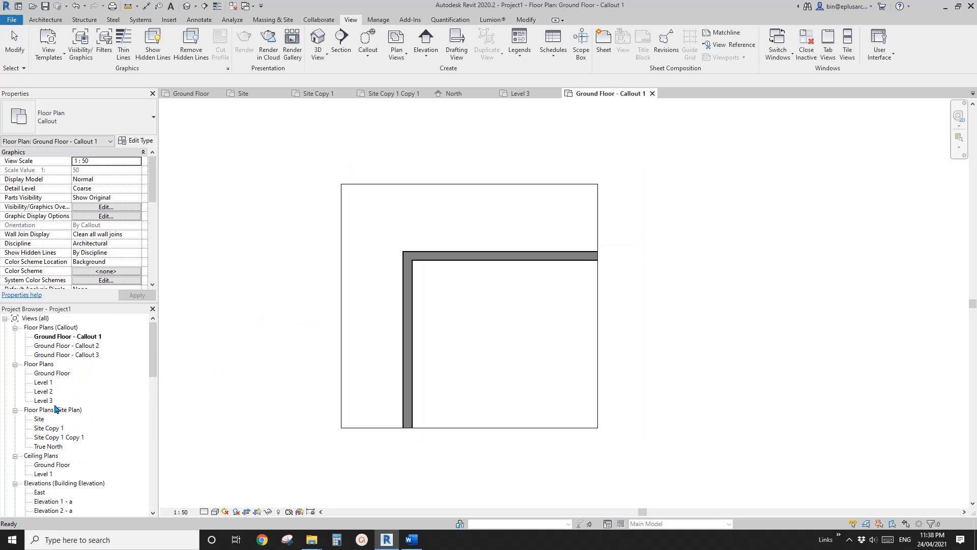
double_click(52, 373)
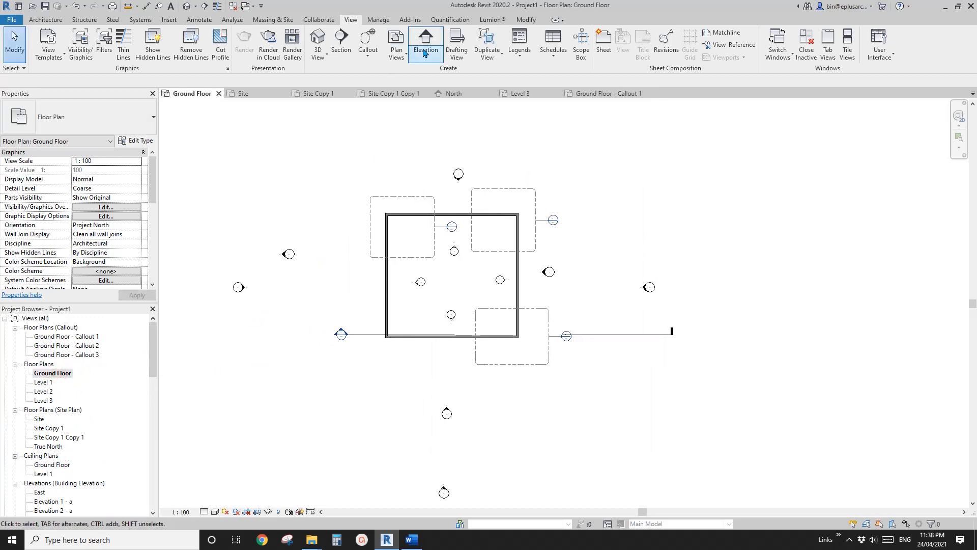
Start a section view and duplicate its Building Section type as E.G
left_click(342, 46)
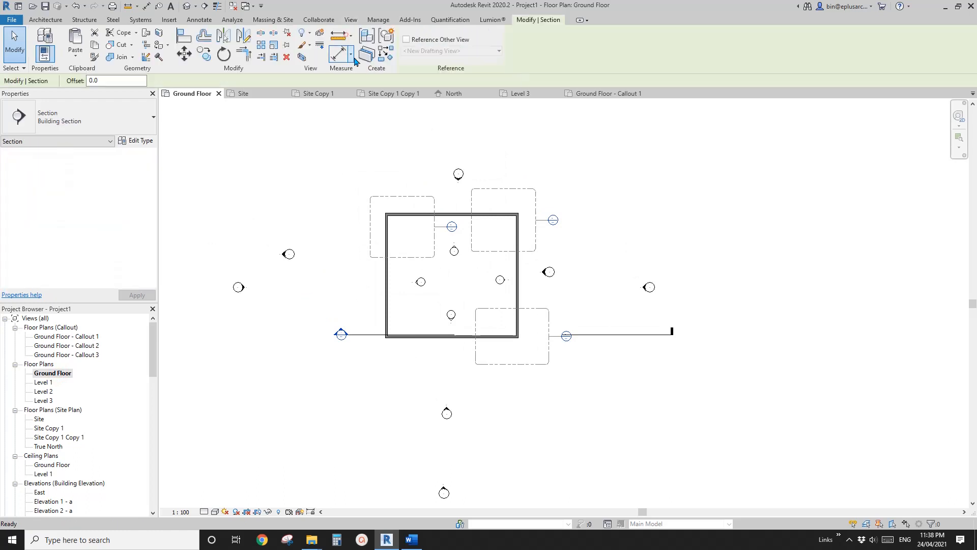
left_click(111, 118)
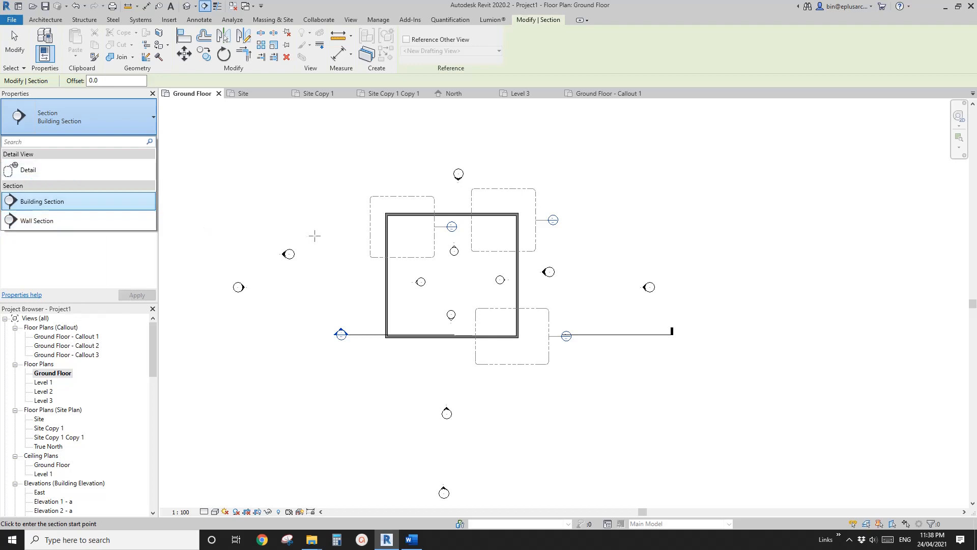
left_click(103, 107)
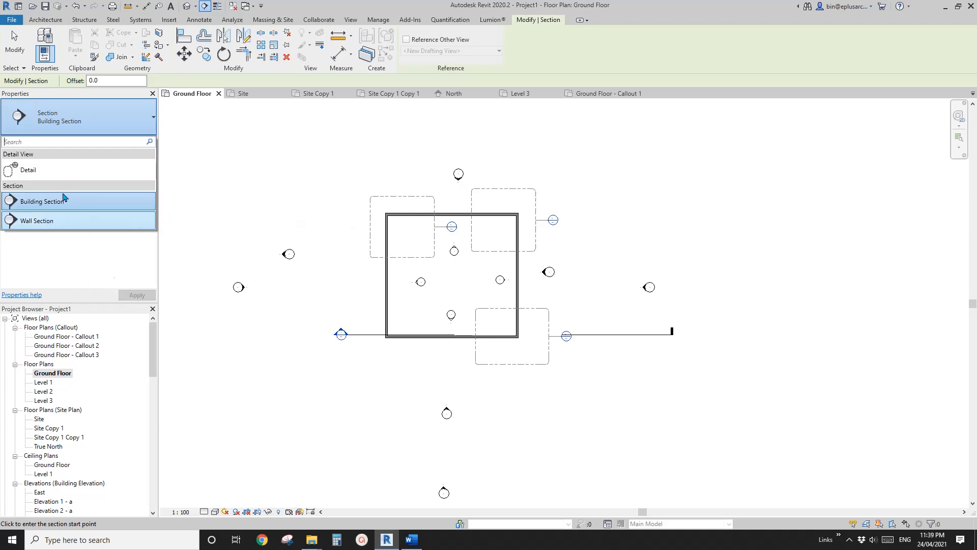
middle_click_drag(309, 237, 299, 239)
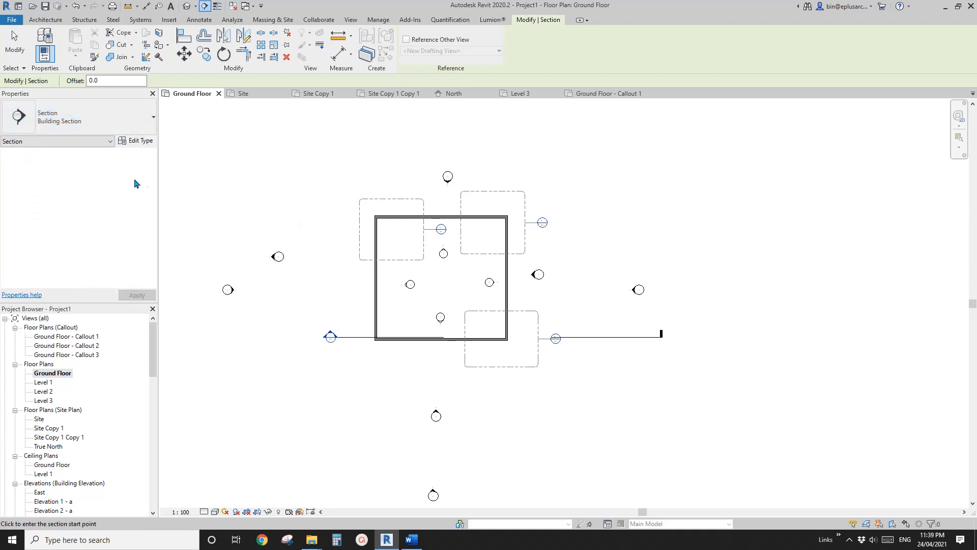
left_click(141, 144)
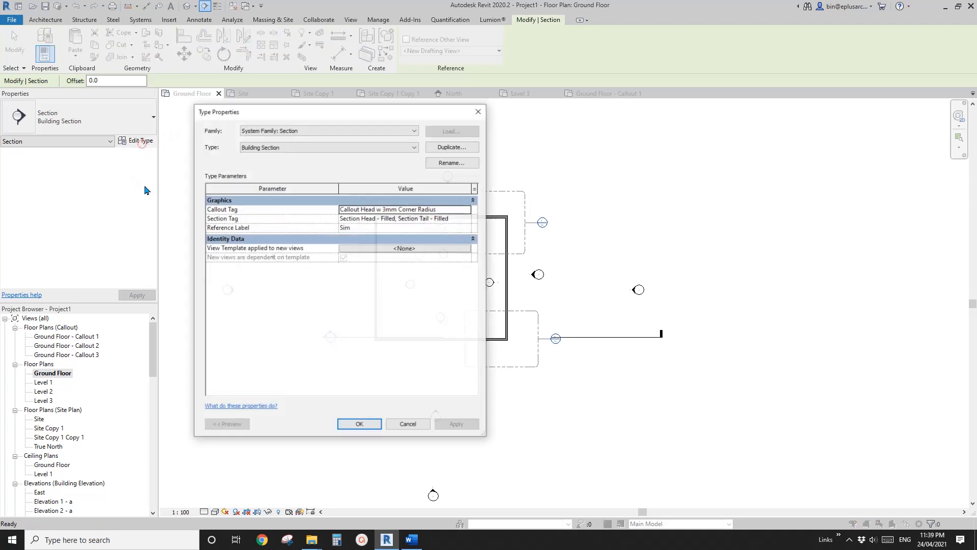
left_click(466, 146)
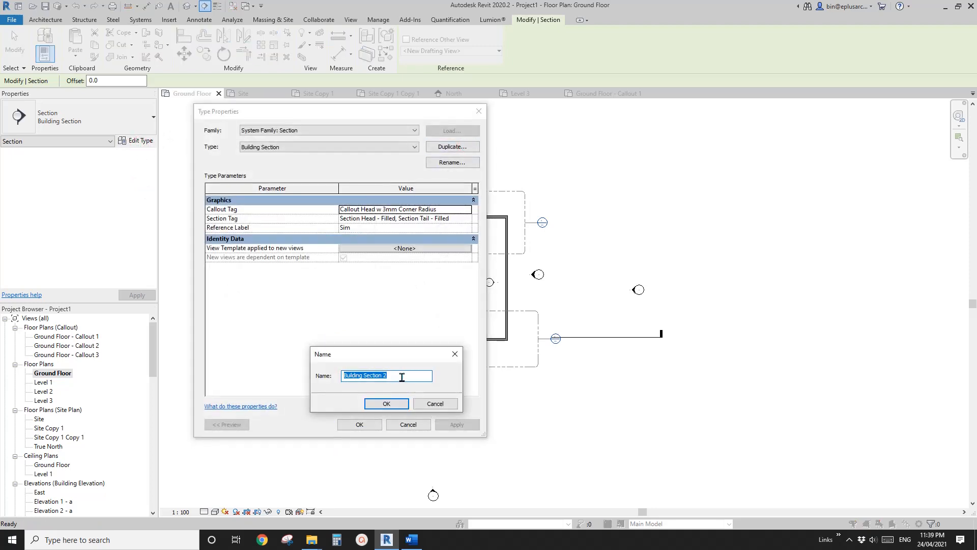
left_click_drag(399, 377, 342, 378)
key("BackSpace")
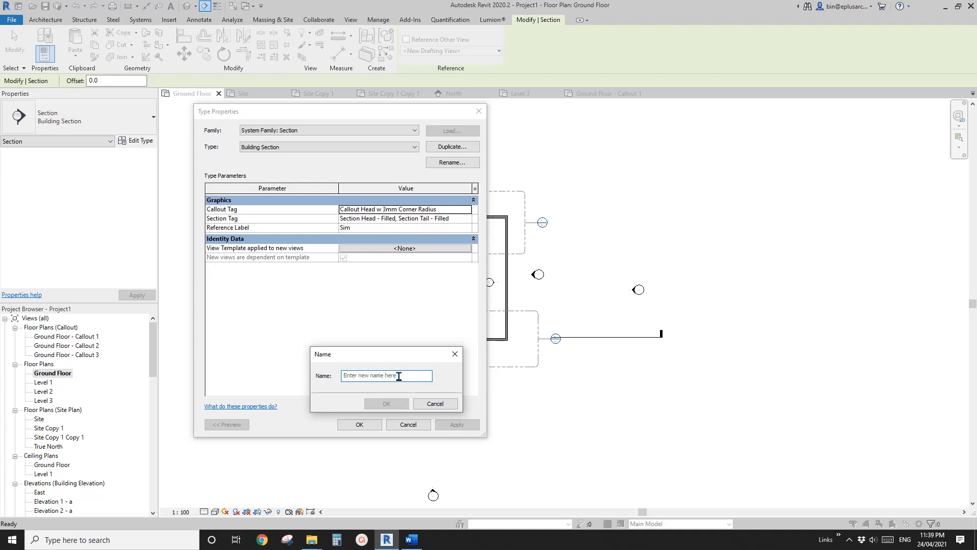
type("EG")
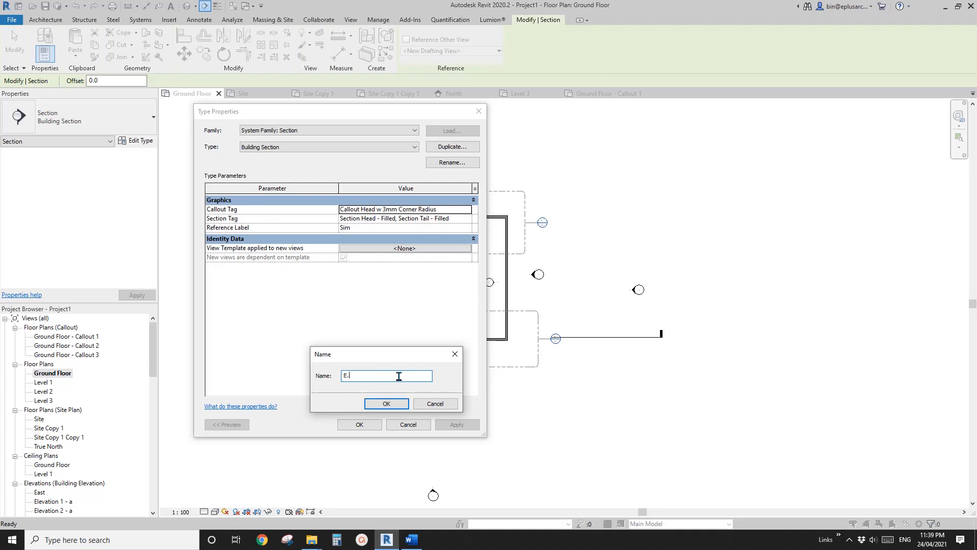
left_click(384, 404)
left_click(372, 424)
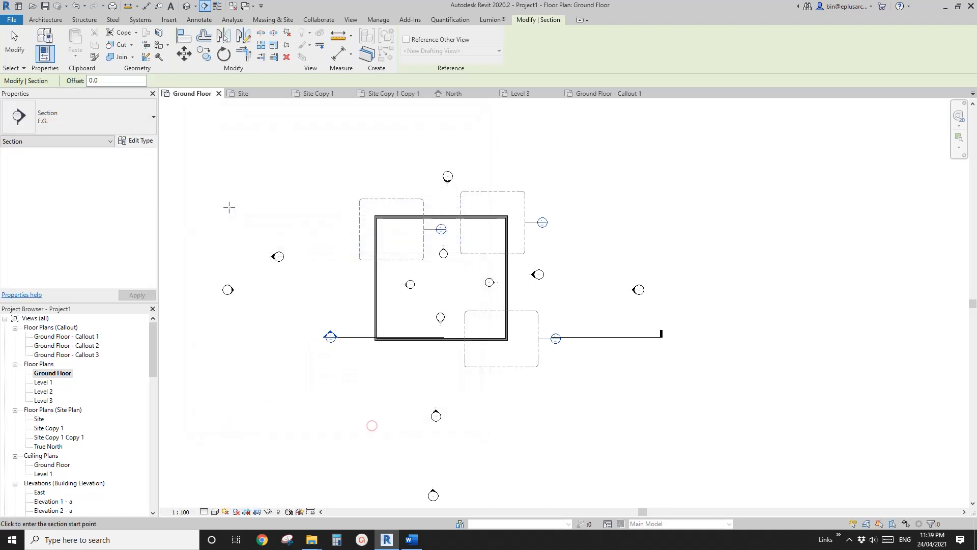
Draw a short horizontal section of type E.G. outside the building, beyond its upper-left corner on the Ground Floor plan
left_click(105, 124)
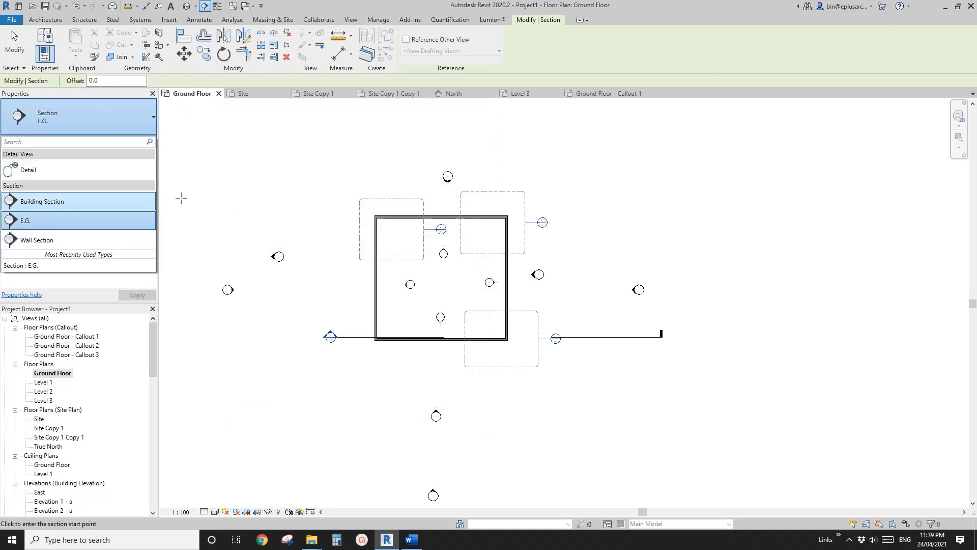
left_click(227, 170)
left_click(298, 170)
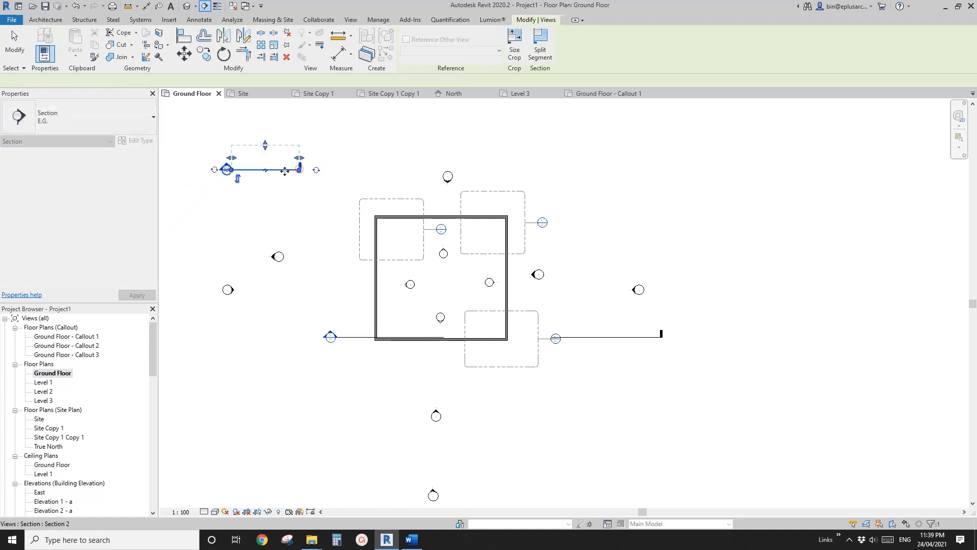
key("Escape")
key("Escape")
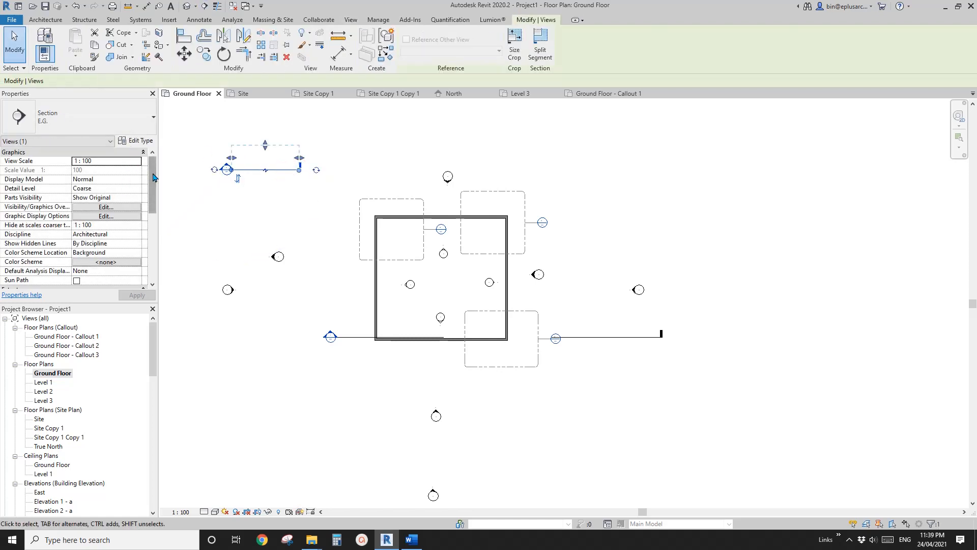
Examine the new section's type properties, including its callout and section tags, and its head and tail symbols in plan
scroll(128, 168, "down", 3)
scroll(129, 163, "up", 3)
left_click(136, 141)
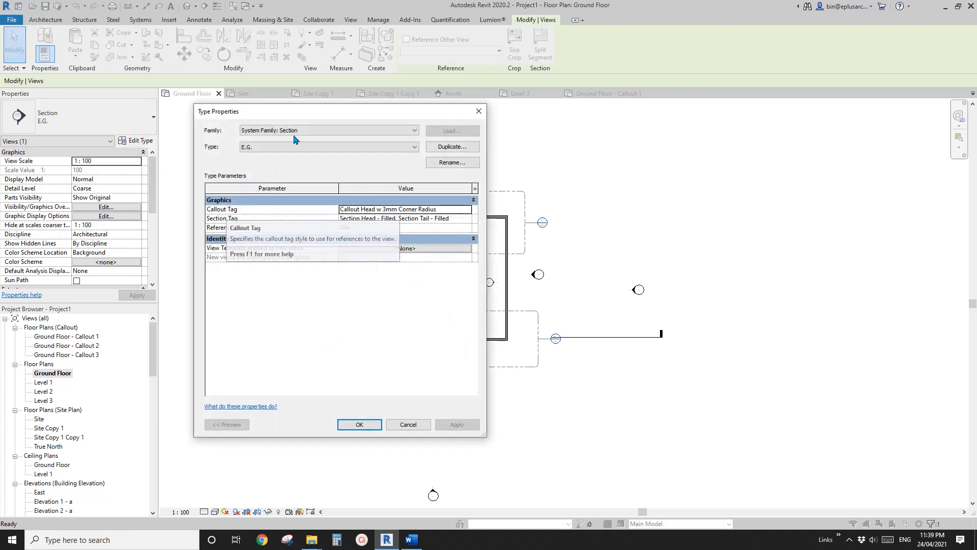
left_click_drag(288, 111, 390, 118)
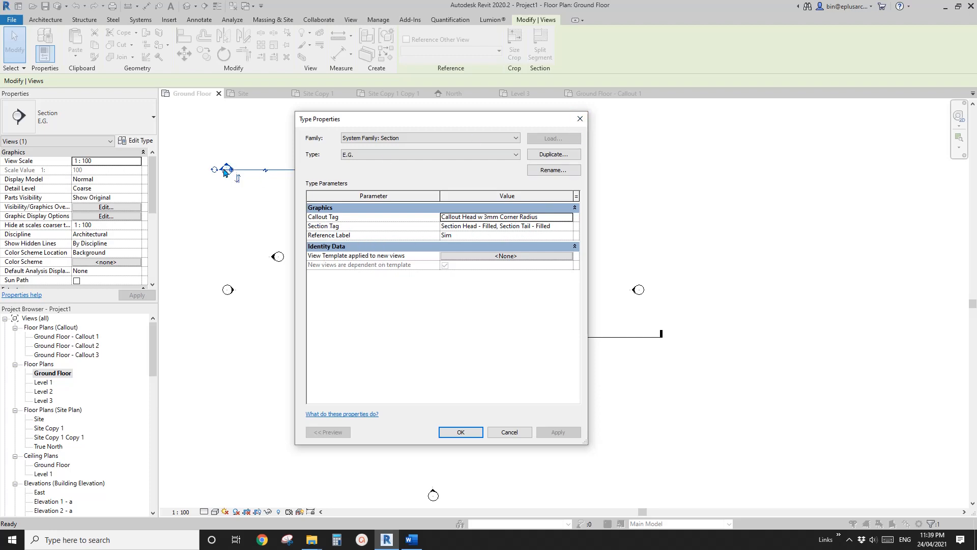
left_click(579, 119)
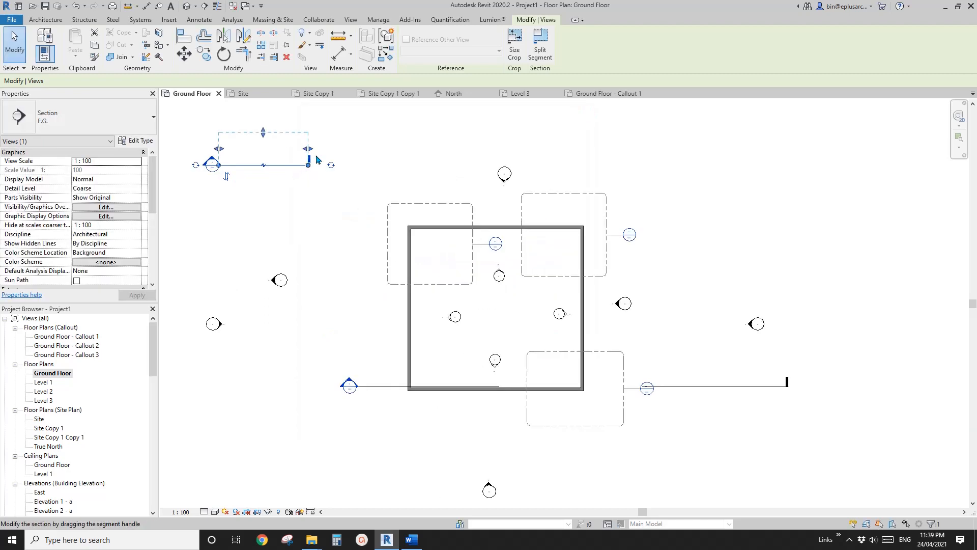
scroll(308, 162, "up", 1)
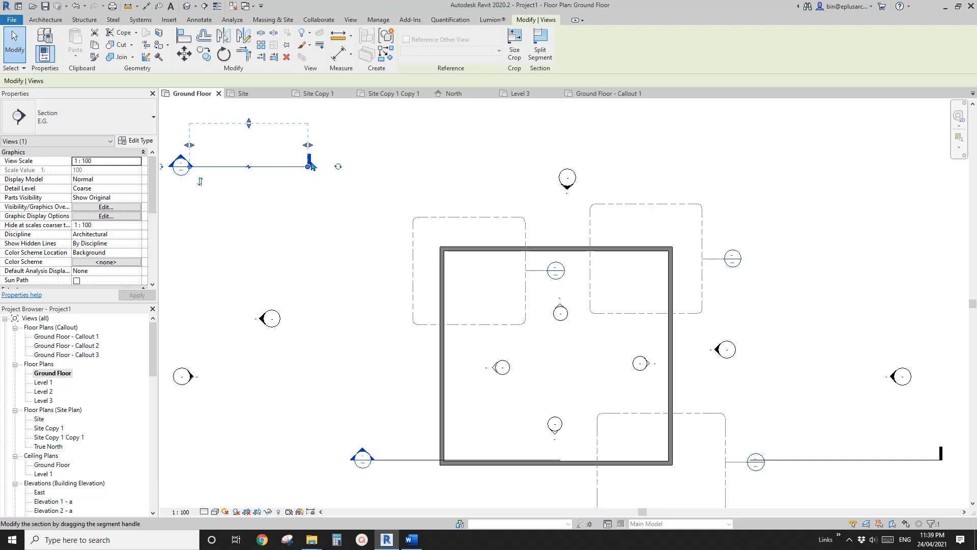
middle_click_drag(248, 208, 360, 208)
left_click(360, 209)
scroll(360, 209, "down", 3)
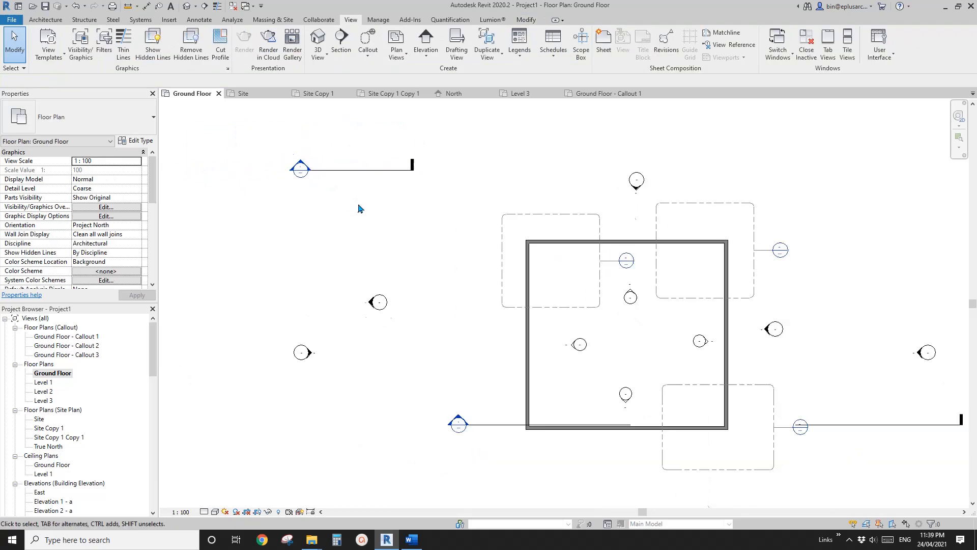
middle_click_drag(496, 236, 432, 217)
Review the view groups in the Project Browser and apply the Phase organization scheme to the views
mouse_move(153, 349)
left_mouse_down()
mouse_move(157, 358)
mouse_move(158, 339)
left_mouse_up()
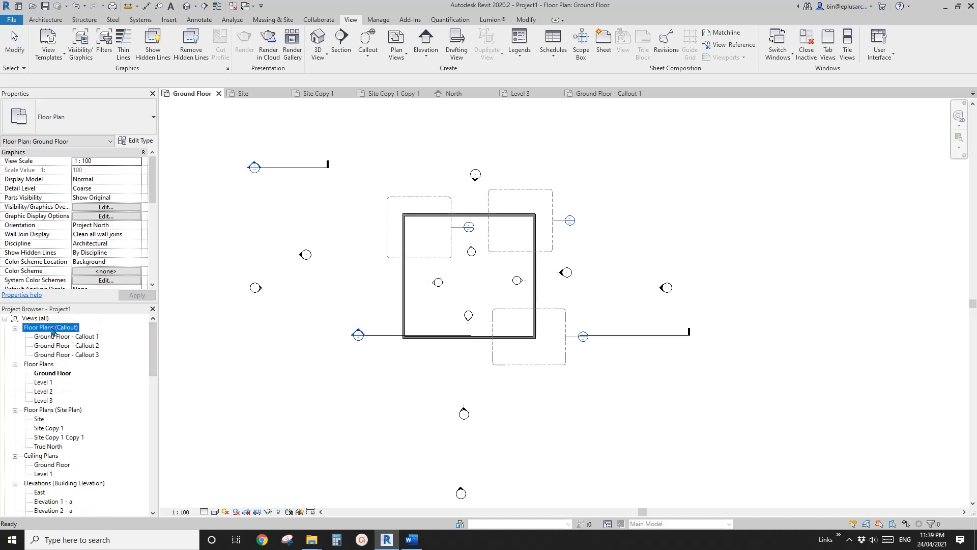
left_click(36, 318)
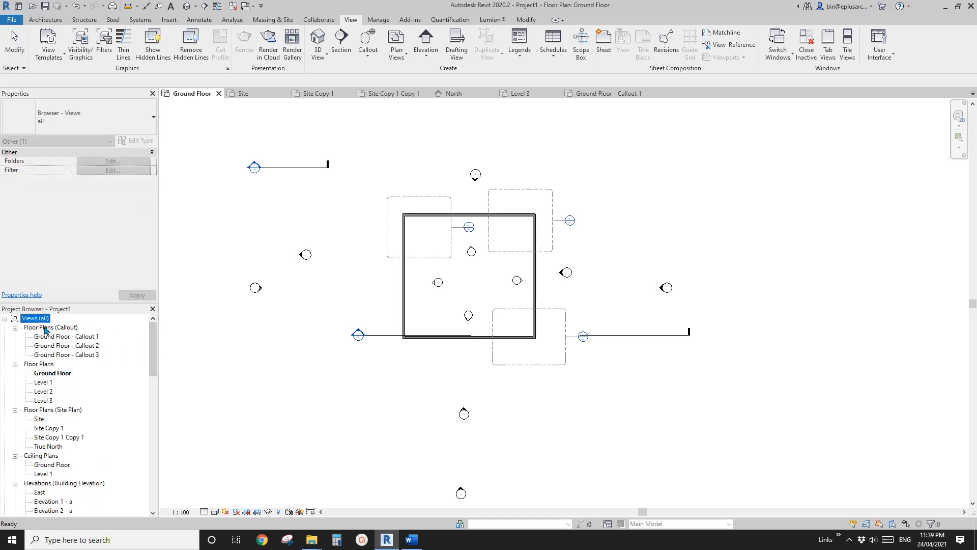
left_click_drag(154, 355, 124, 341)
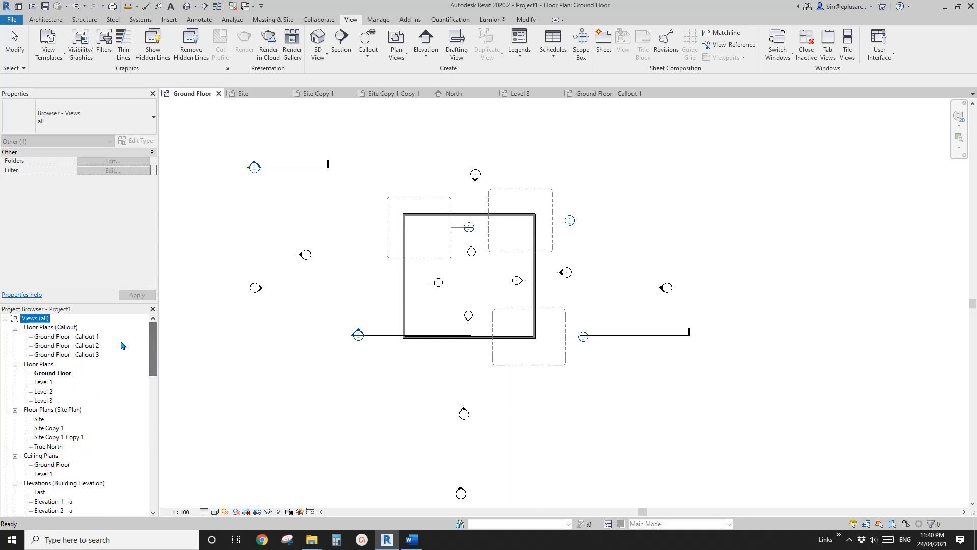
scroll(56, 359, "down", 3)
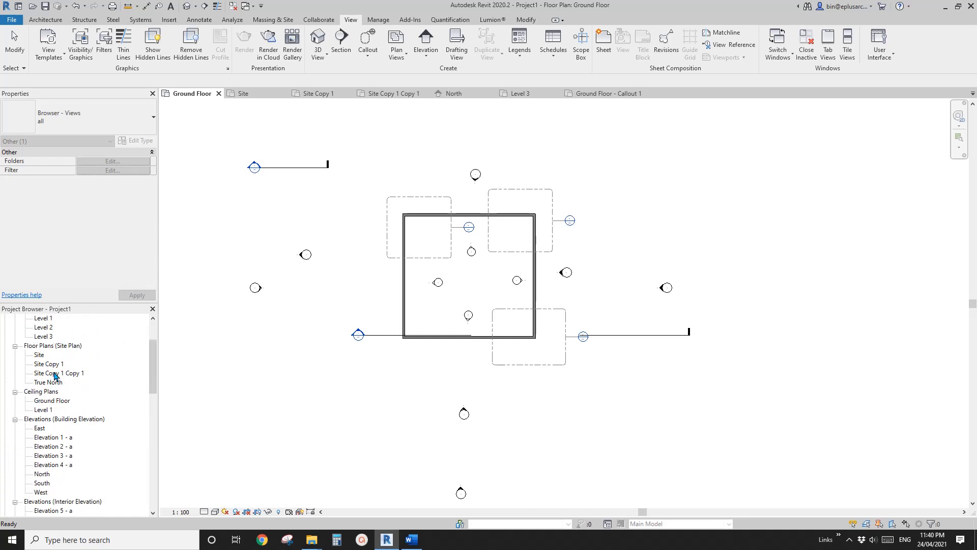
scroll(51, 372, "up", 3)
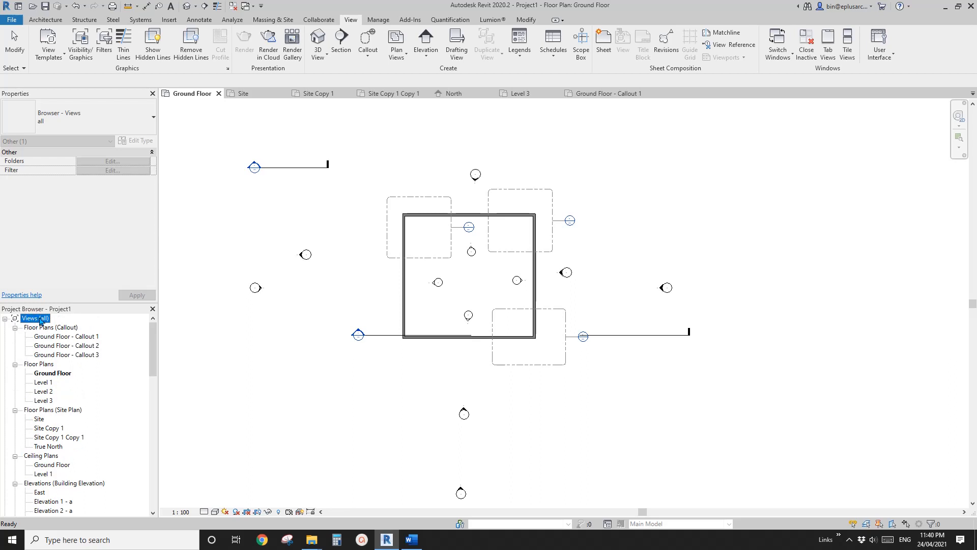
right_click(32, 320)
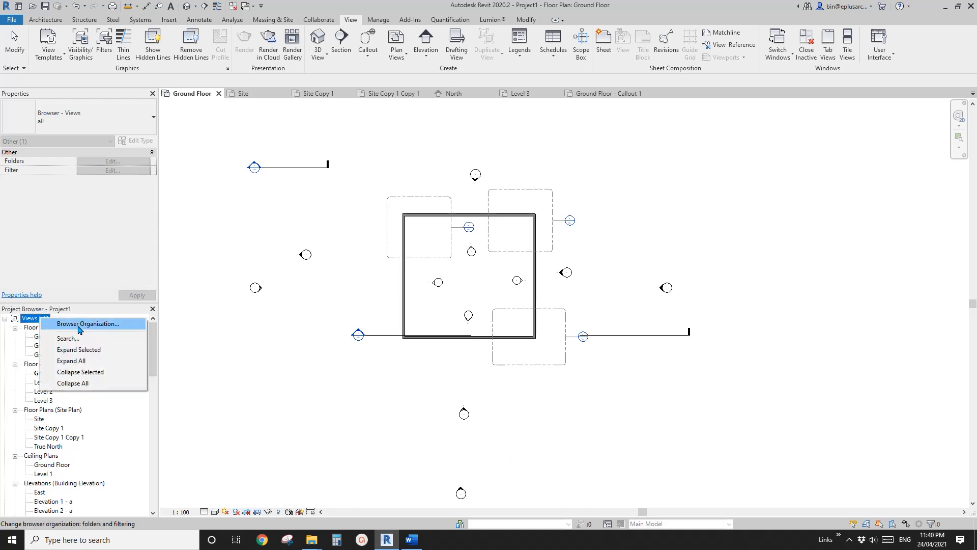
left_click(97, 330)
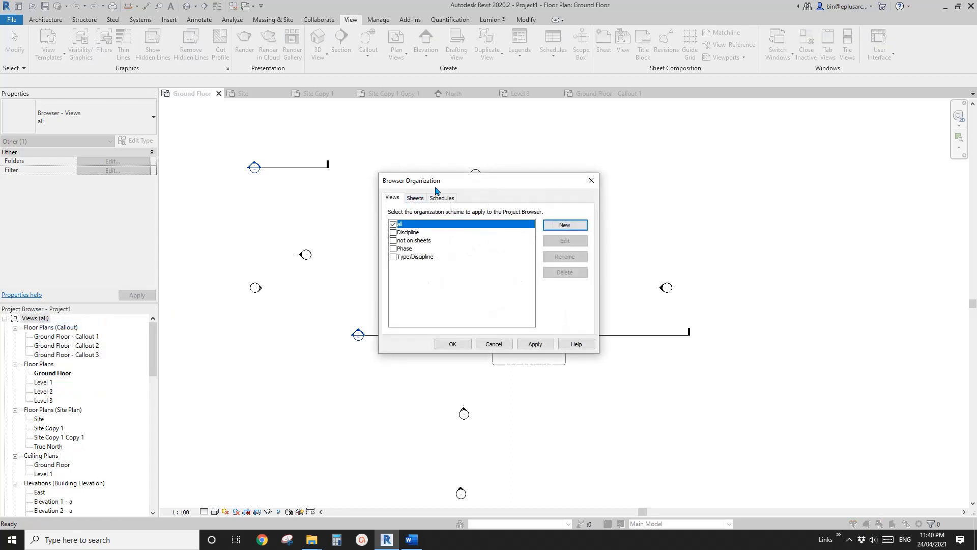
left_click_drag(448, 185, 318, 188)
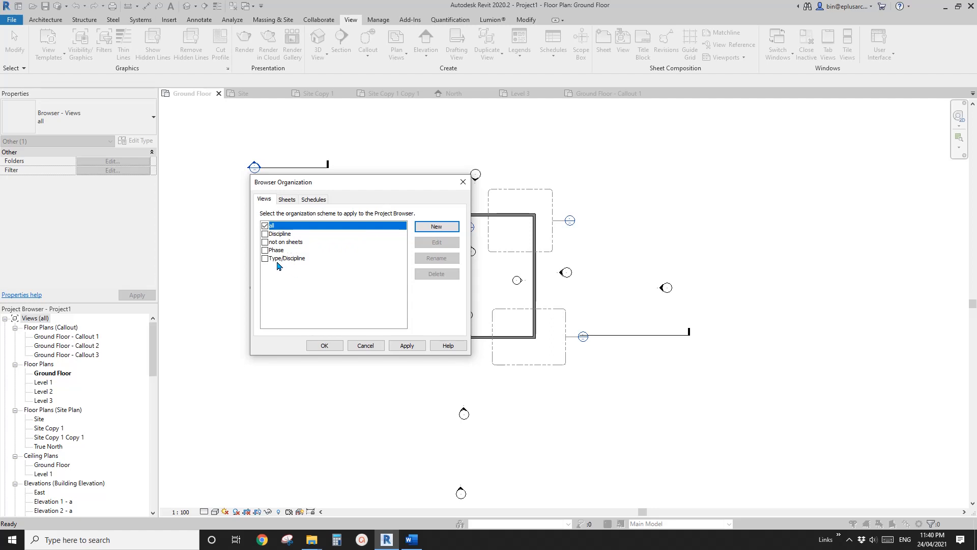
left_click(265, 251)
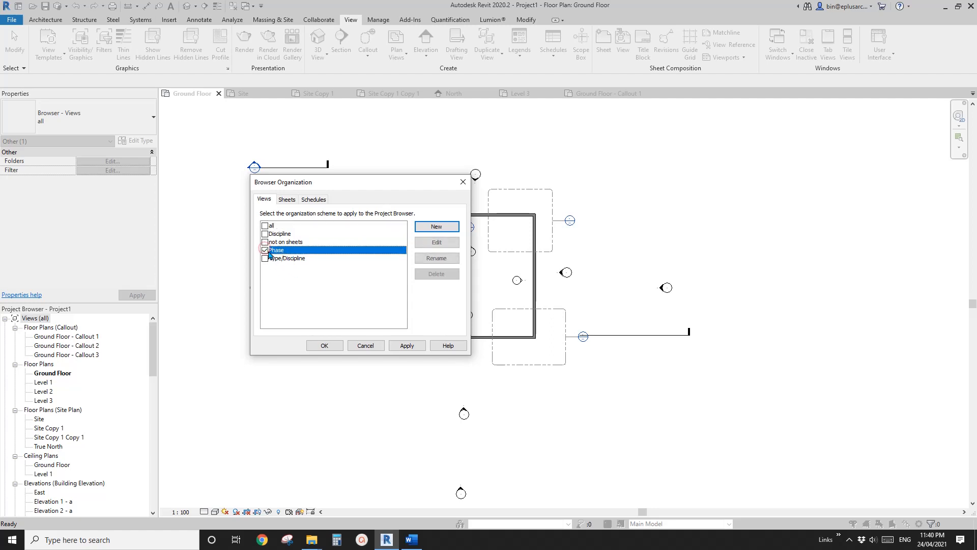
left_click(336, 347)
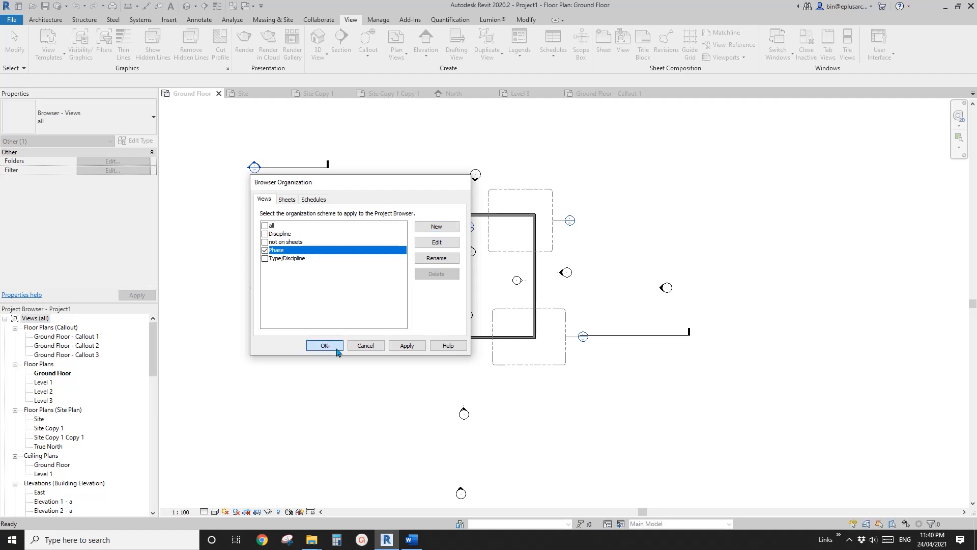
Expand the Floor Plans under the New Construction phase and duplicate the Ground Floor plan without detailing
left_click(30, 328)
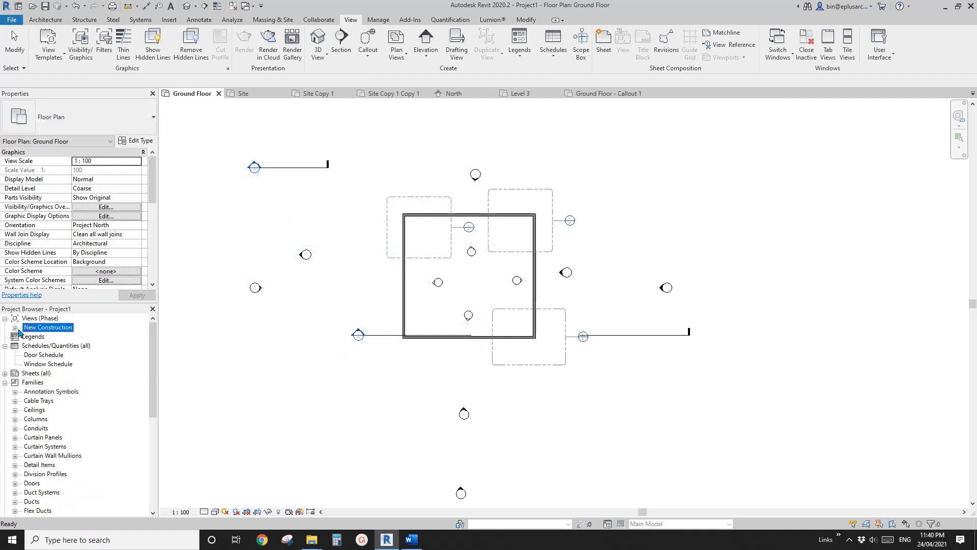
left_click(15, 328)
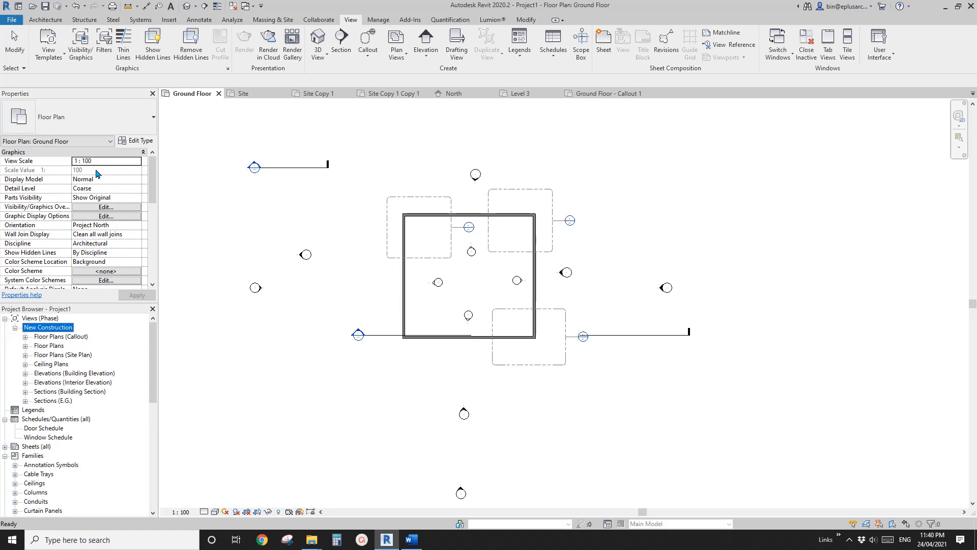
mouse_move(154, 340)
left_mouse_down()
mouse_move(156, 352)
mouse_move(156, 335)
left_mouse_up()
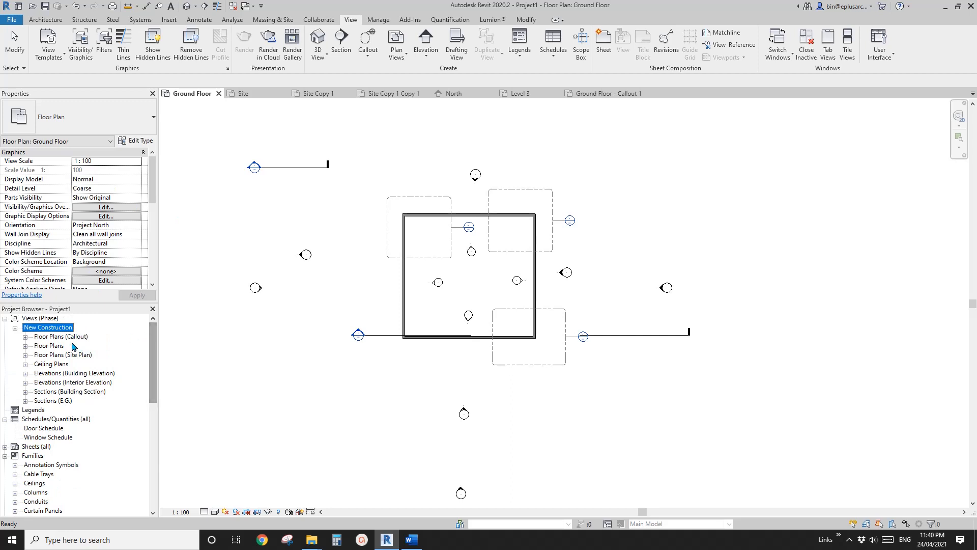
double_click(51, 345)
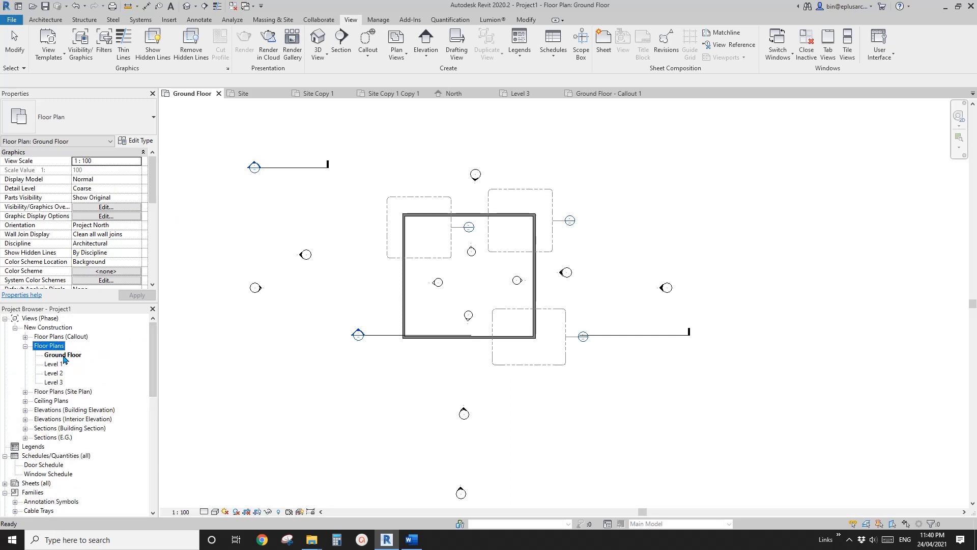
right_click(64, 355)
left_click(146, 203)
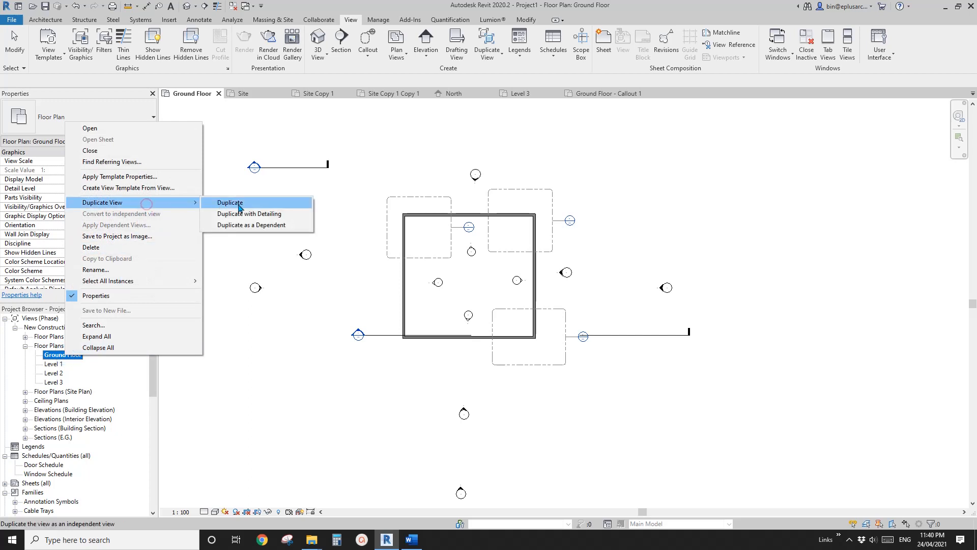
left_click(235, 202)
Set the phase of the duplicated Ground Floor plan to Existing
scroll(155, 256, "down", 5)
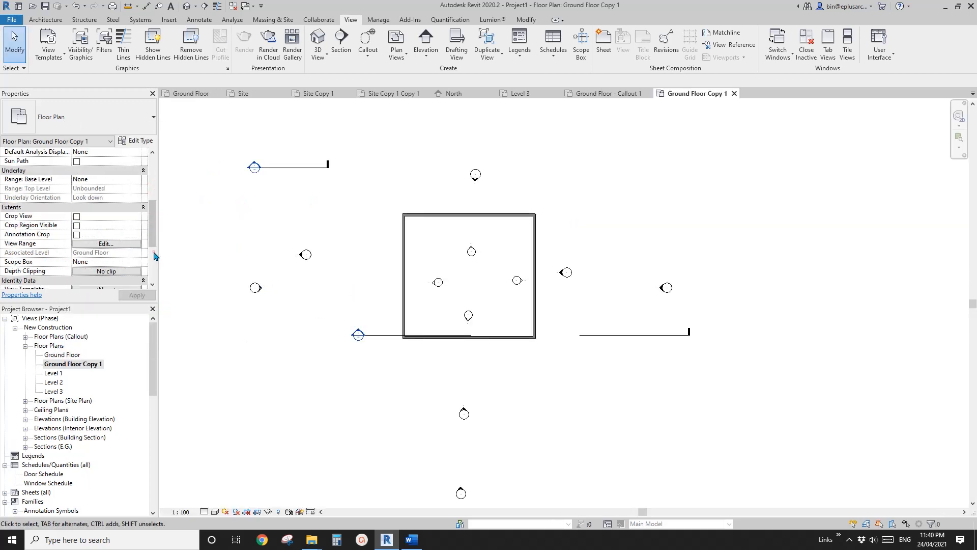
scroll(155, 256, "down", 3)
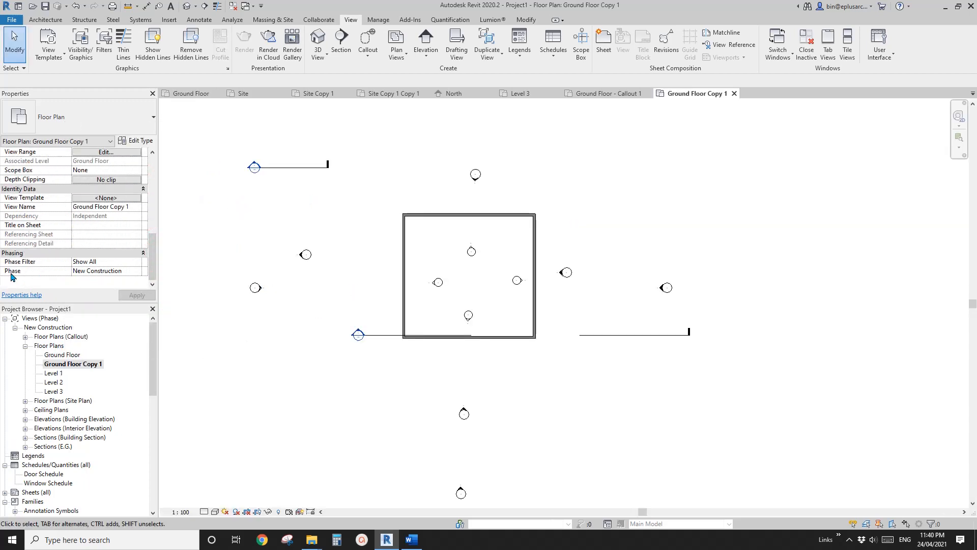
left_click(136, 271)
left_click(136, 272)
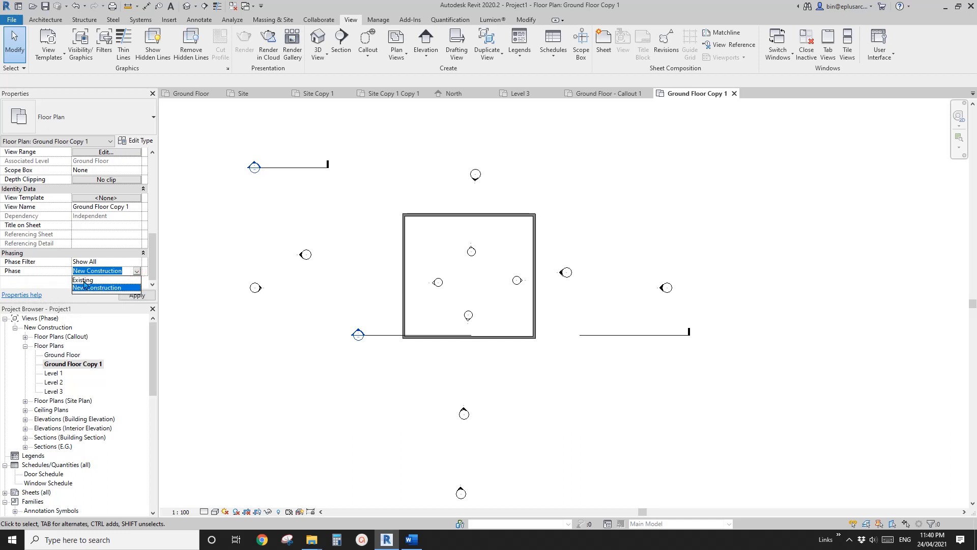
left_click(83, 281)
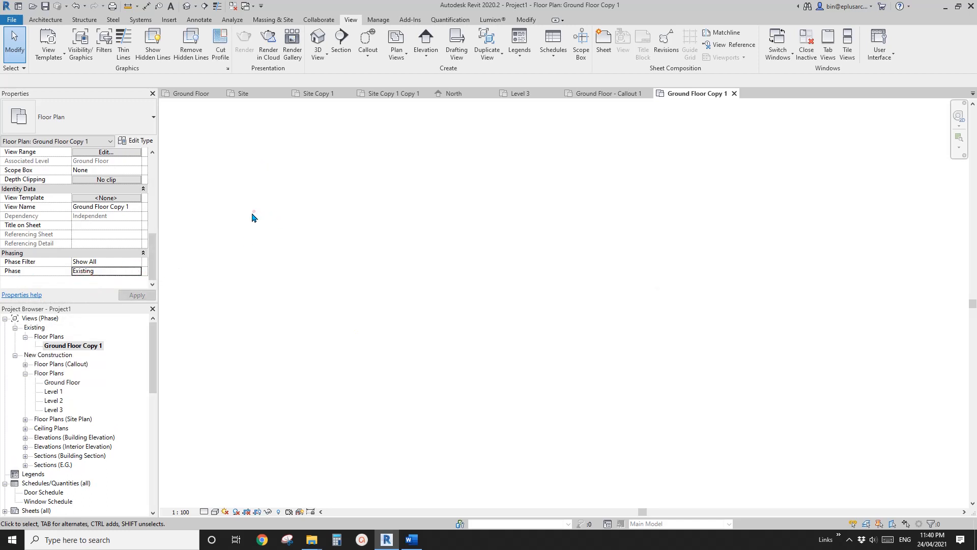
Examine how the views are sorted under the Existing and New Construction phases by expanding and collapsing their floor plan groups
left_click(25, 337)
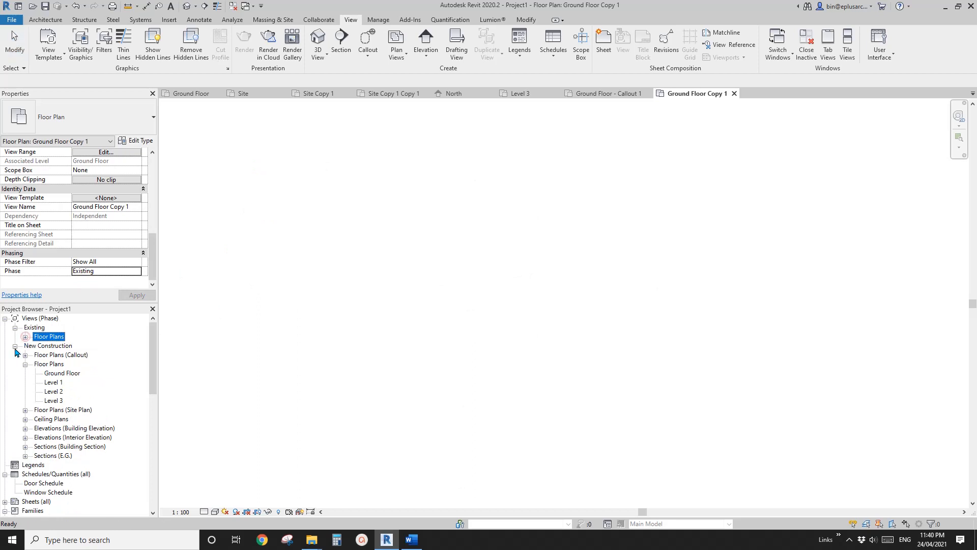
left_click(25, 364)
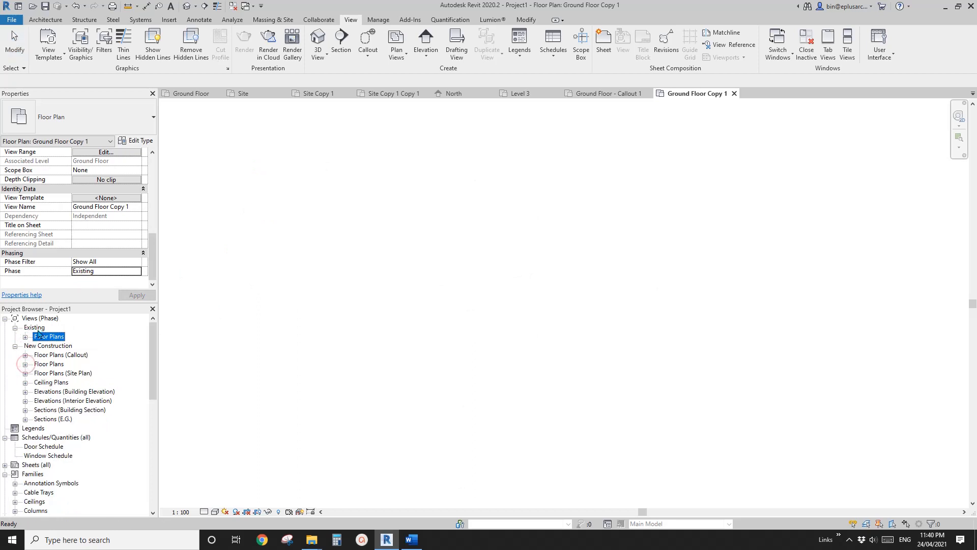
left_click(40, 327)
left_click(15, 328)
left_click(15, 327)
left_click(25, 337)
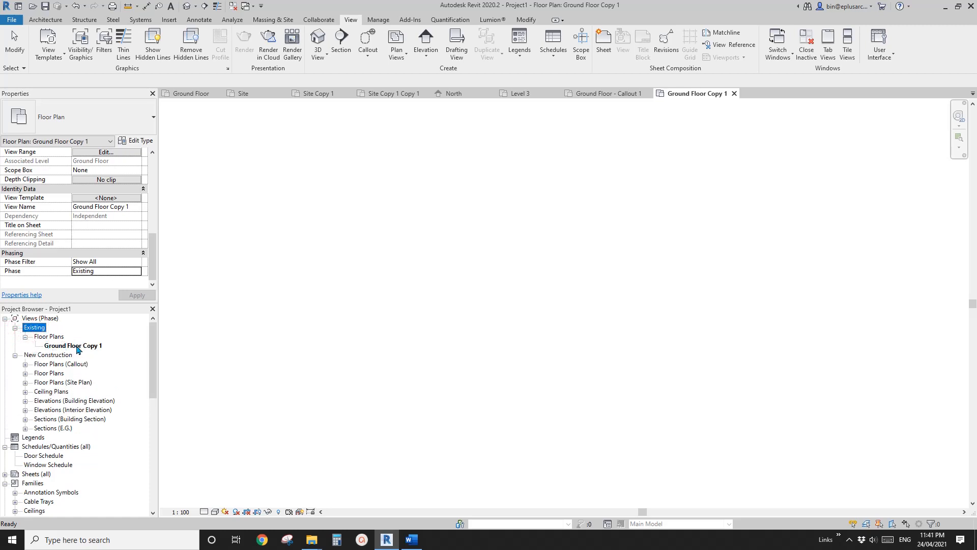
left_click(25, 336)
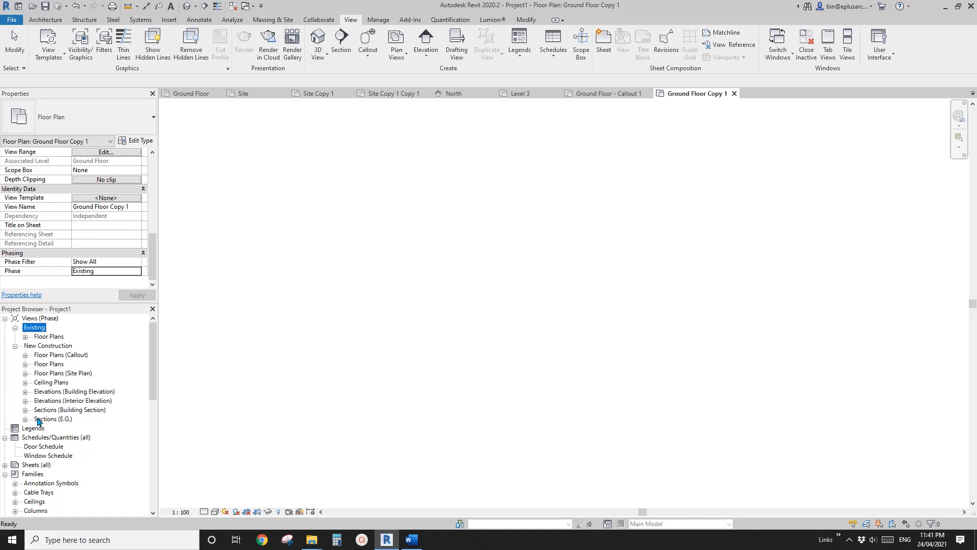
left_click(25, 355)
left_click(25, 392)
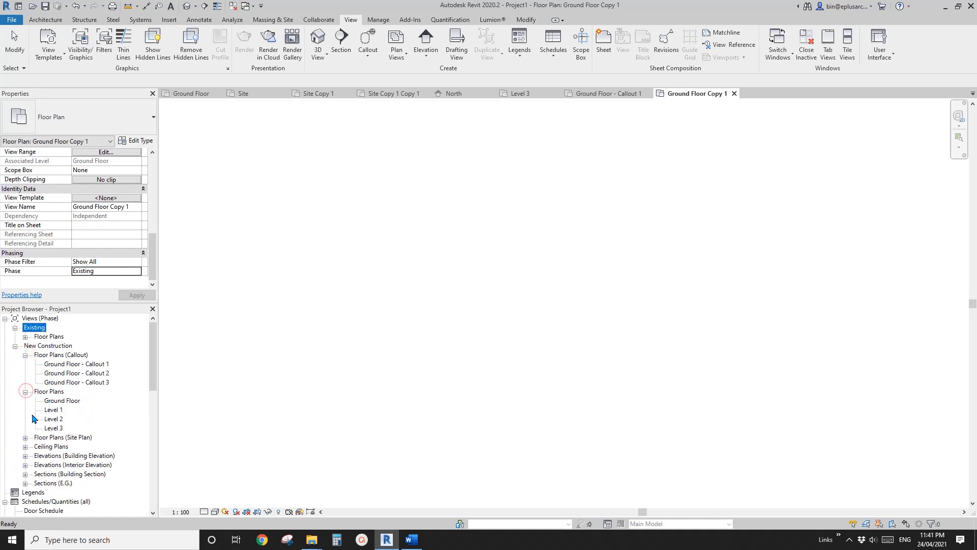
left_click(25, 391)
left_click(25, 355)
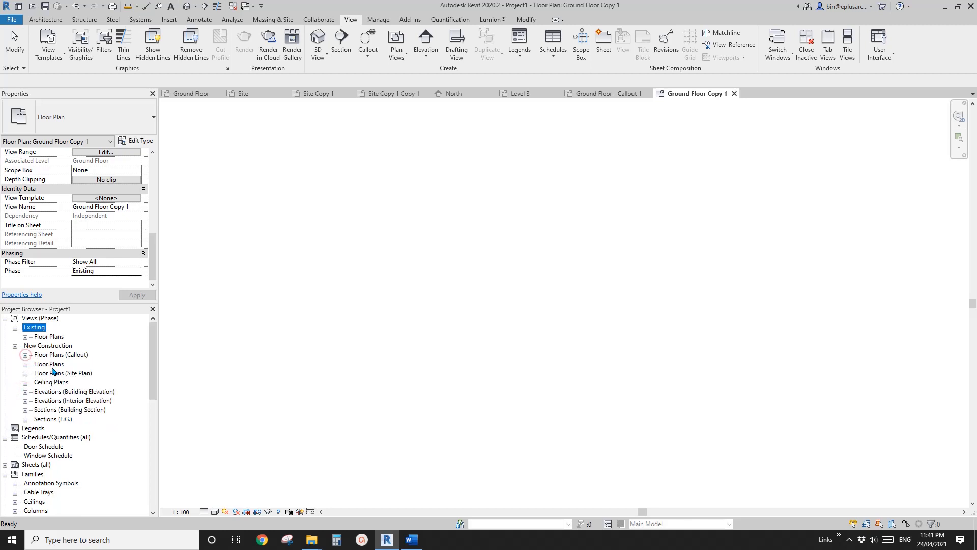
left_click(25, 374)
left_click(25, 373)
Create a new browser organization scheme for views named Type/Phase
left_click(35, 319)
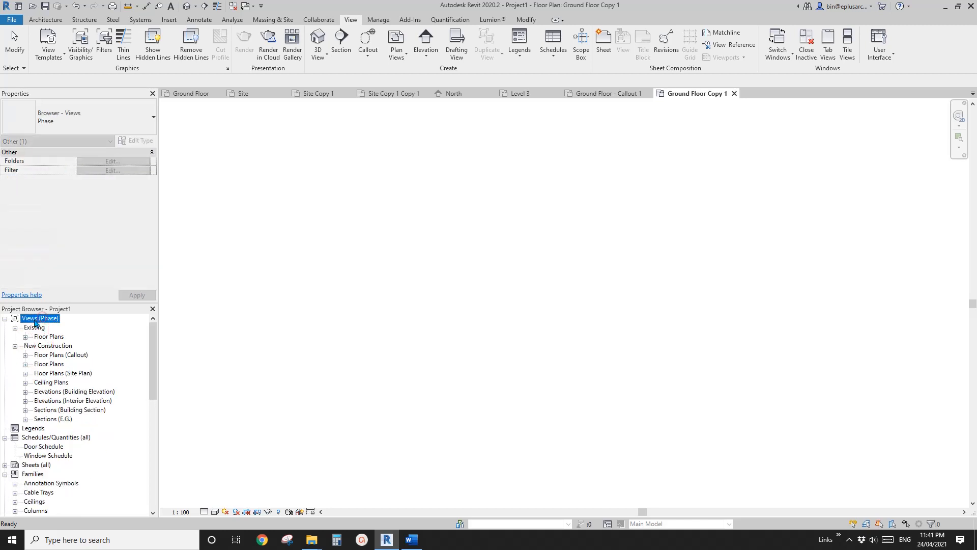
right_click(35, 323)
left_click(72, 329)
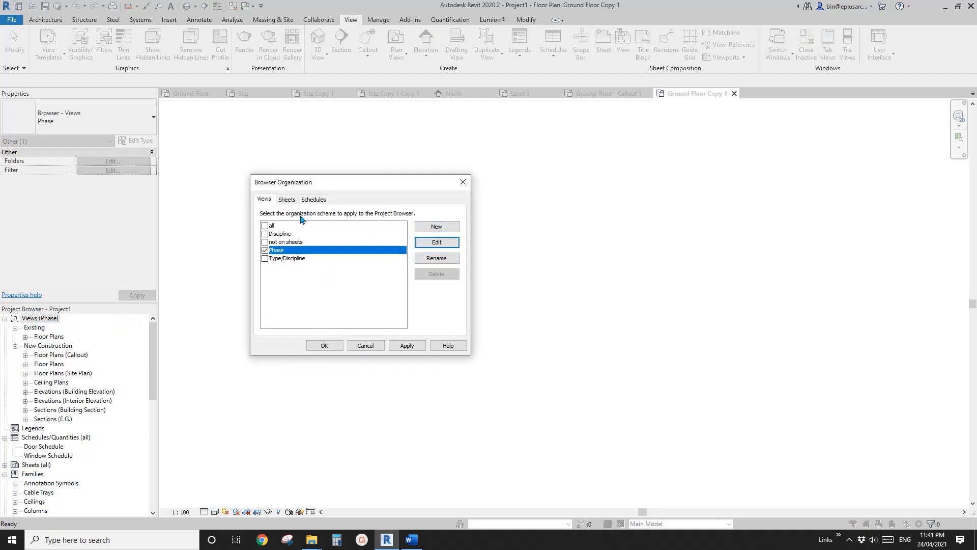
left_click_drag(352, 180, 415, 164)
left_click(382, 262)
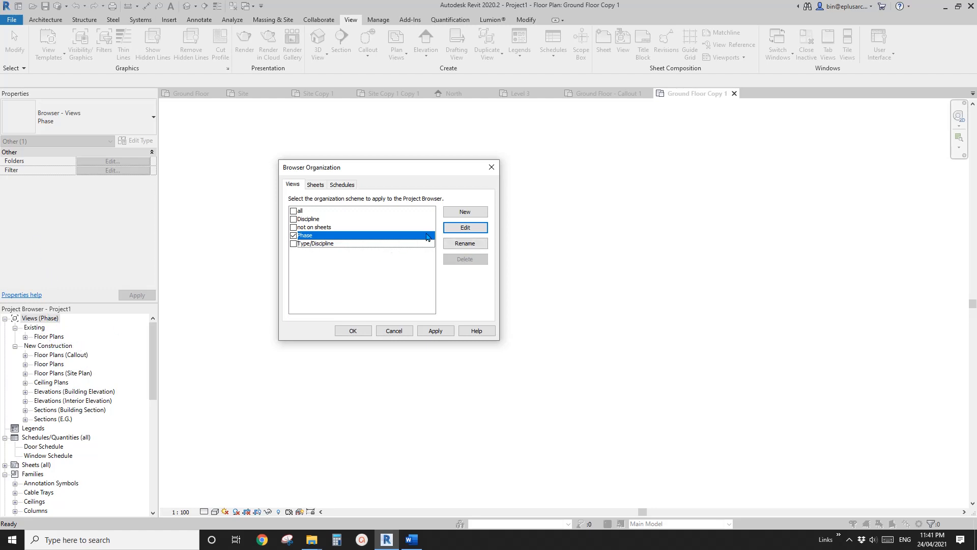
left_click(465, 211)
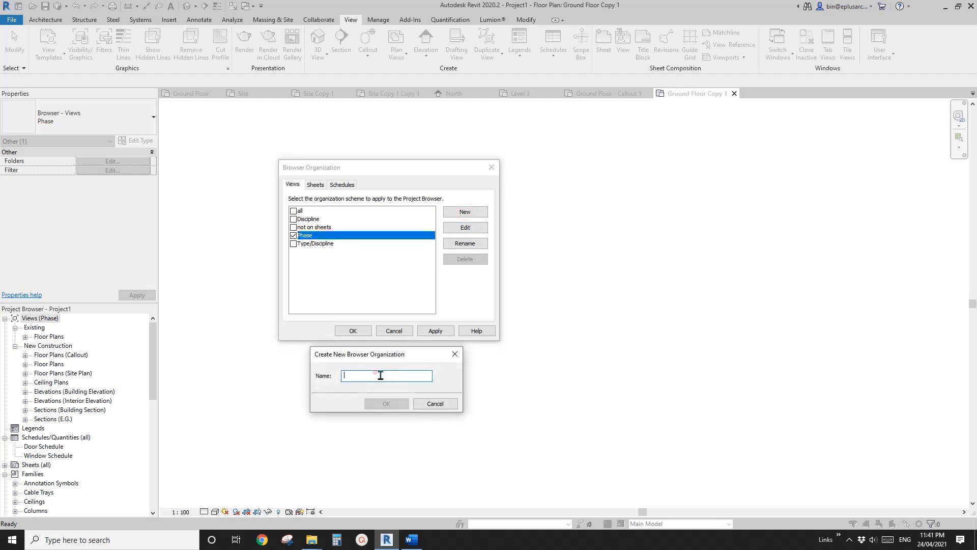
type("d")
key("BackSpace")
type("d")
key("BackSpace")
type("Type/P")
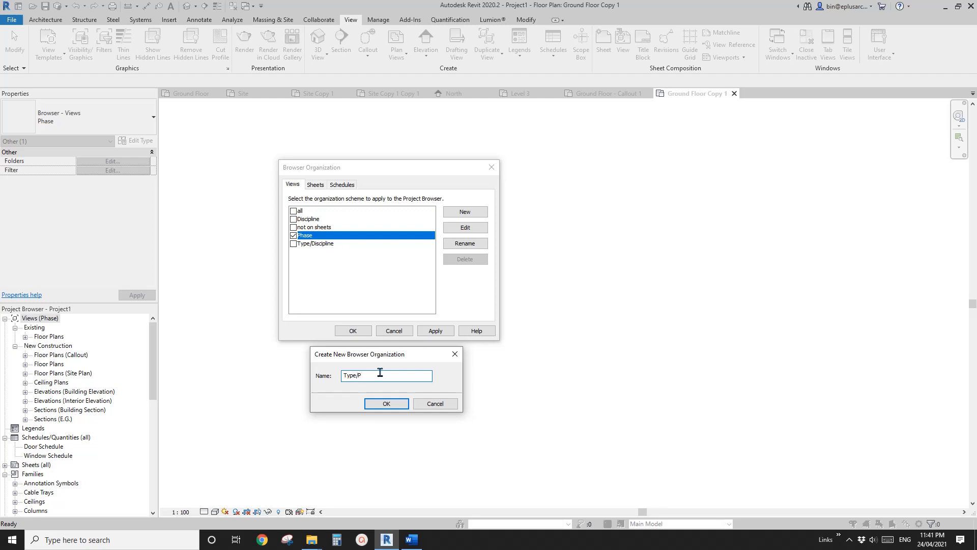
type("hase")
left_click(392, 403)
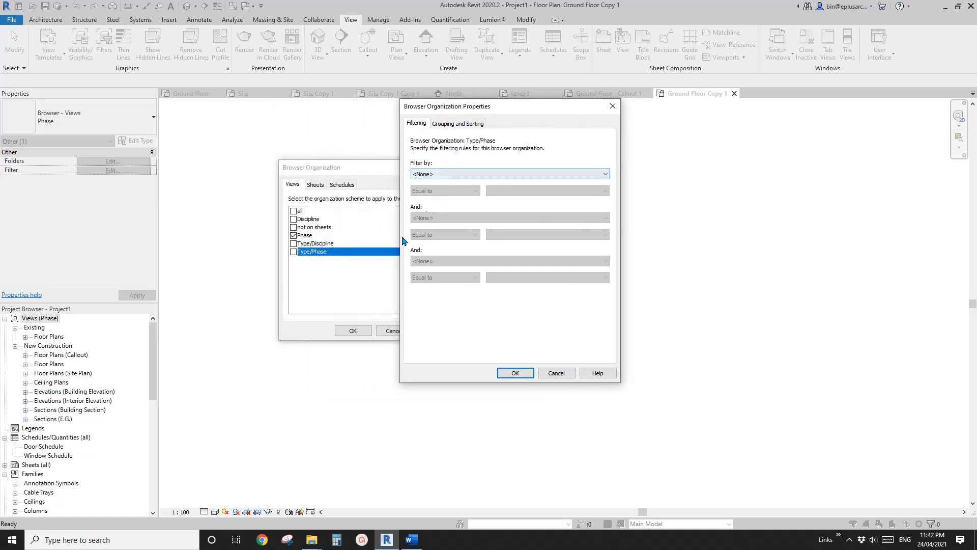
Set the Type/Phase scheme to group views by Type and then by Phase
left_click(454, 126)
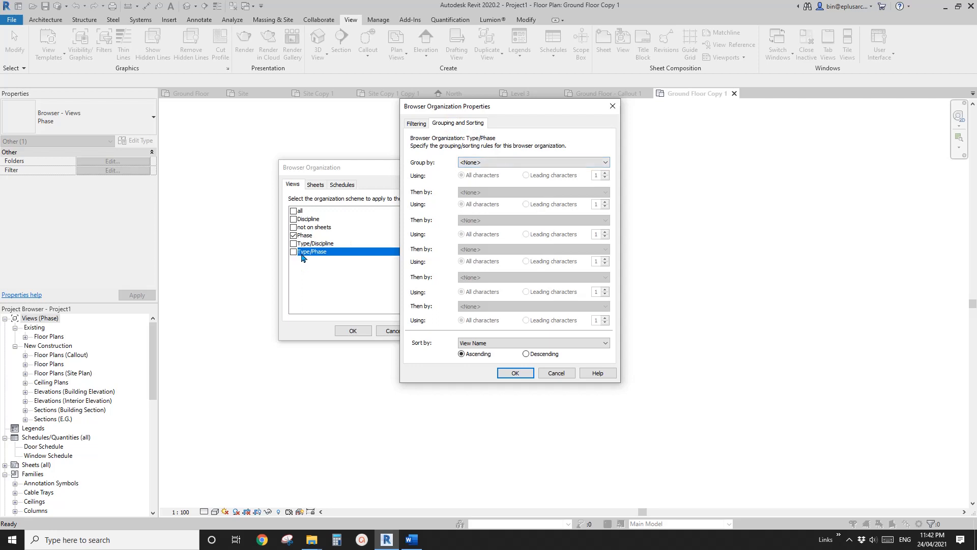
left_click(502, 162)
left_click(475, 247)
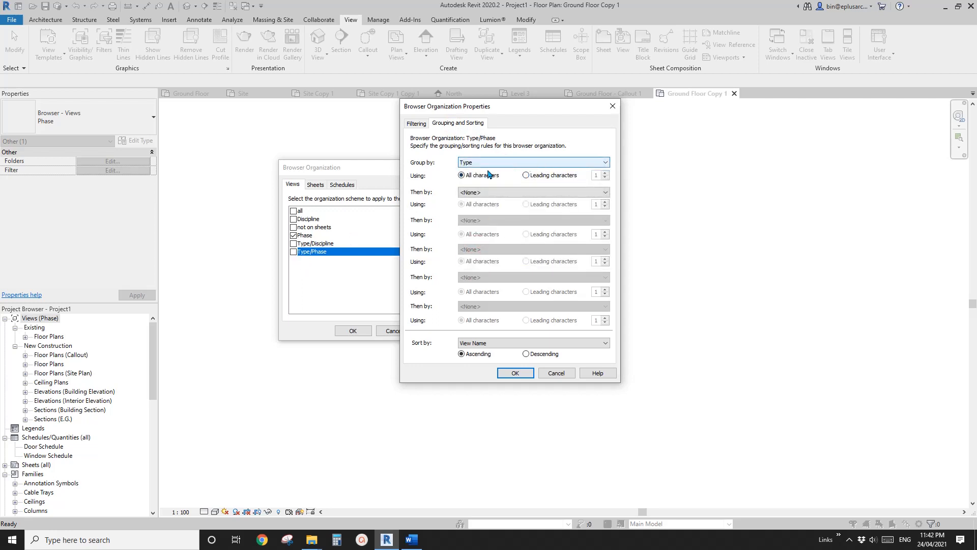
left_click(502, 191)
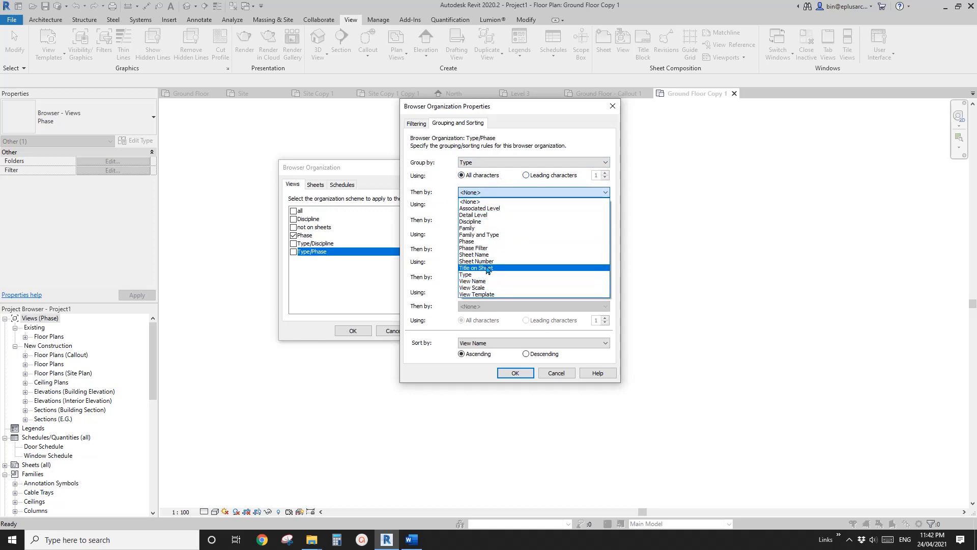
left_click(477, 242)
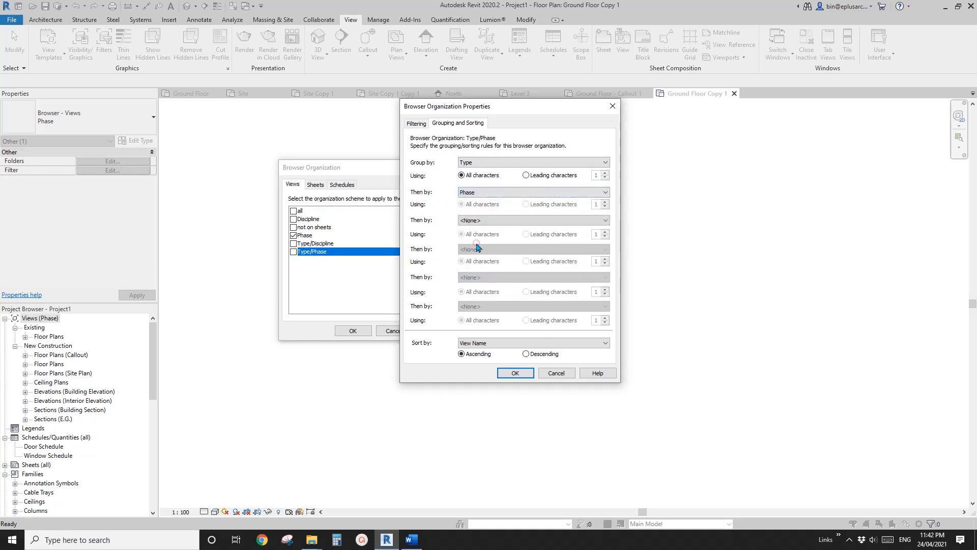
Confirm the grouping rules and apply the Type/Phase organization scheme to the views
left_click(515, 373)
left_click(293, 252)
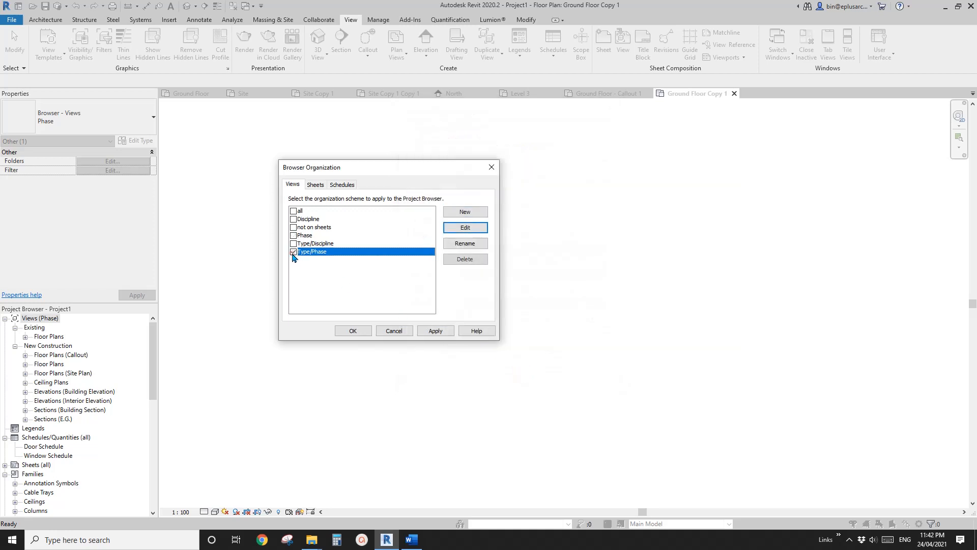
left_click(353, 331)
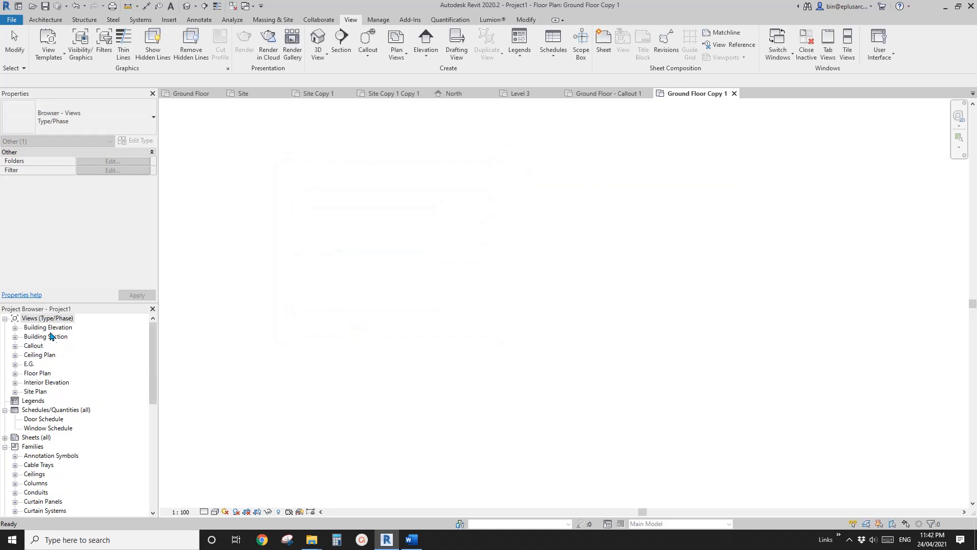
Examine the phase subgroups of the Building Elevation type by expanding and collapsing it
left_click(30, 328)
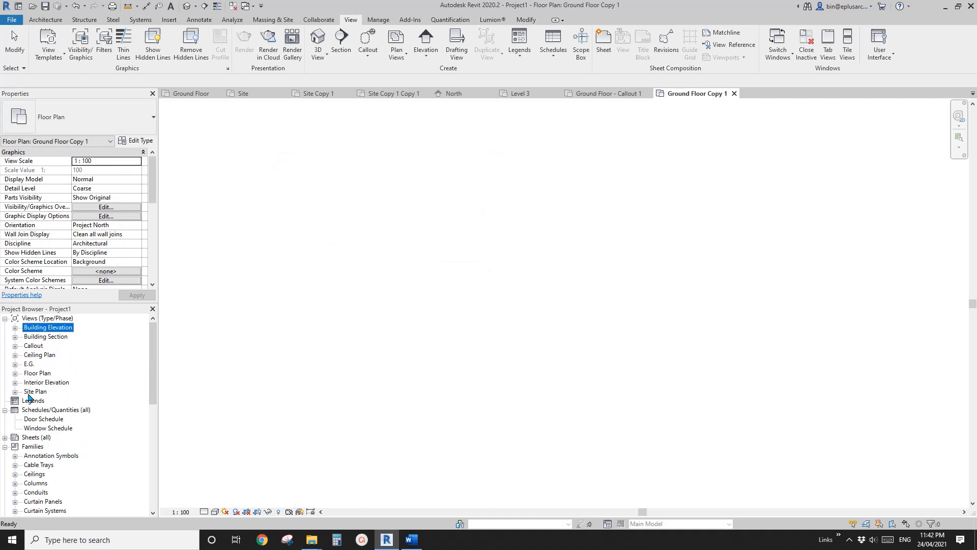
left_click(15, 327)
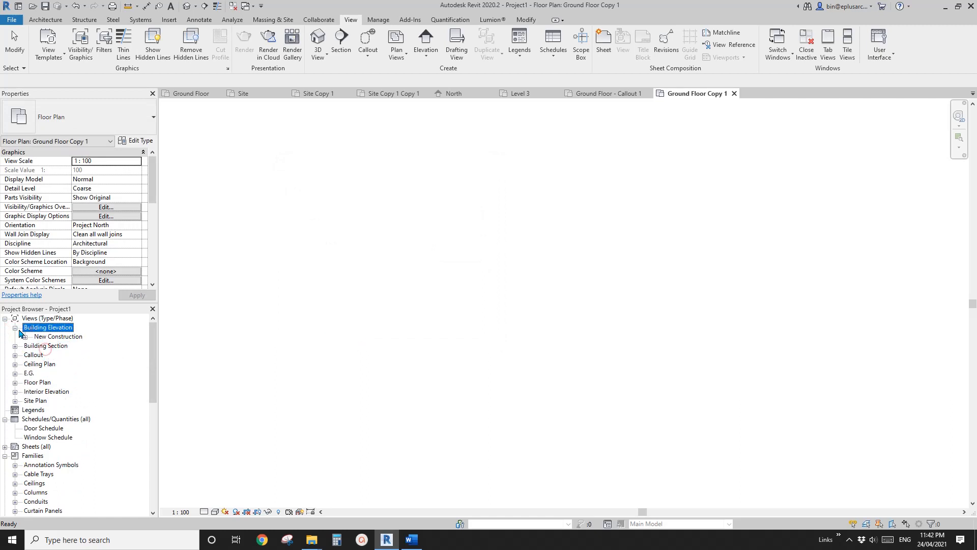
left_click(15, 328)
left_click(15, 329)
left_click(15, 328)
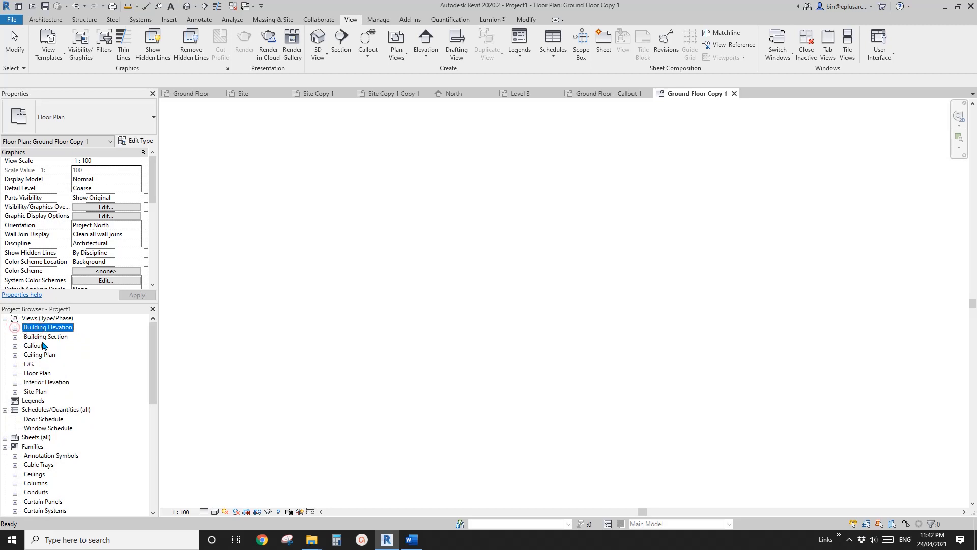
Examine how the Floor Plan type sorts its views under the Existing and New Construction phases
left_click(37, 374)
left_click(15, 374)
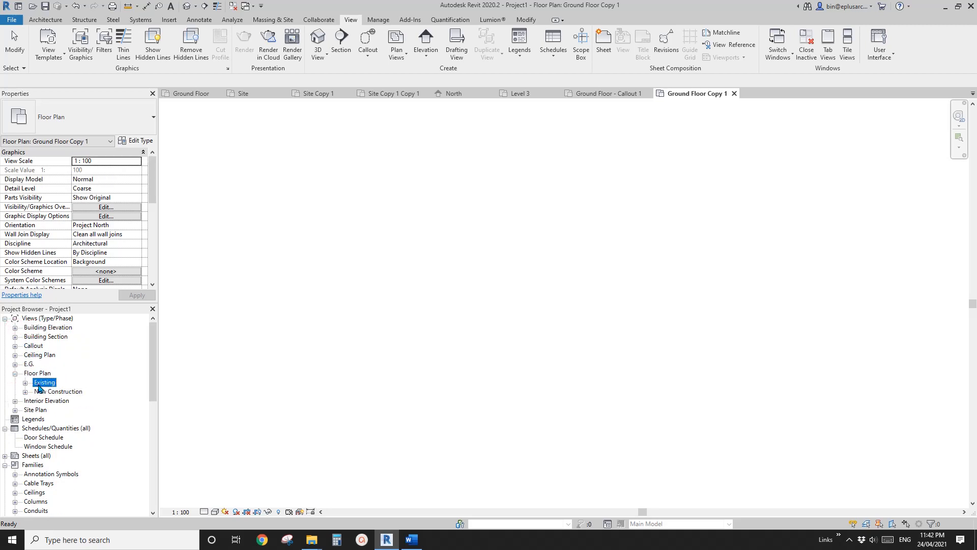
left_click(25, 382)
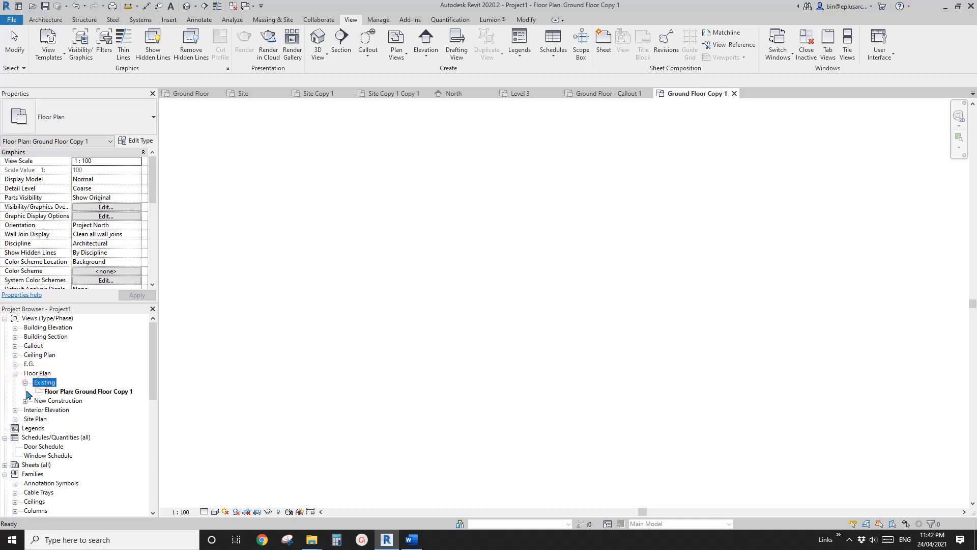
left_click(25, 382)
left_click(34, 392)
left_click(36, 382)
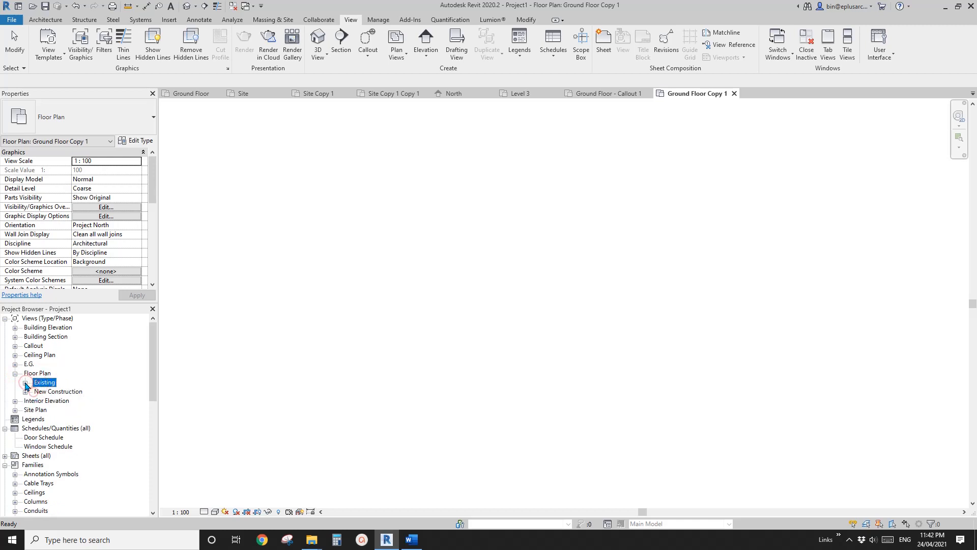
left_click(25, 382)
left_click(25, 382)
left_click(34, 392)
left_click(25, 391)
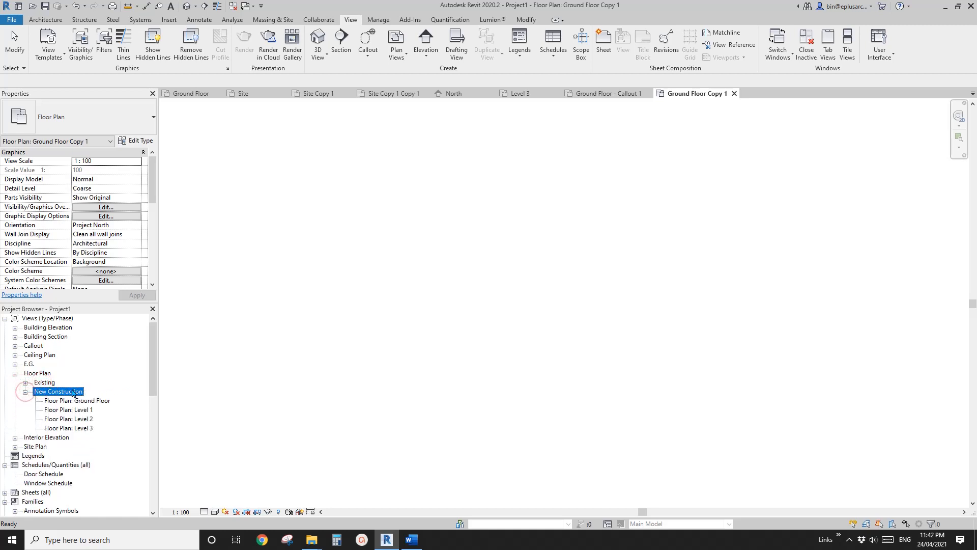
left_click(25, 392)
left_click(25, 383)
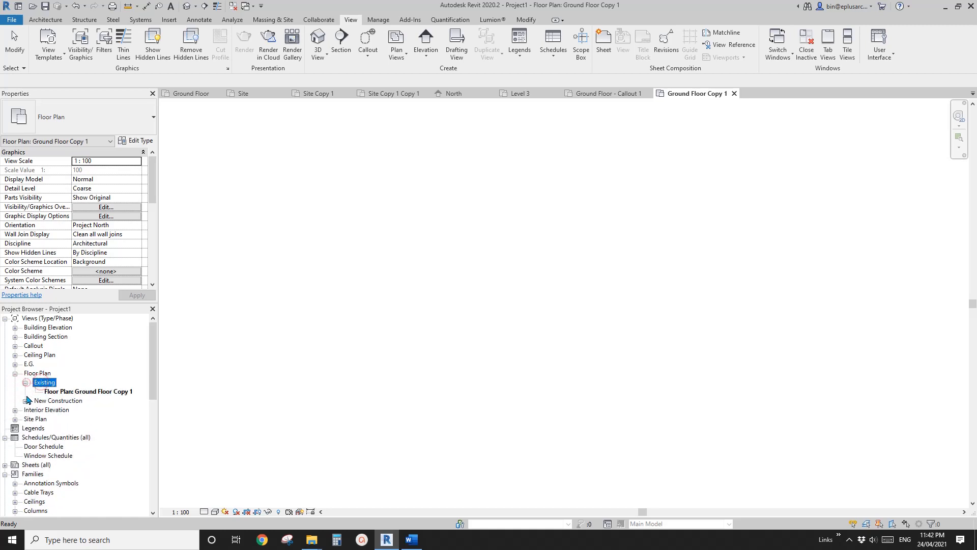
left_click(25, 401)
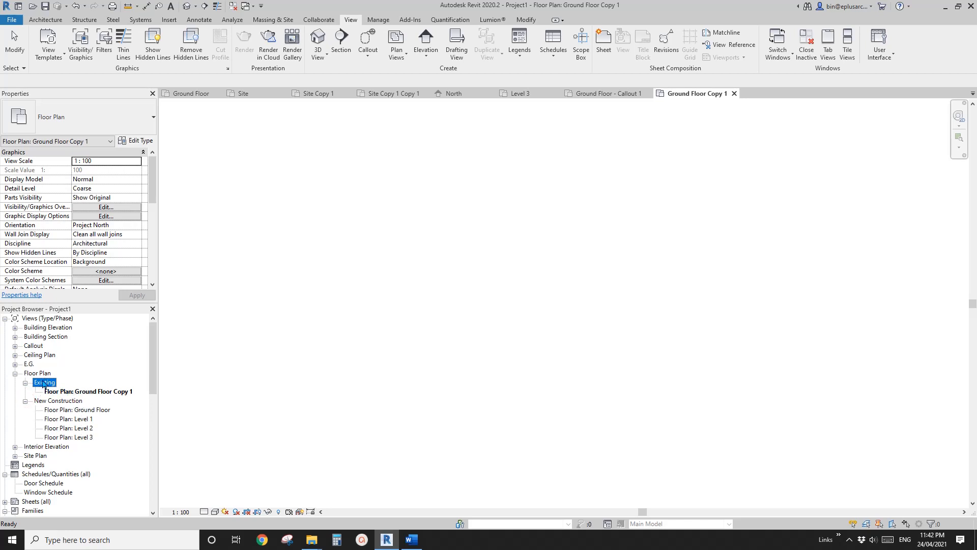
left_click(34, 375)
left_click(25, 383)
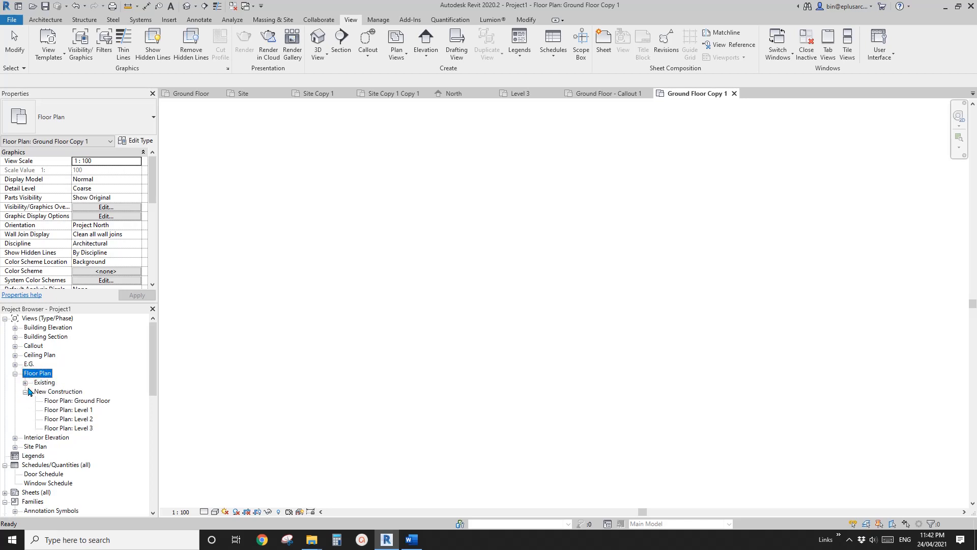
left_click(25, 392)
left_click(25, 392)
left_click(25, 383)
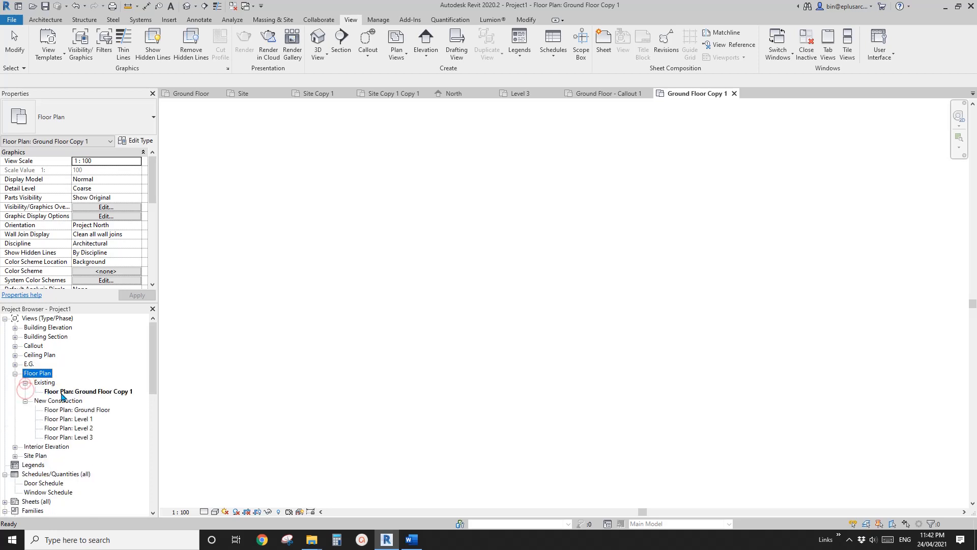
Set the Ground Floor Copy 1 plan's phase to New Construction and its phase filter to Show Previous + Demo
left_click(50, 392)
left_click(151, 265)
scroll(128, 269, "down", 3)
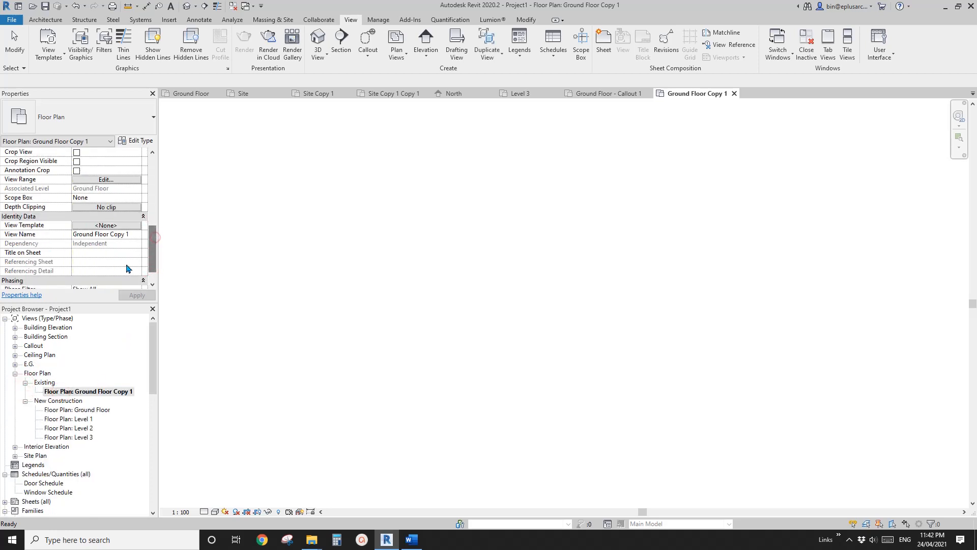
left_click(137, 270)
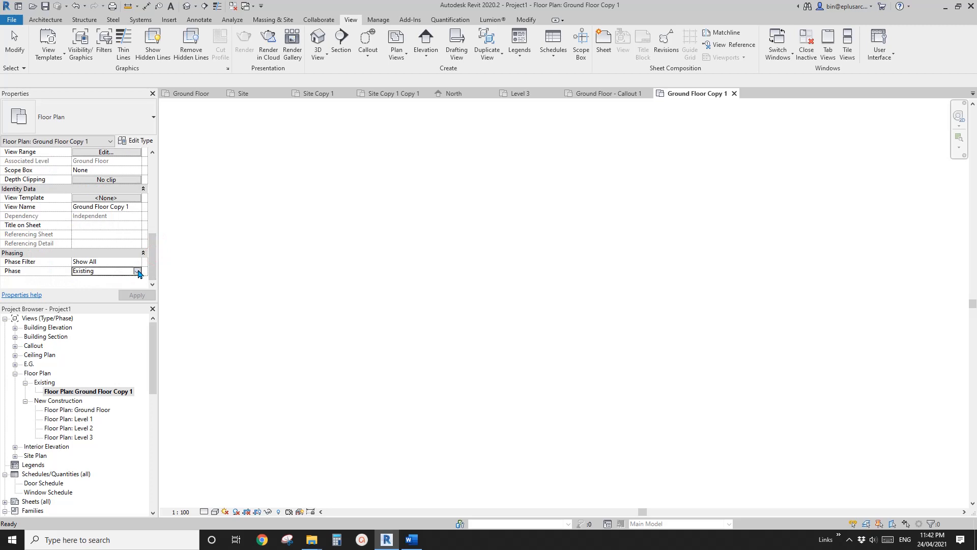
left_click(119, 271)
left_click(137, 271)
left_click(97, 288)
left_click(137, 261)
scroll(121, 302, "down", 1)
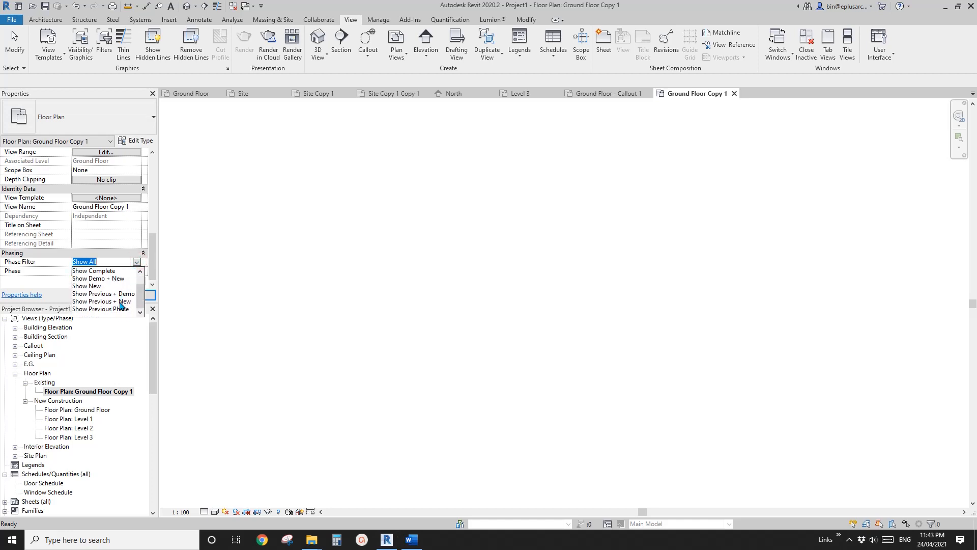
left_click(120, 300)
left_click(137, 295)
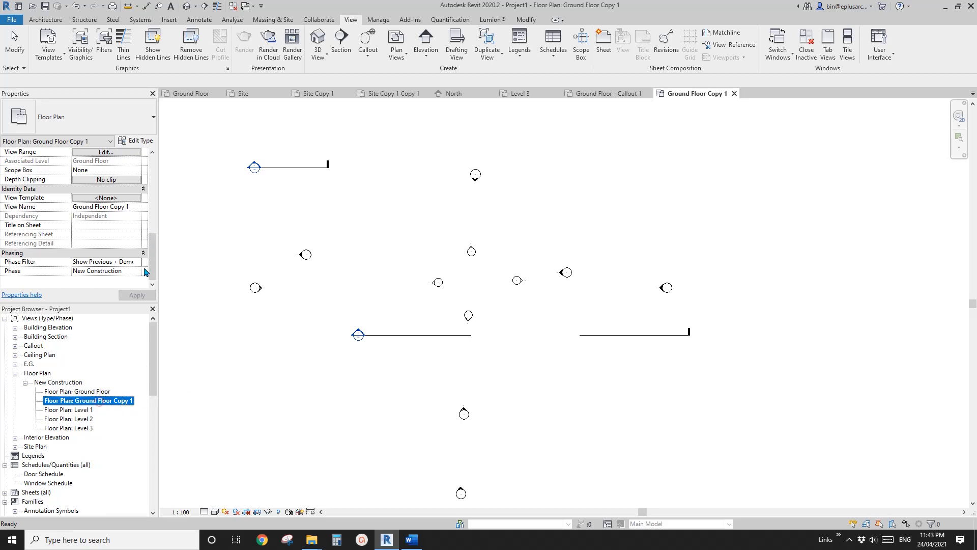
Set the Ground Floor Copy 1 plan's phase to Existing and its phase filter to Show Complete
left_click(144, 271)
left_click(86, 281)
left_click(138, 263)
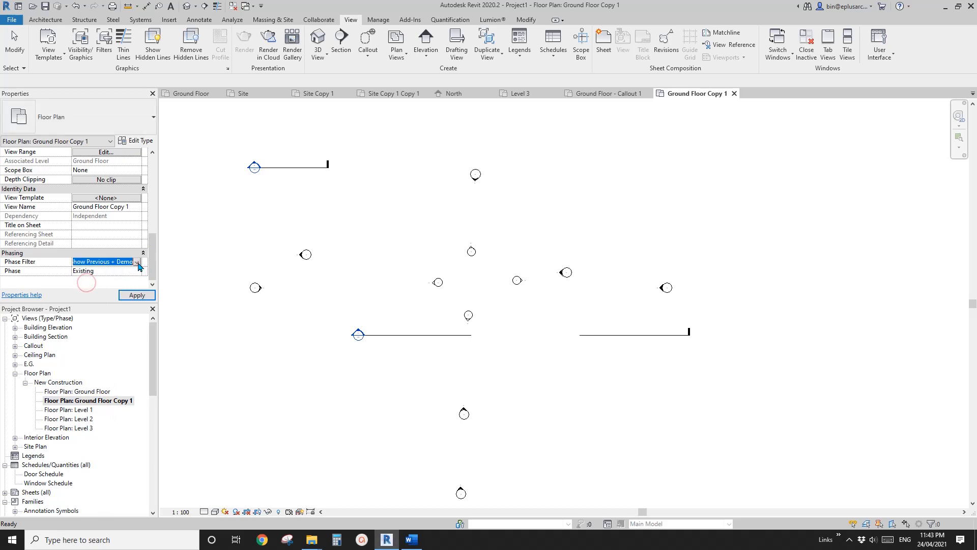
left_click(138, 263)
left_click(98, 286)
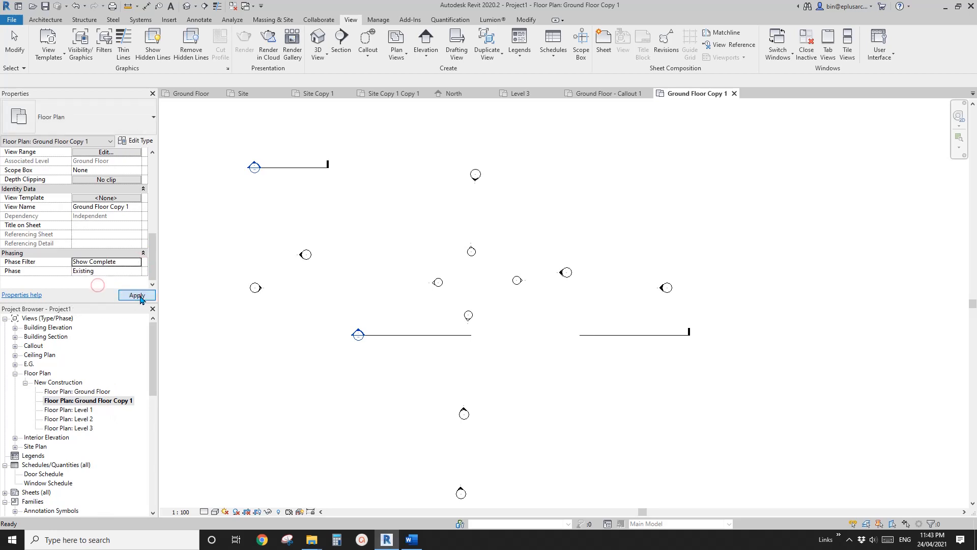
left_click(136, 295)
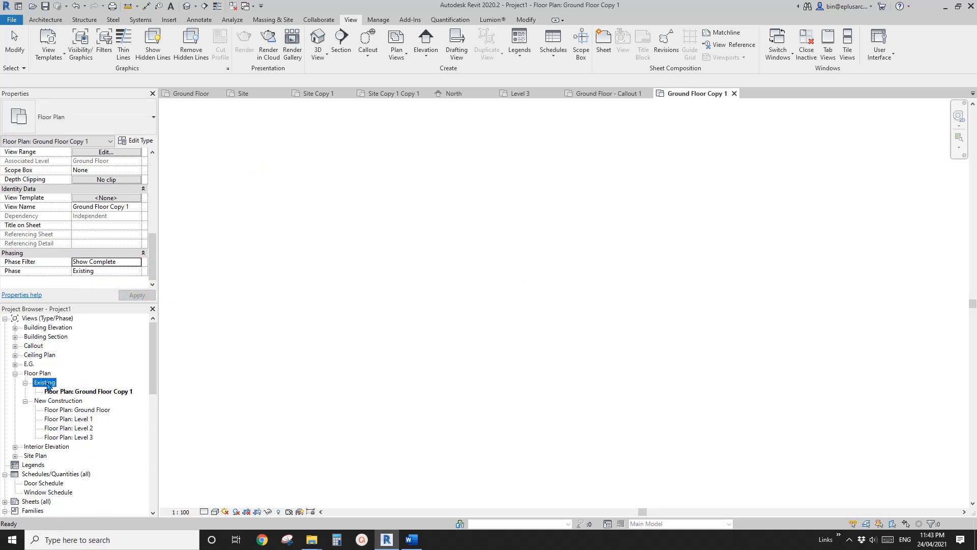
Check the Ground Floor Copy 1 plan's place under Existing and collapse the Floor Plan type with its phase groups
left_click(77, 401)
left_click(78, 391)
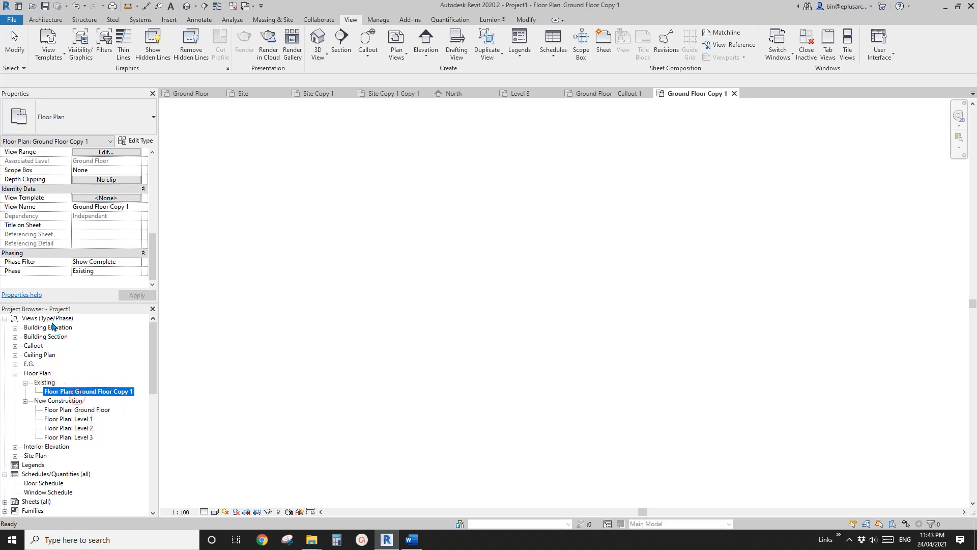
left_click(25, 401)
left_click(25, 382)
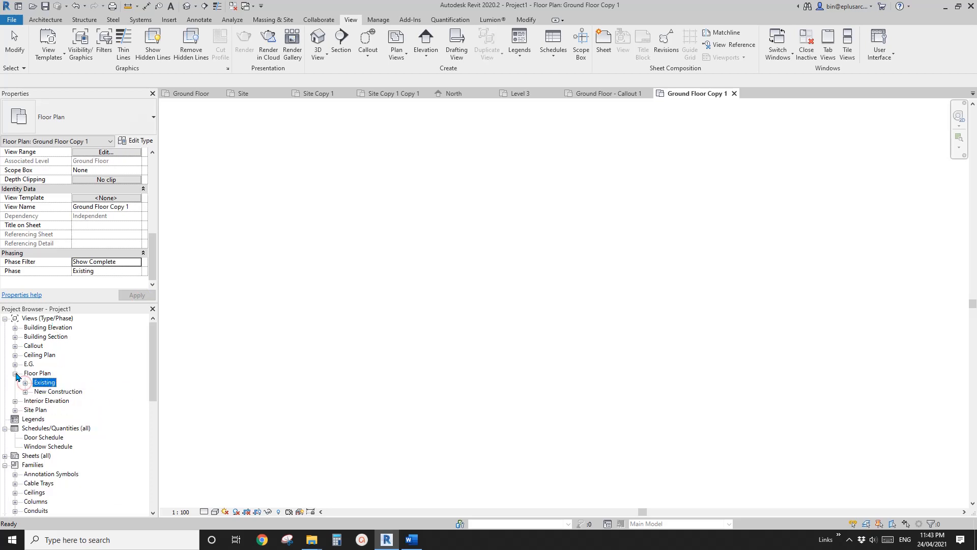
left_click(14, 373)
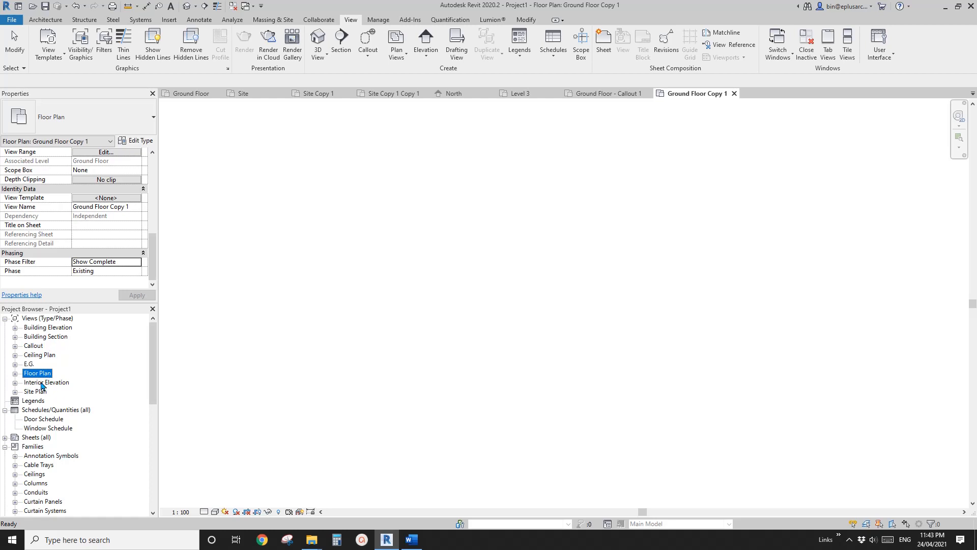
Examine the views in the Site Plan type's New Construction group and check which commands the Site Plan heading offers
left_click(15, 392)
left_click(15, 393)
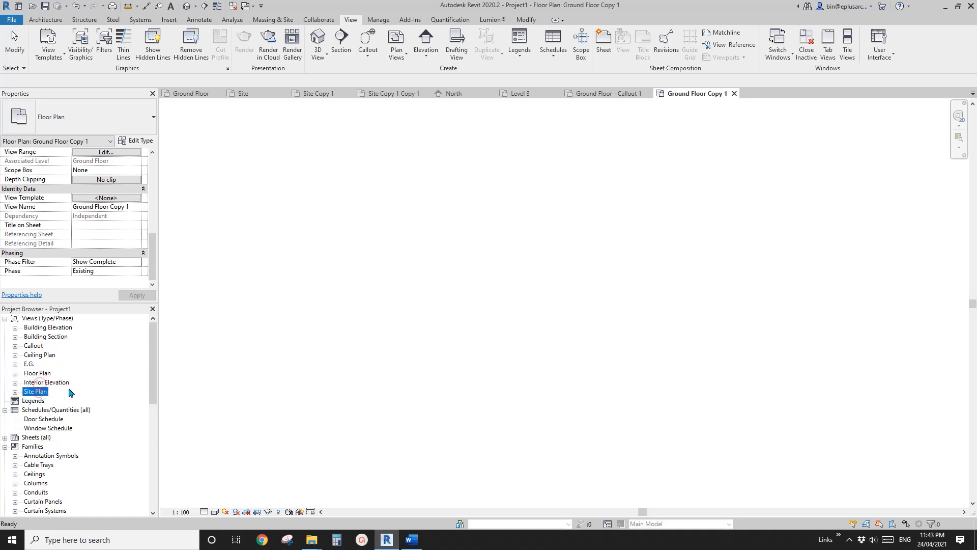
right_click(42, 392)
key("Escape")
left_click(14, 391)
left_click(56, 400)
left_click(25, 400)
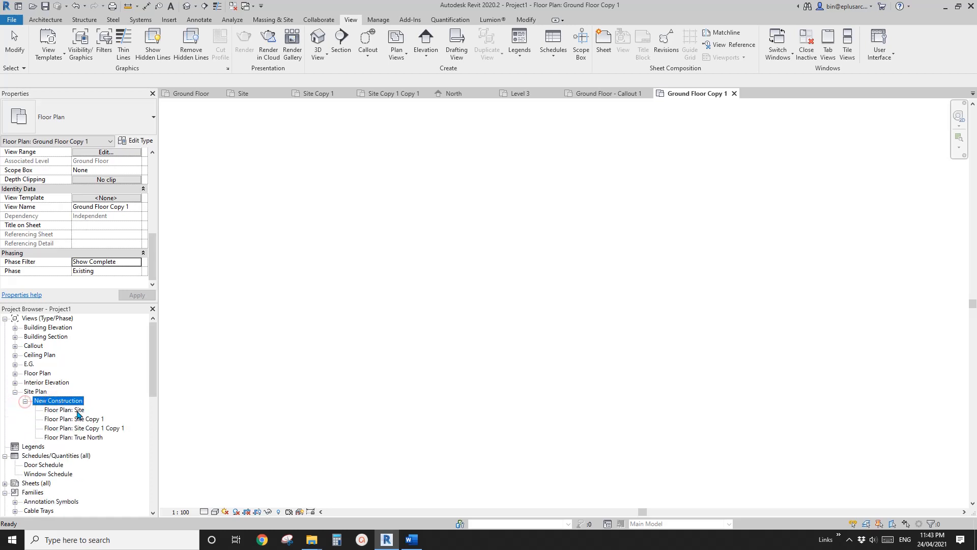
left_click(37, 393)
right_click(36, 393)
key("Escape")
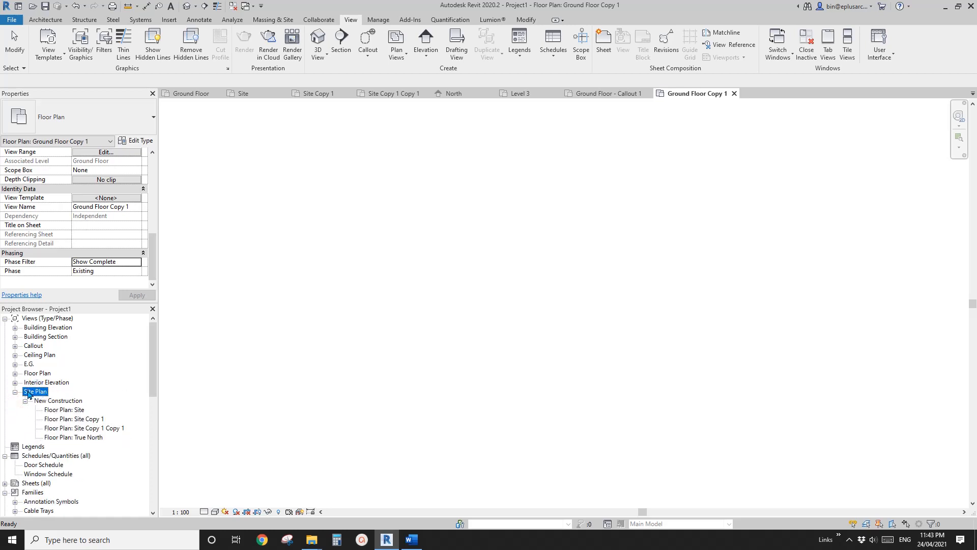
right_click(36, 393)
key("Escape")
Rename the view type of the Site floor plan as 10 Site Plan
left_click(72, 412)
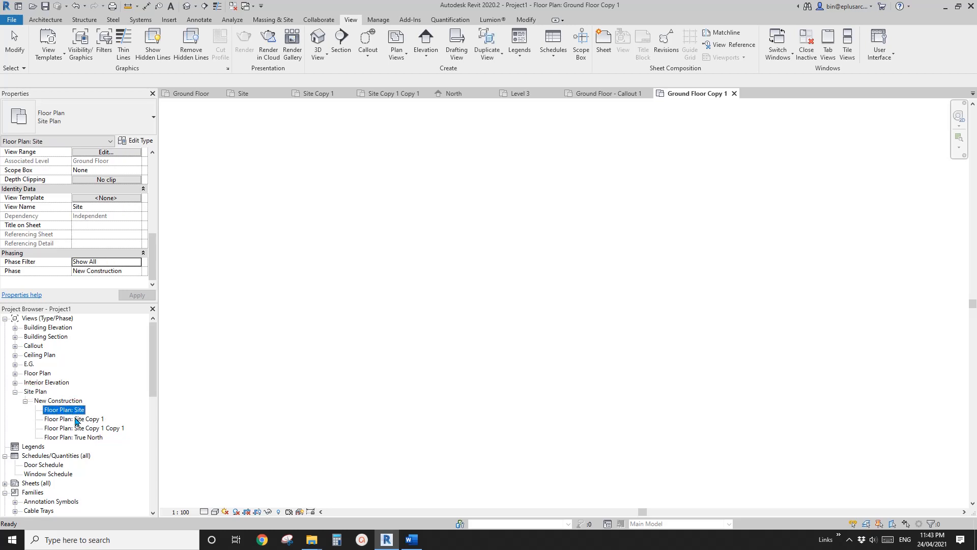
left_click(76, 419)
left_click(74, 411)
left_click(75, 420)
left_click(77, 420)
left_click(70, 411)
left_click(58, 116)
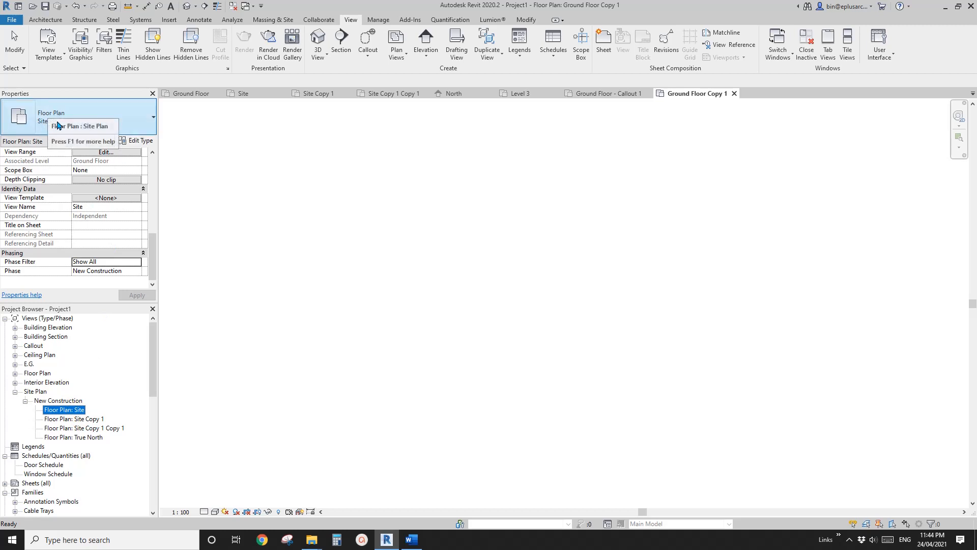
left_click(121, 143)
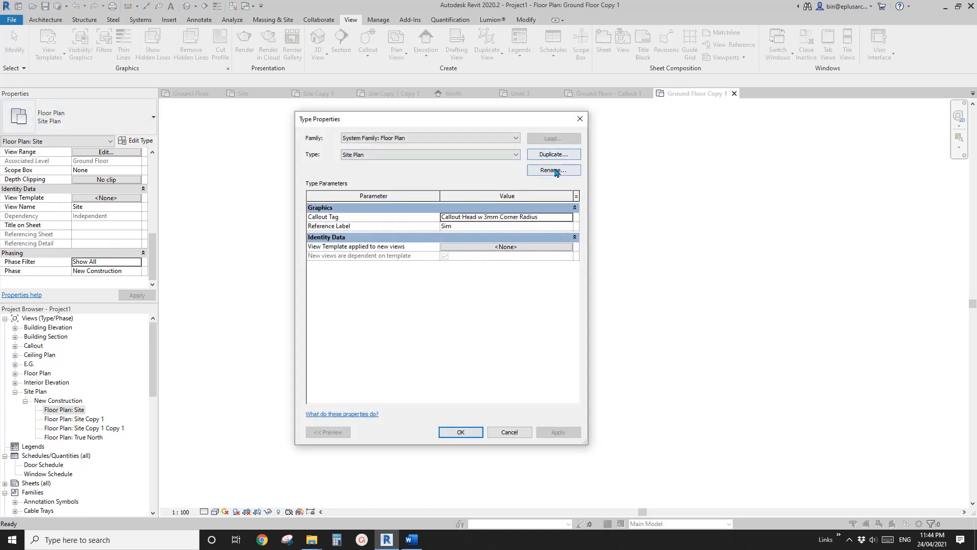
left_click(553, 170)
left_click(583, 255)
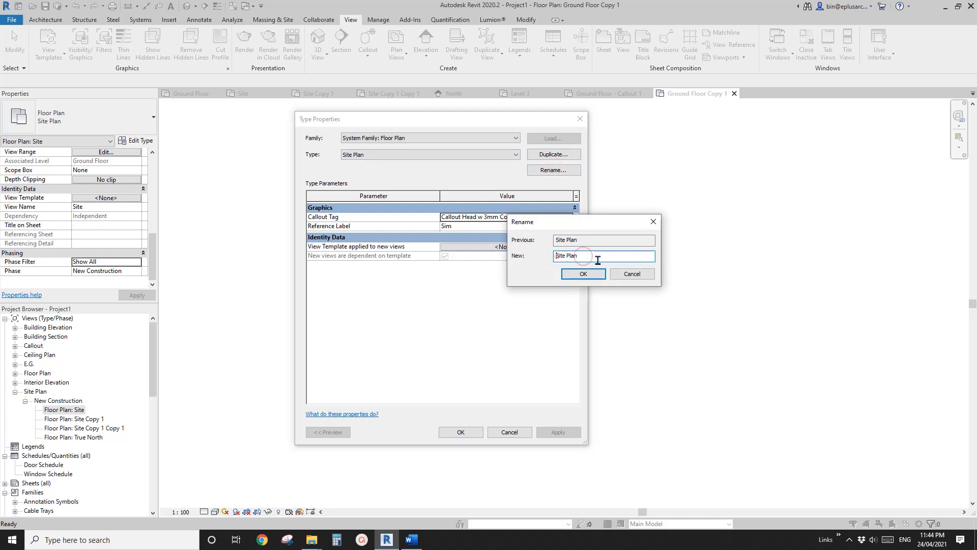
left_click(557, 255)
key("BackSpace")
key("BackSpace")
left_click(580, 274)
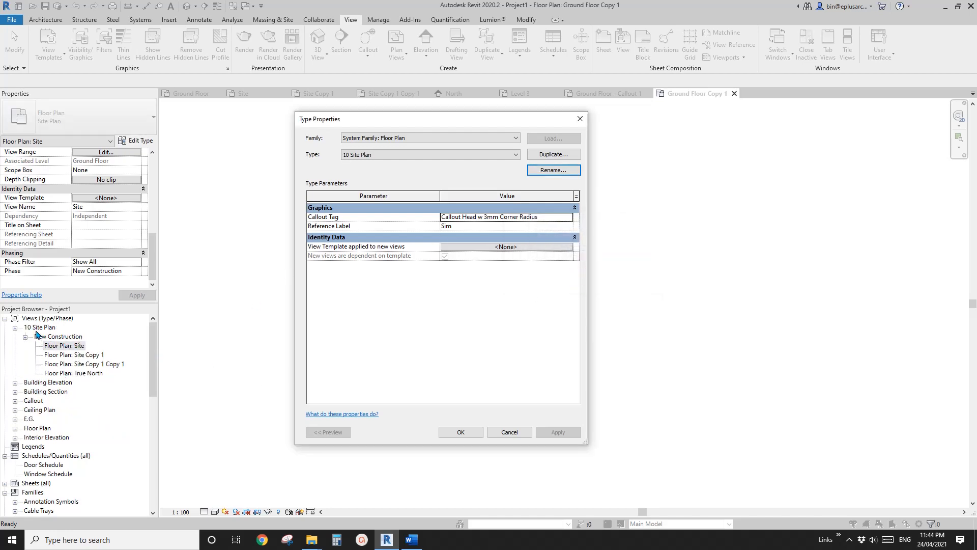
left_click(460, 432)
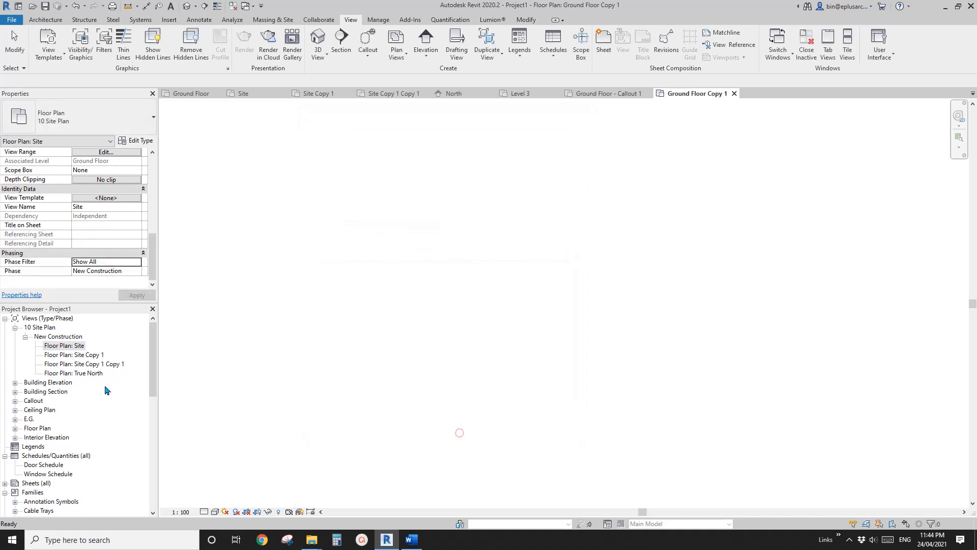
Rename the view type of the Ground Floor Copy 1 plan as 20 Floor Plan and collapse the site and floor plan groups
left_click(47, 430)
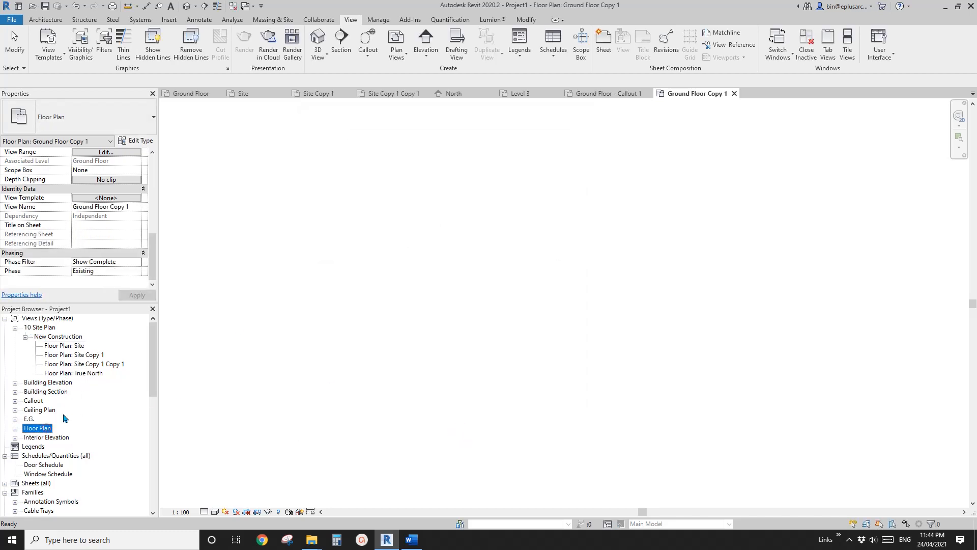
left_click(15, 428)
left_click(37, 439)
left_click(25, 438)
left_click(76, 447)
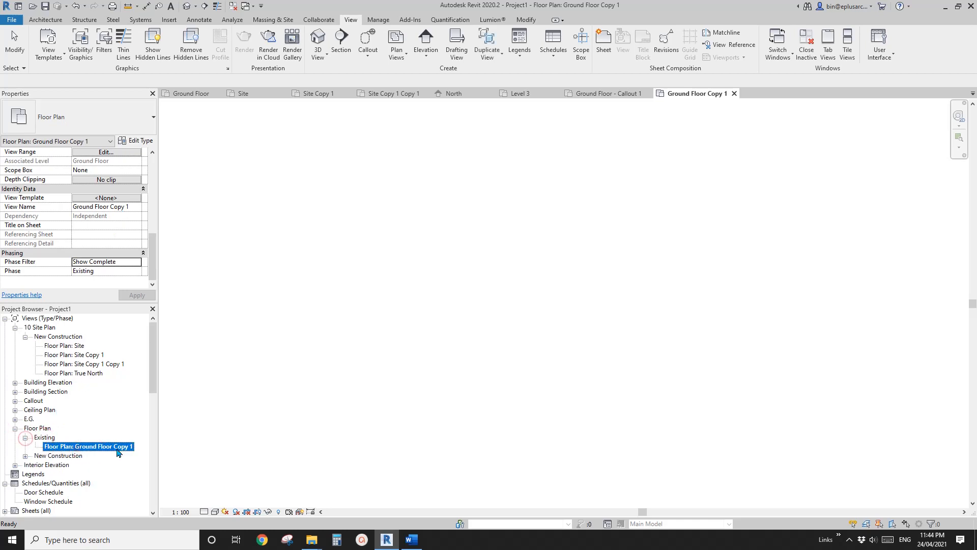
left_click(135, 140)
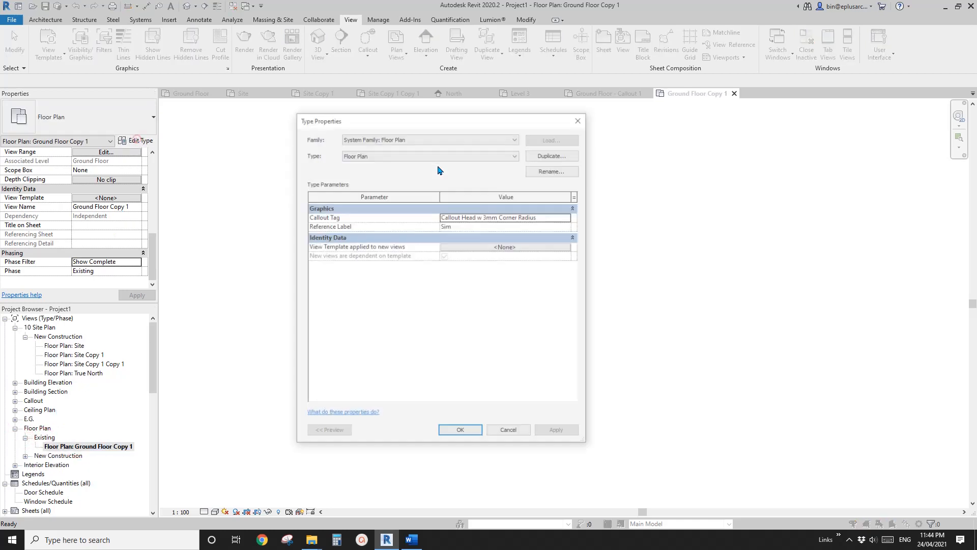
left_click(554, 170)
key("Home")
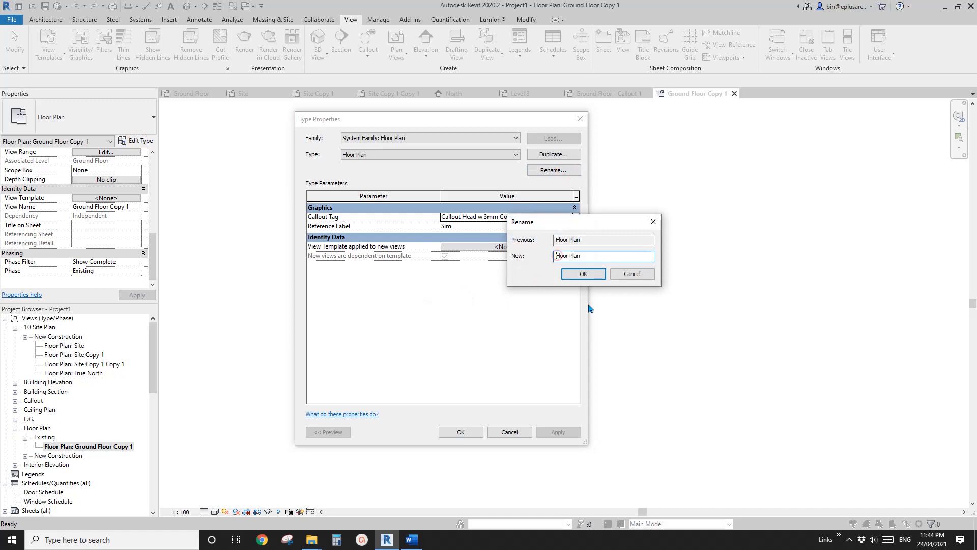
type("20")
left_click(590, 277)
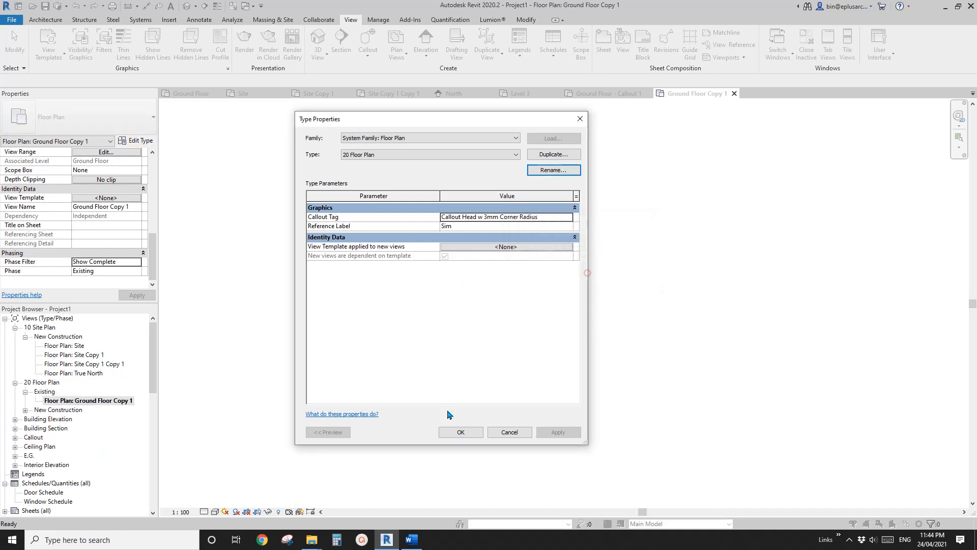
left_click(451, 430)
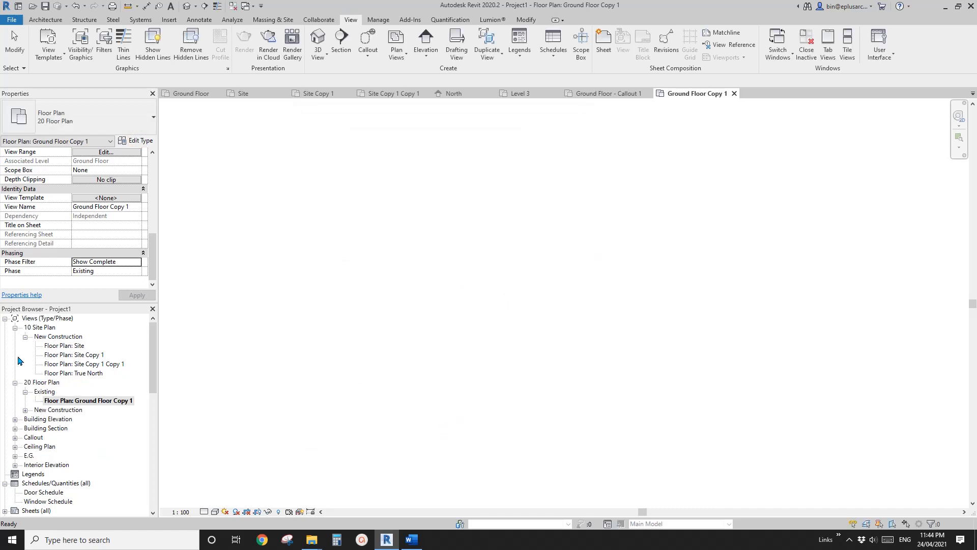
left_click(15, 327)
double_click(41, 336)
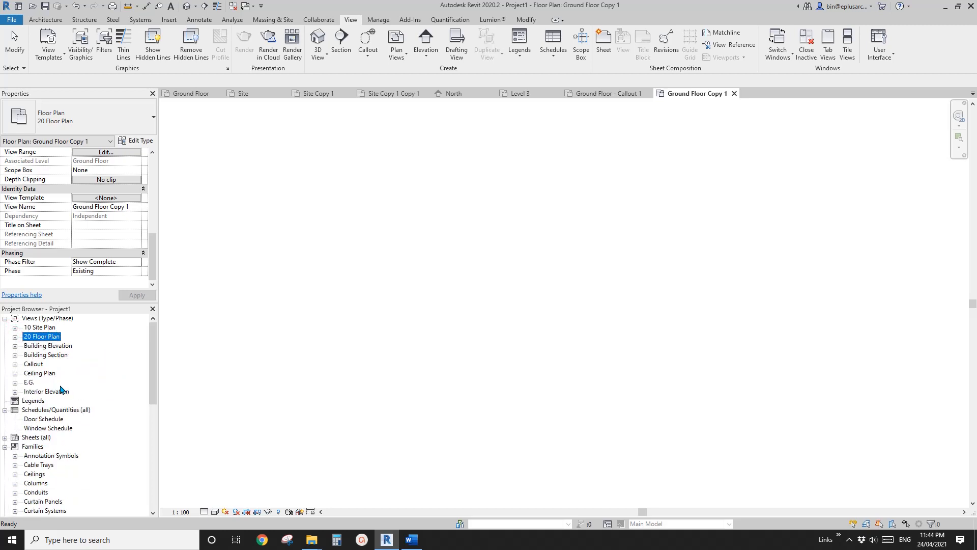
Rename the view type of the Ground Floor reflected ceiling plan as 30 Ceiling Plan and collapse its group
left_click(39, 373)
left_click(15, 373)
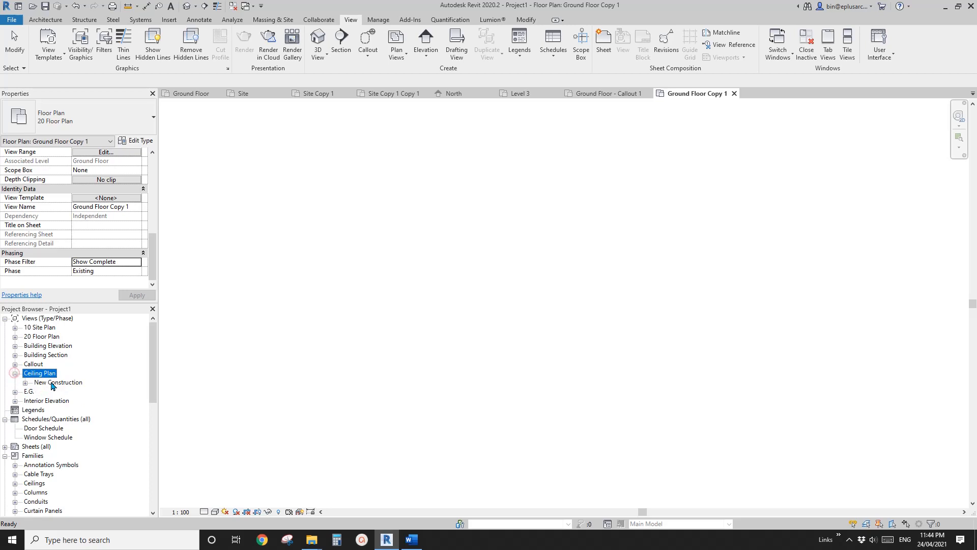
double_click(53, 383)
left_click(92, 391)
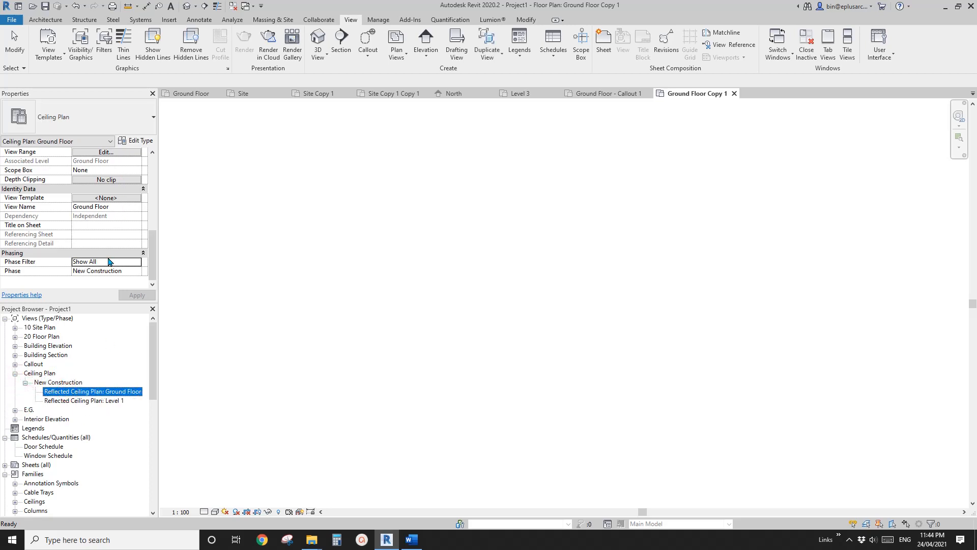
left_click(138, 141)
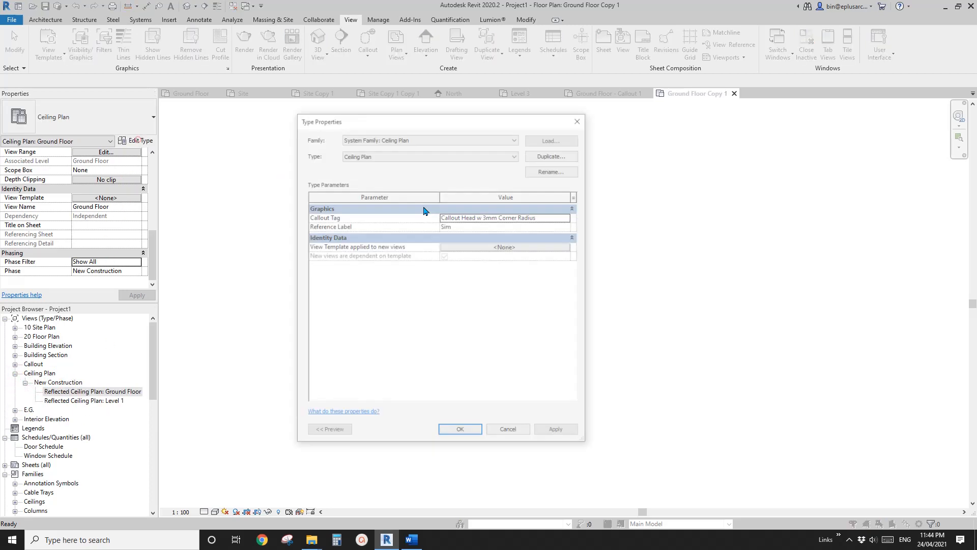
left_click(555, 170)
key("Home")
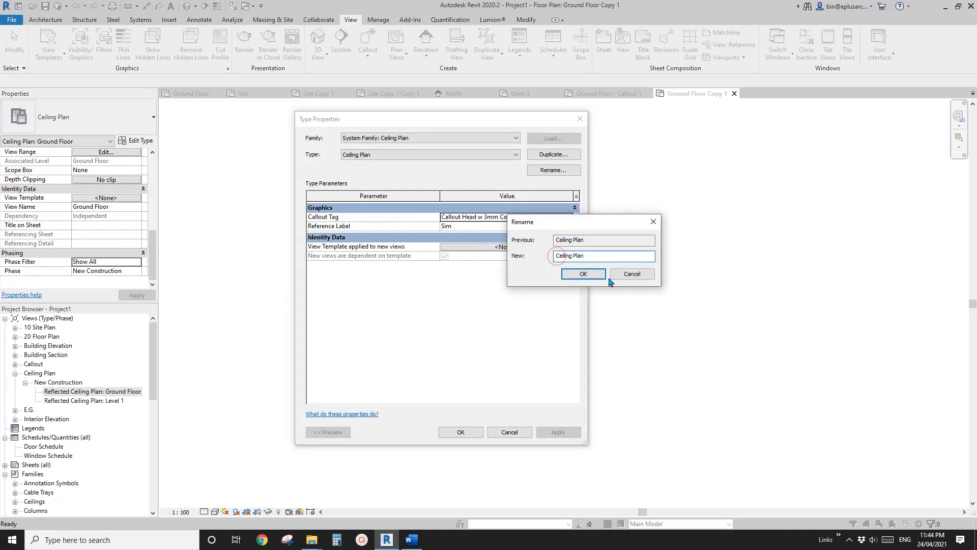
type("30")
left_click(583, 273)
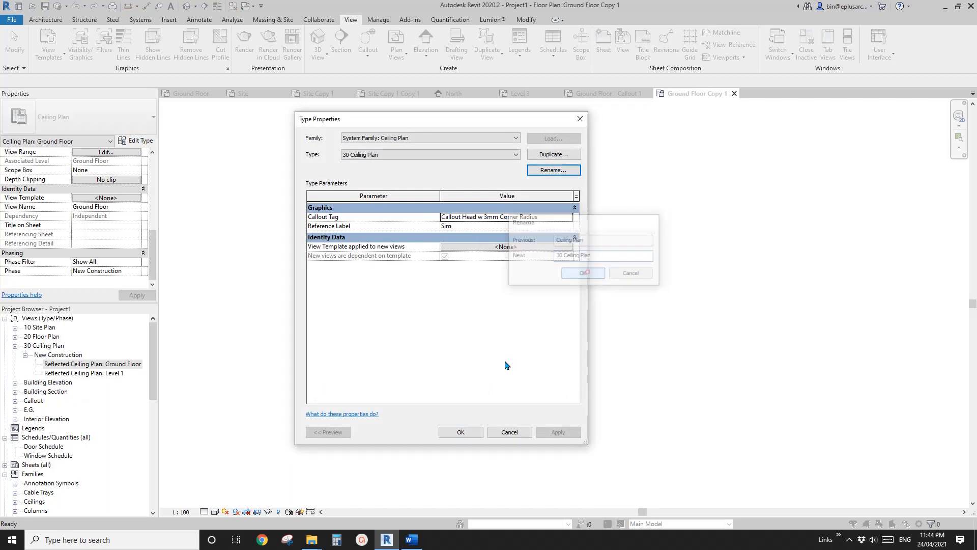
left_click(460, 432)
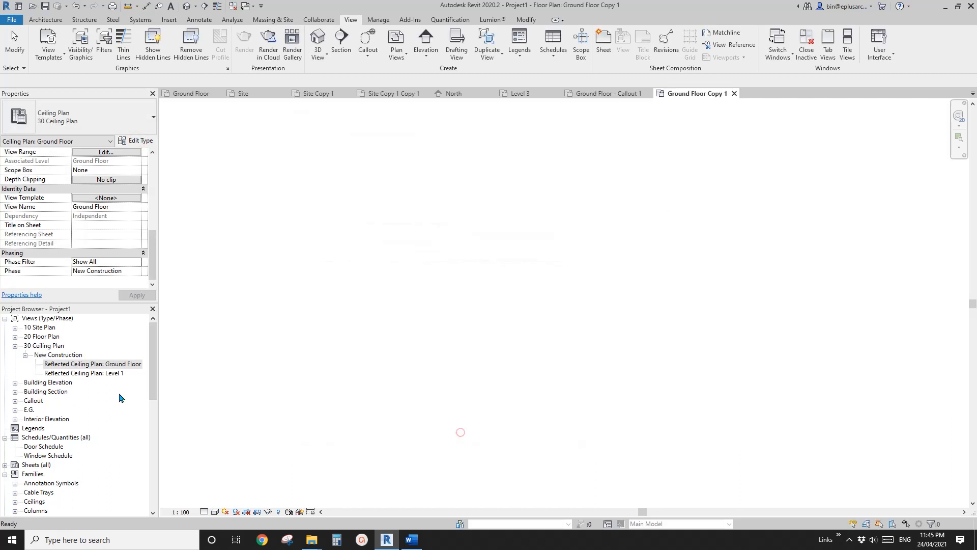
left_click(16, 345)
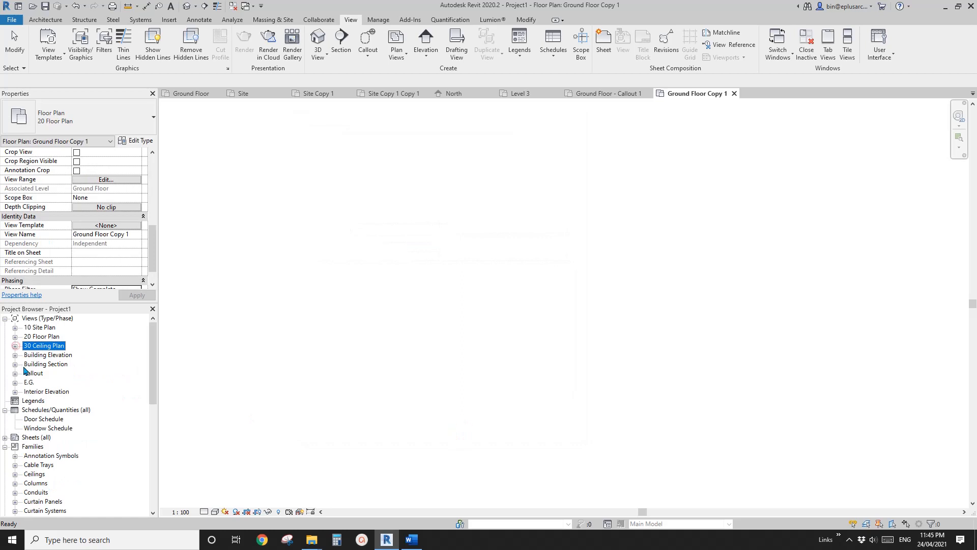
Rename the view type of the East elevation as 40 Building Elevation and collapse its group
left_click(49, 358)
left_click(15, 355)
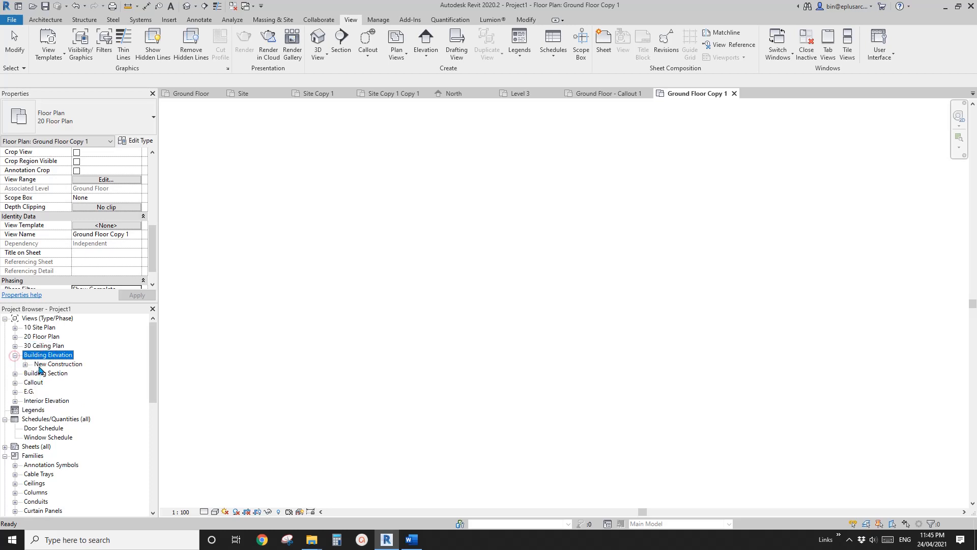
left_click(38, 365)
left_click(25, 364)
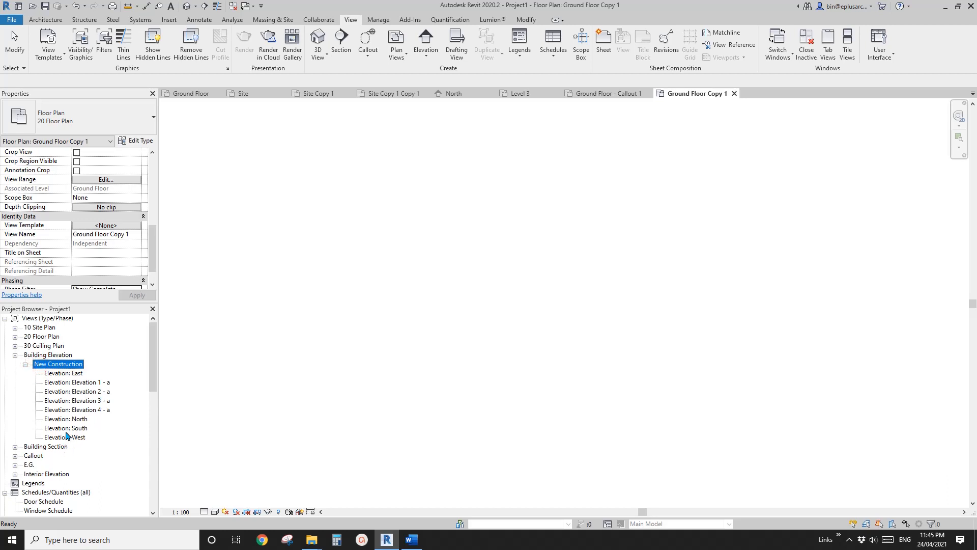
left_click(71, 373)
left_click(135, 141)
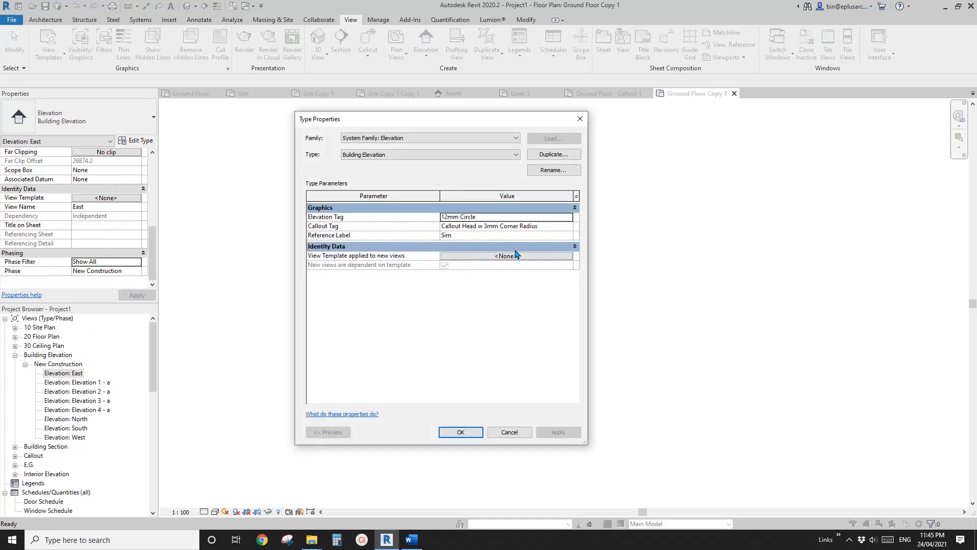
left_click(550, 171)
left_click(556, 256)
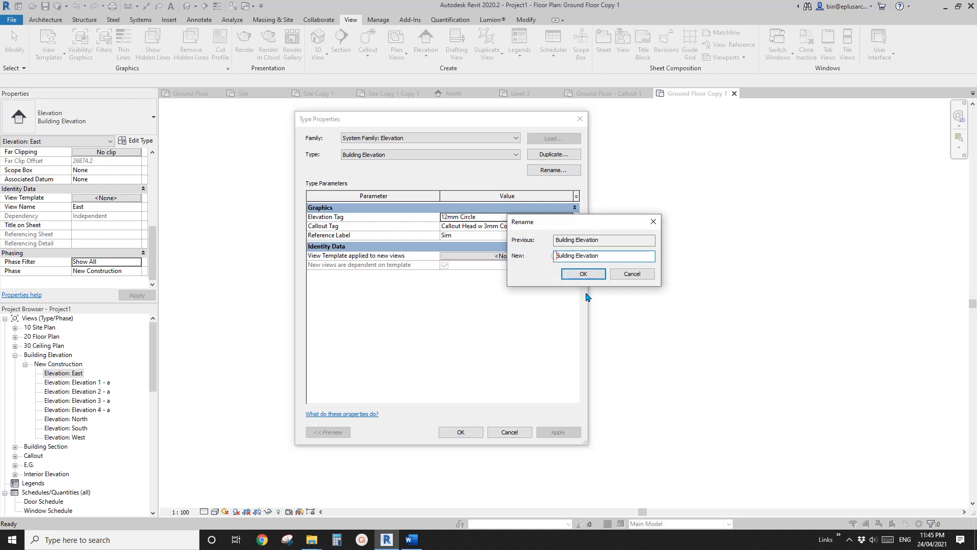
type("40")
left_click(576, 275)
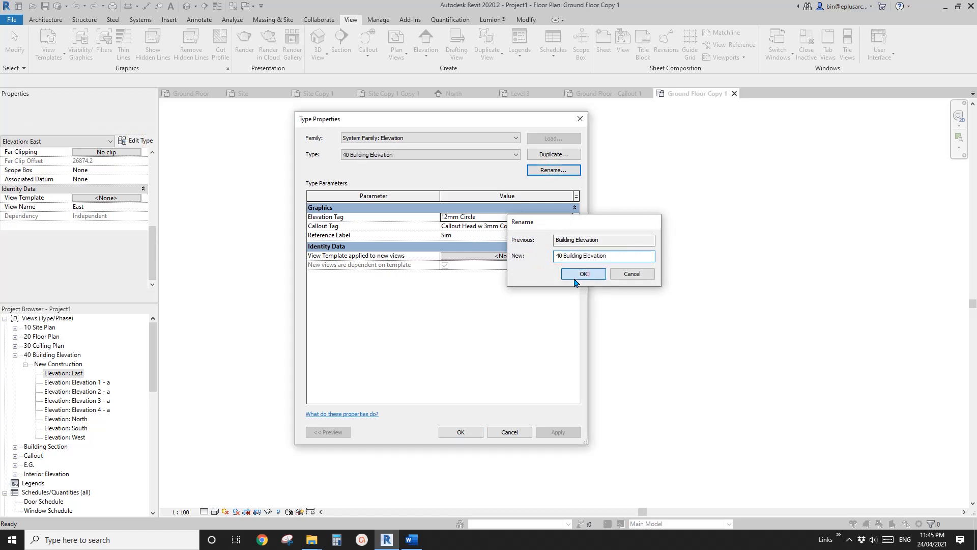
left_click(458, 432)
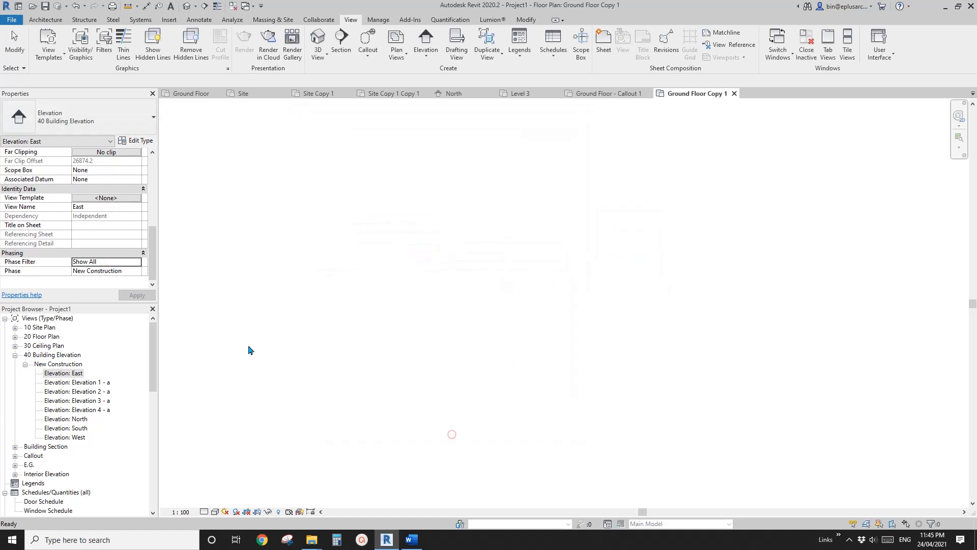
left_click(25, 365)
left_click(15, 355)
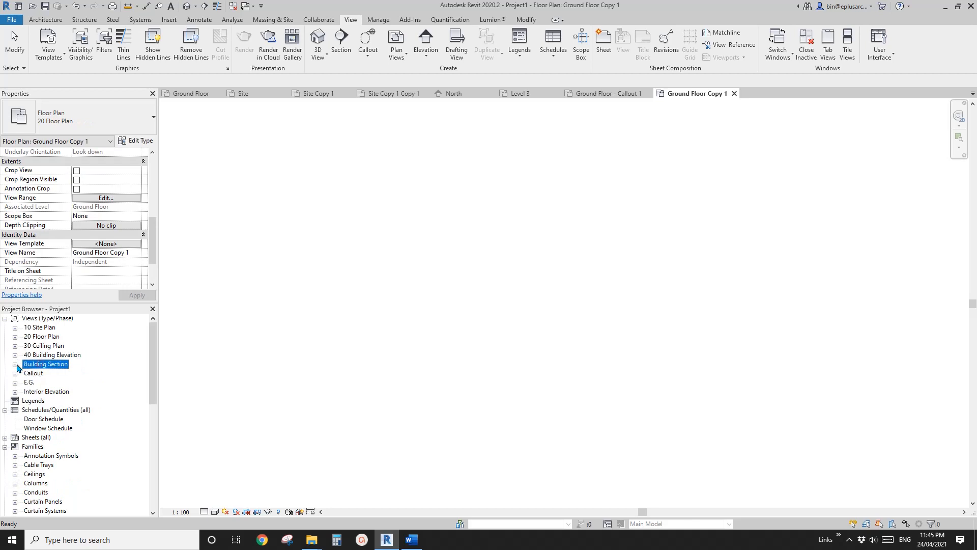
Rename the view type of Section 1 as 50 Building Section and collapse its group
left_click(15, 364)
left_click(57, 373)
left_click(25, 373)
left_click(54, 382)
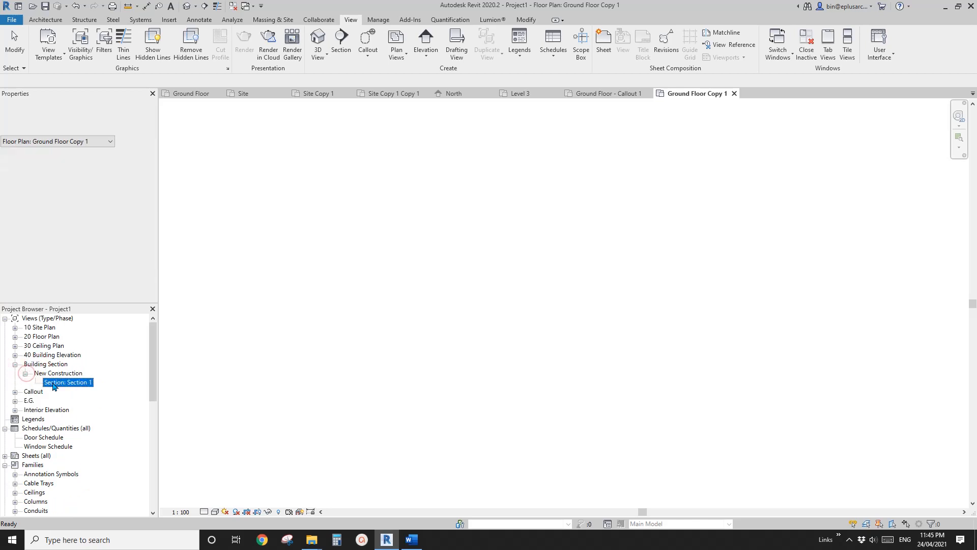
left_click(136, 140)
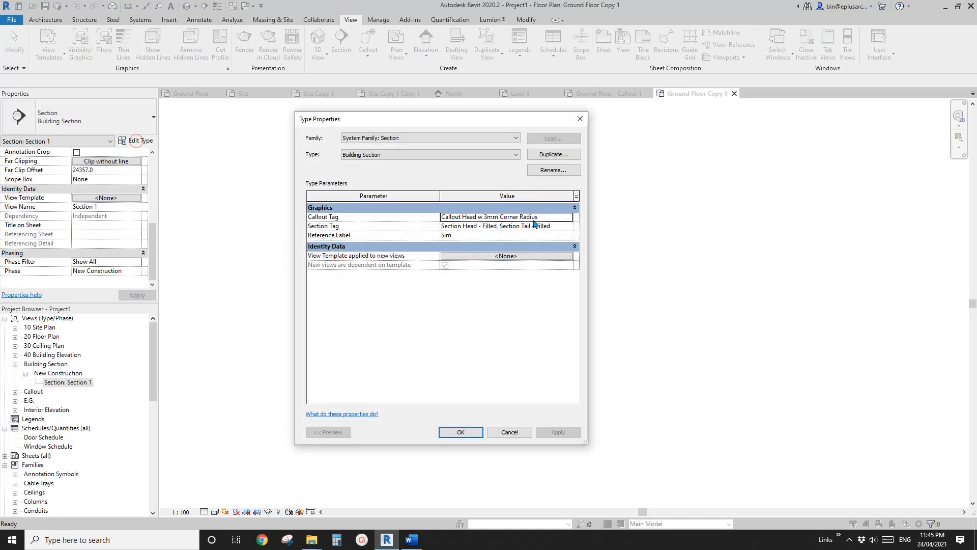
left_click(554, 170)
left_click(555, 255)
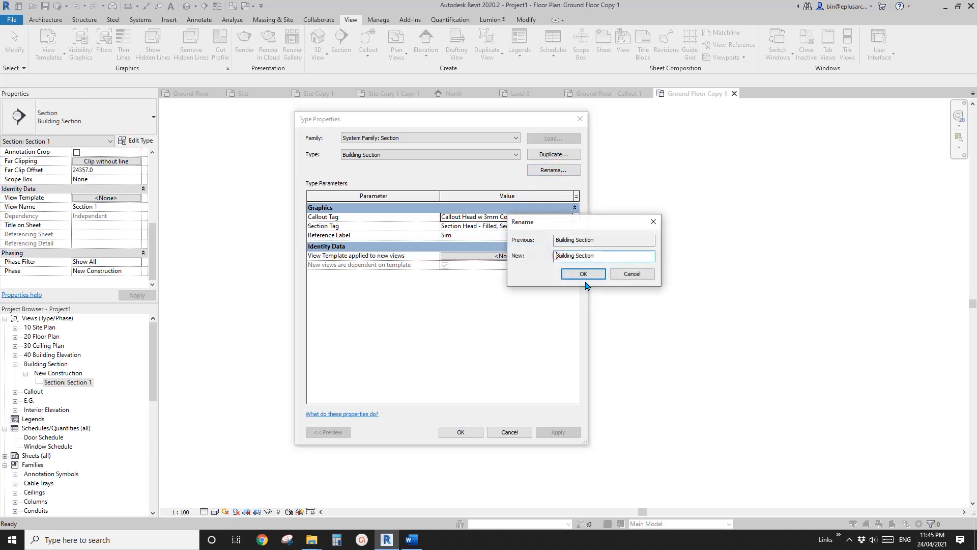
type("50")
left_click(583, 274)
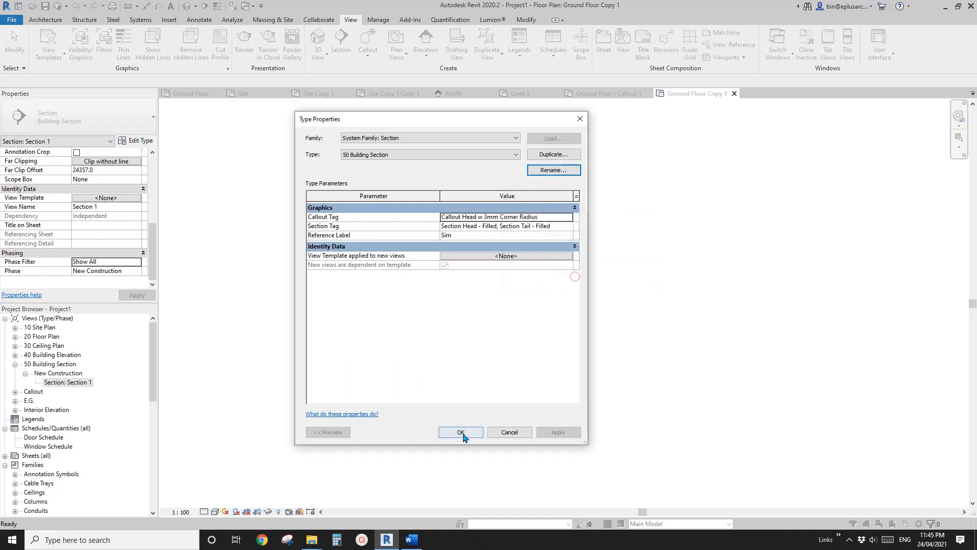
left_click(461, 432)
left_click(14, 364)
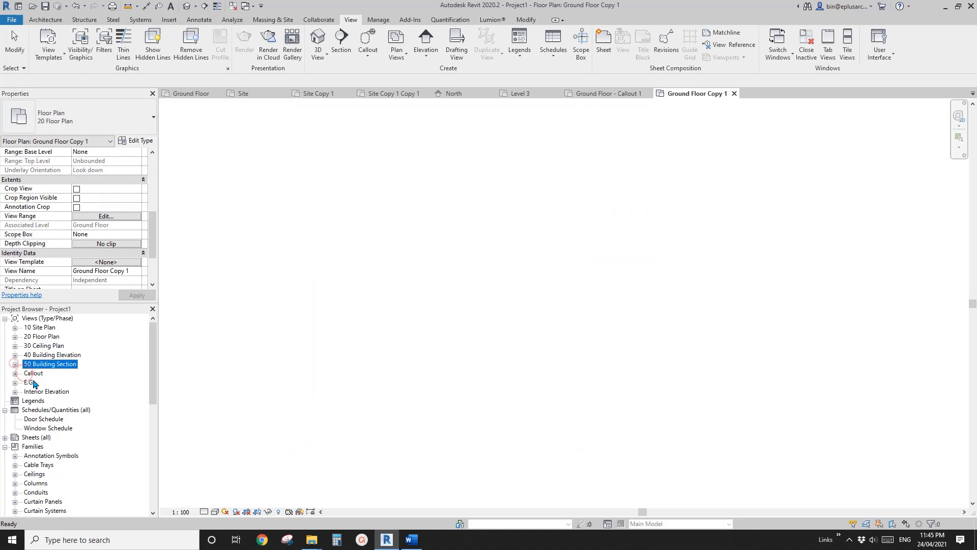
Rename the view type of the Elevation 5 - a interior elevation as 60 Interior Elevation and collapse its group
left_click(36, 391)
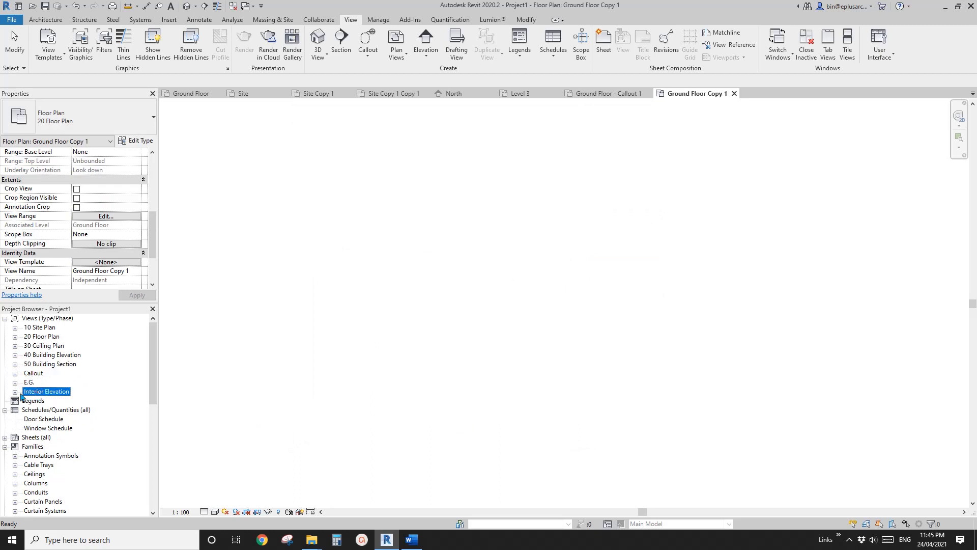
left_click(15, 392)
left_click(43, 400)
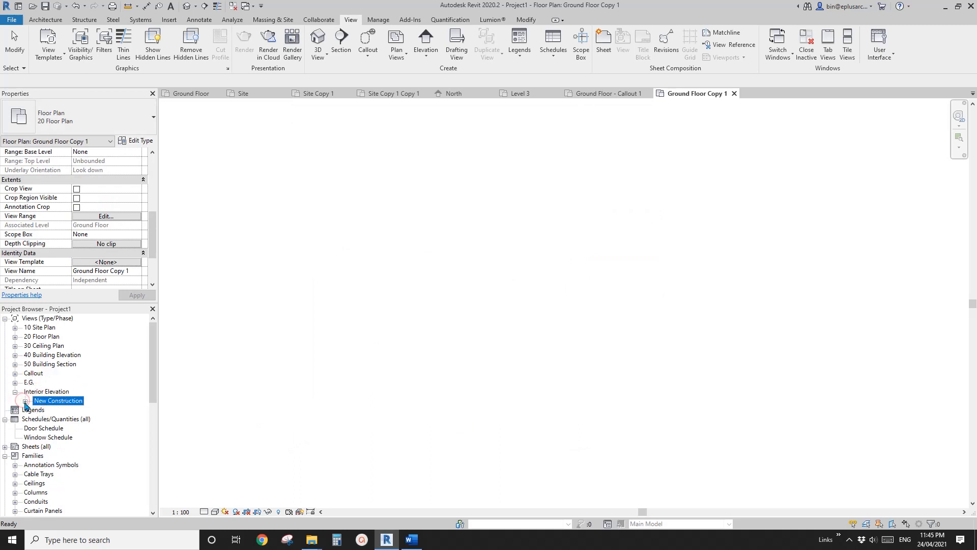
left_click(25, 401)
left_click(51, 410)
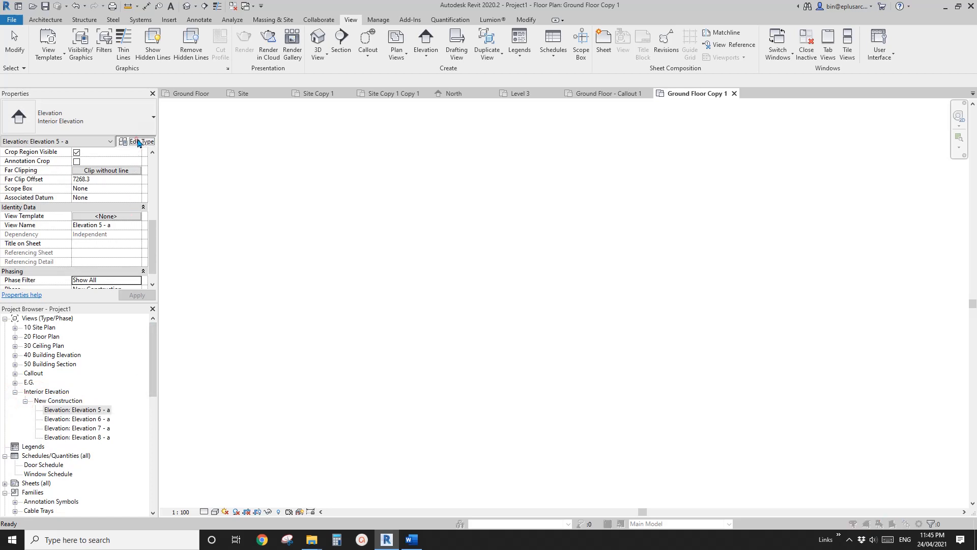
left_click(136, 141)
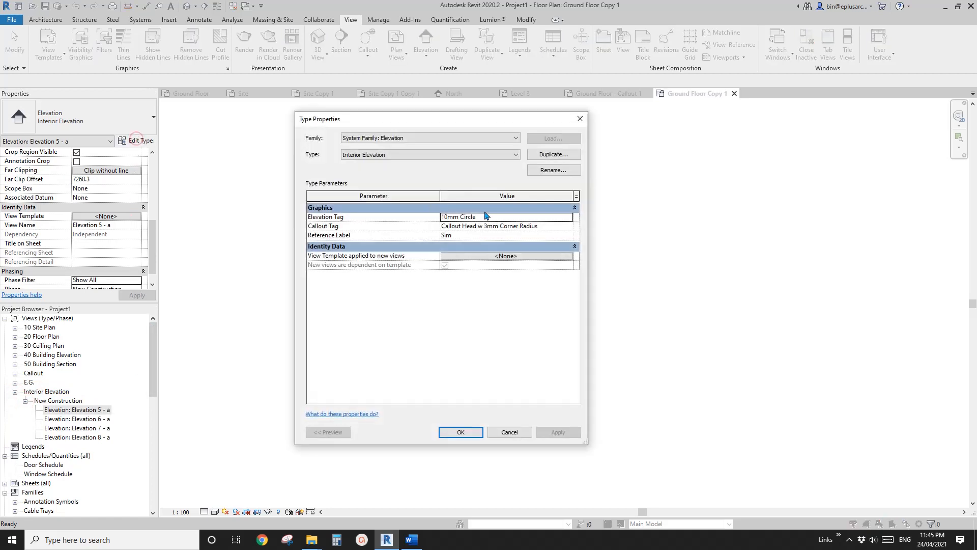
left_click(555, 170)
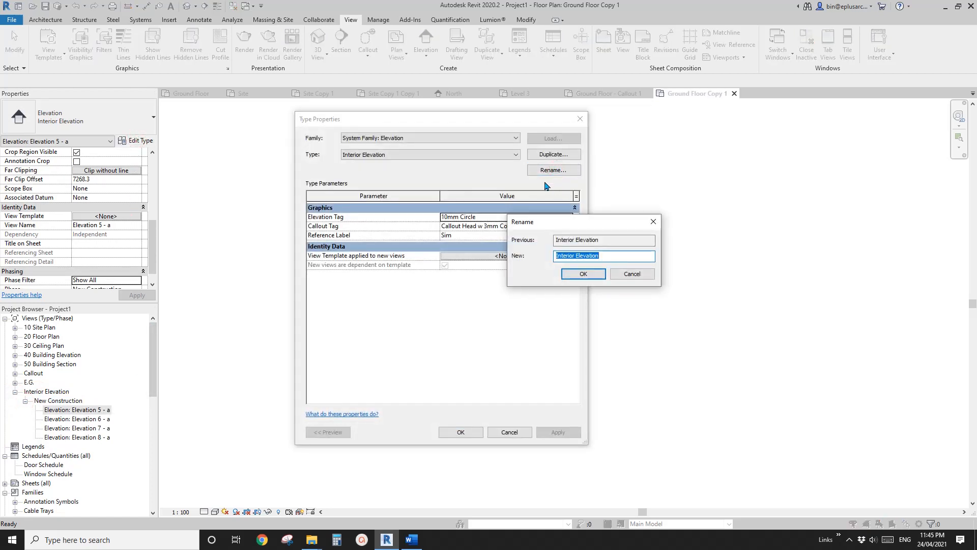
left_click(569, 256)
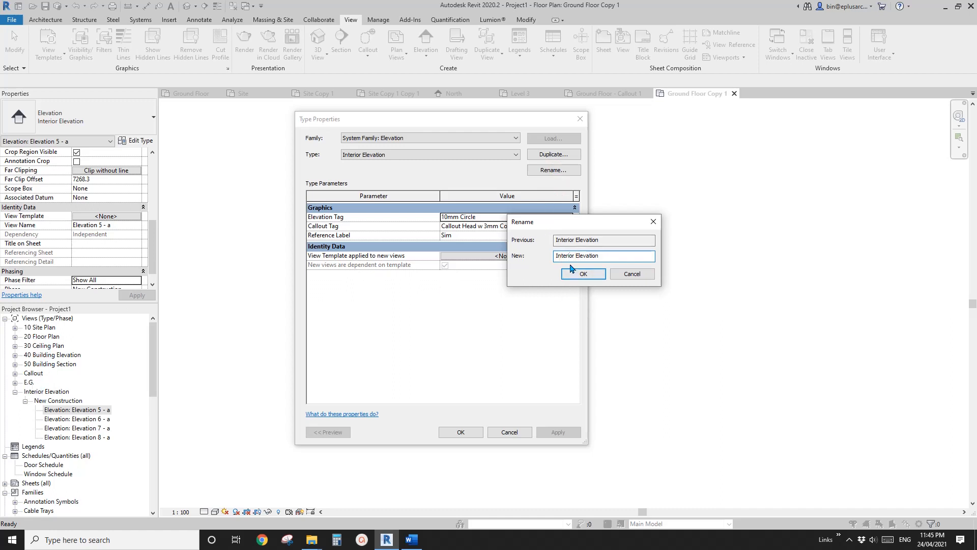
left_click(569, 255)
type("60")
left_click(595, 274)
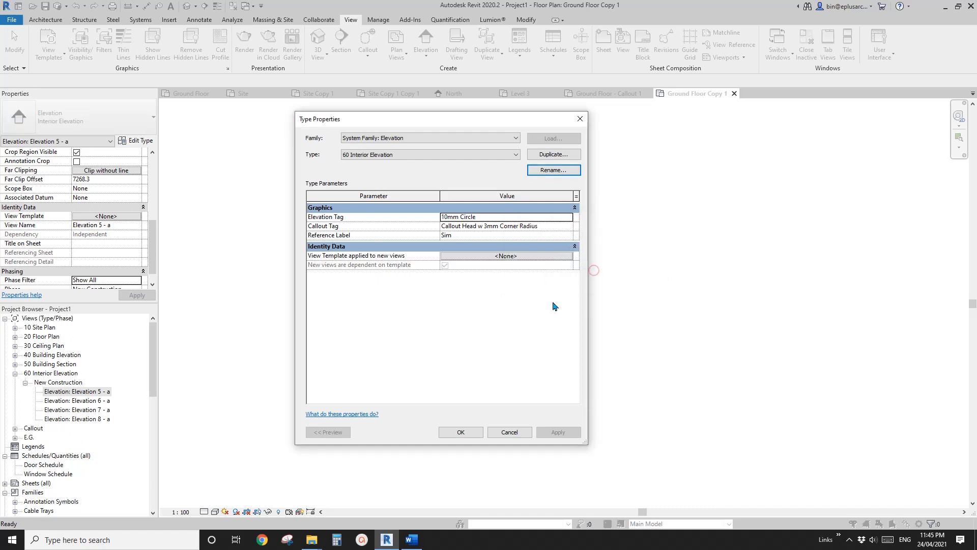
left_click(466, 430)
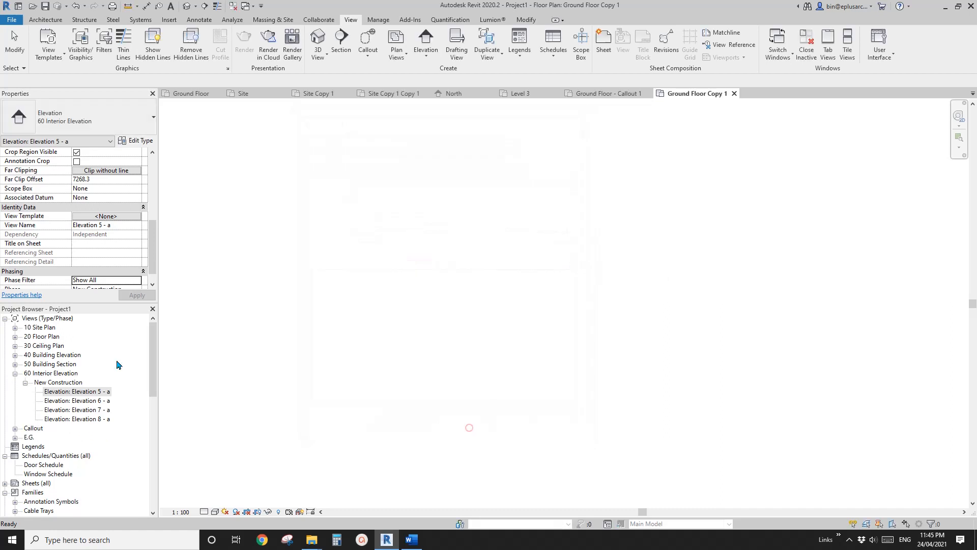
left_click(15, 373)
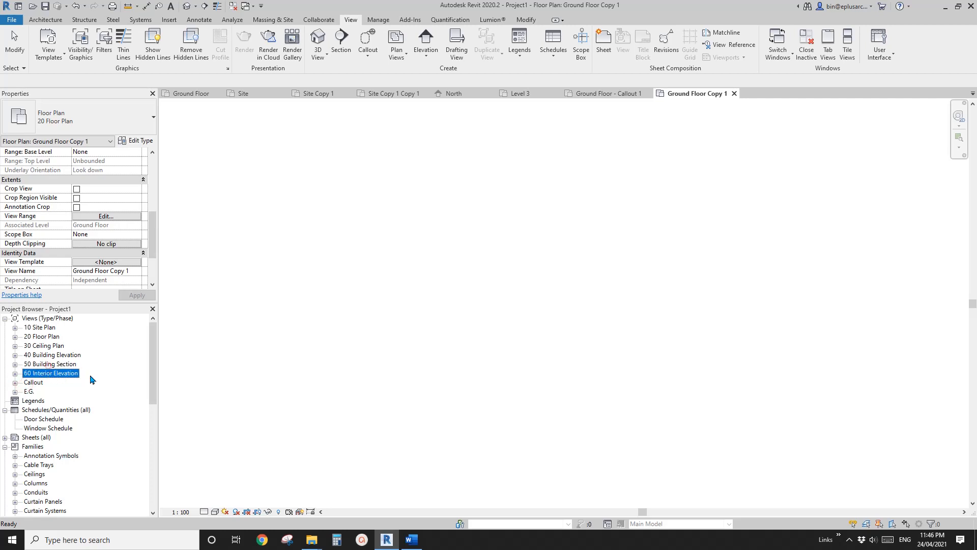
Look through the contents of the 10 Site Plan, 20 Floor Plan and 30 Ceiling Plan groups, collapsing each one again
left_click(151, 365)
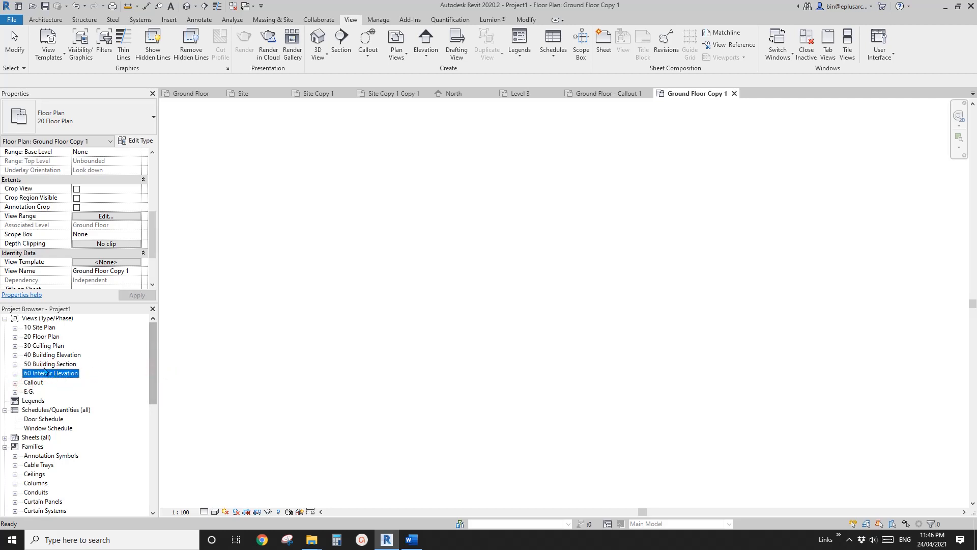
left_click(14, 327)
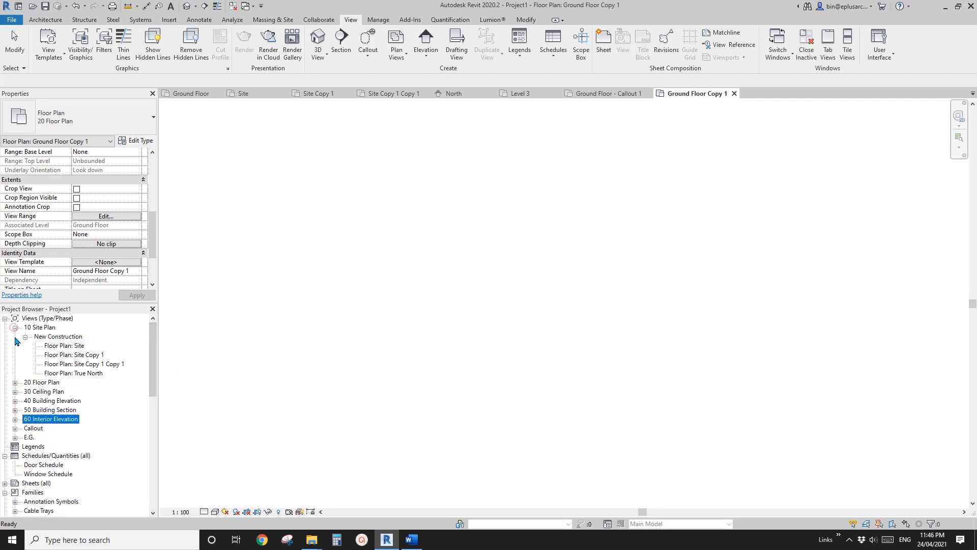
left_click(25, 336)
left_click(15, 328)
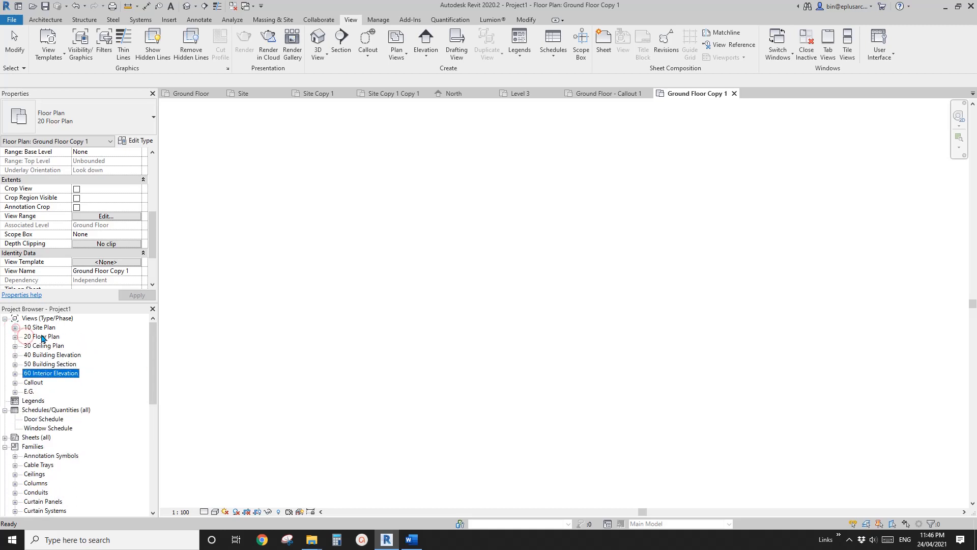
left_click(27, 336)
left_click(15, 337)
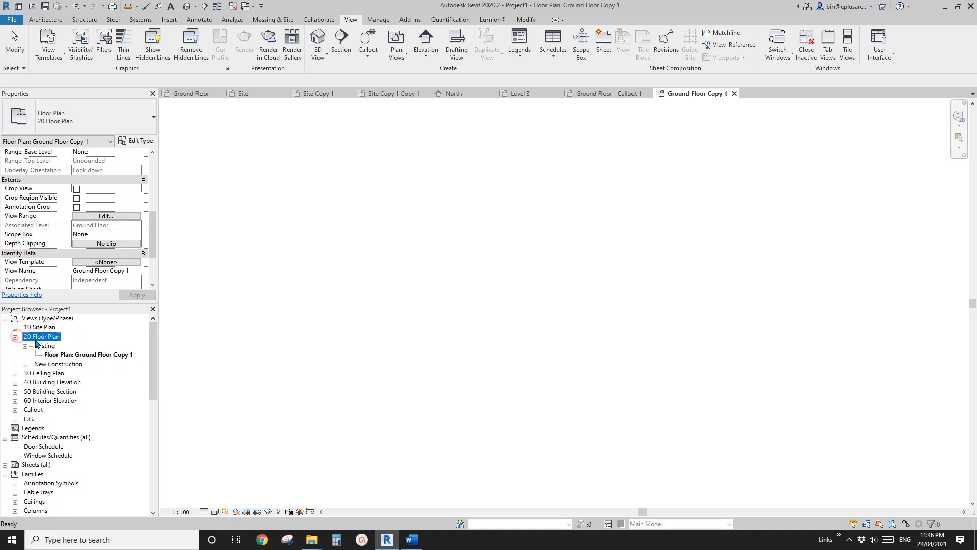
left_click(15, 337)
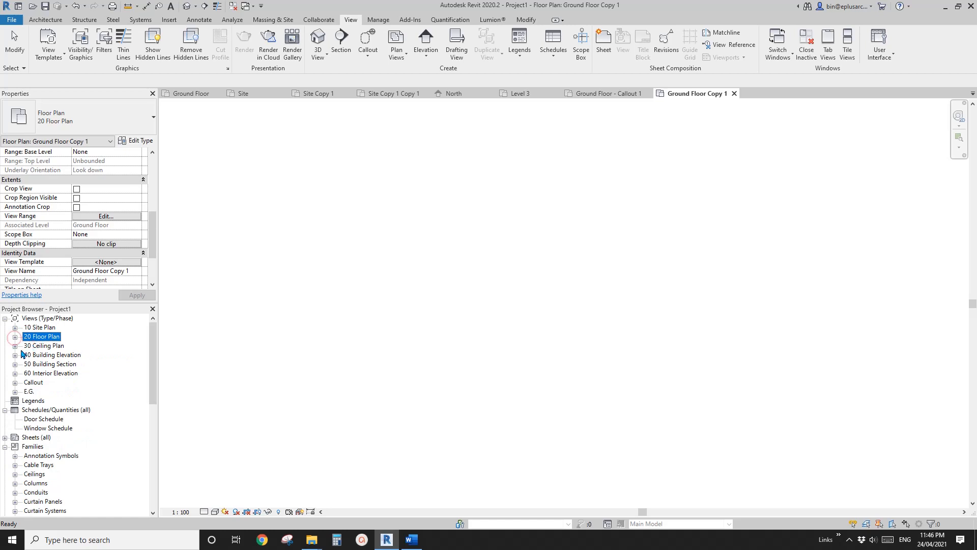
left_click(15, 345)
left_click(25, 355)
left_click(14, 345)
left_click(51, 328)
Expand the Sheets (all) group in the Project Browser and check the properties of sheet A101 - Unnamed
left_click_drag(153, 361, 160, 382)
left_click(36, 320)
left_click(41, 373)
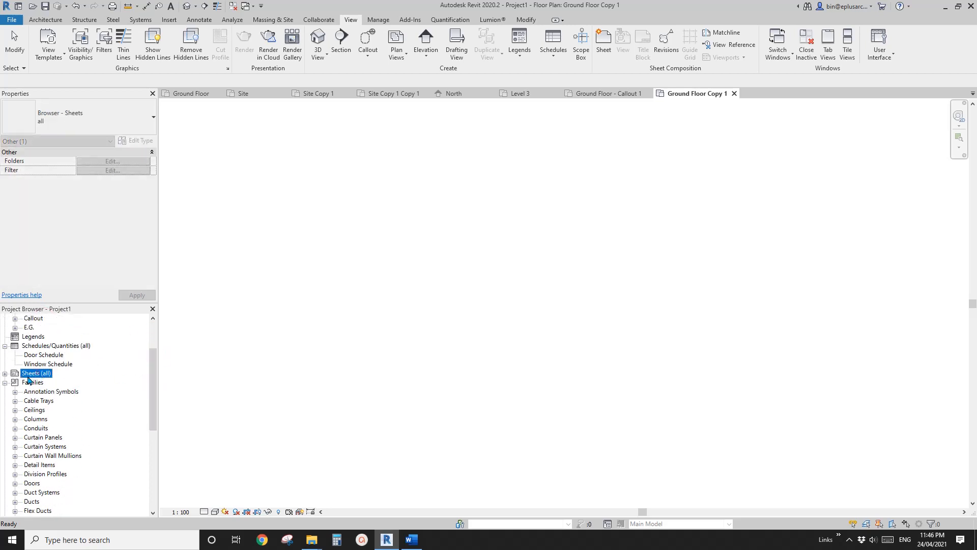
left_click(5, 373)
left_click(43, 382)
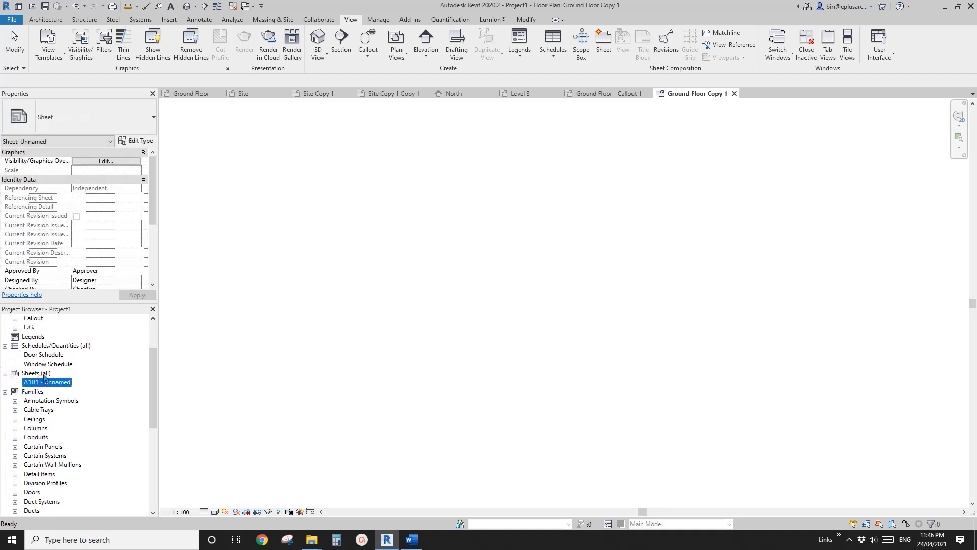
left_click(43, 375)
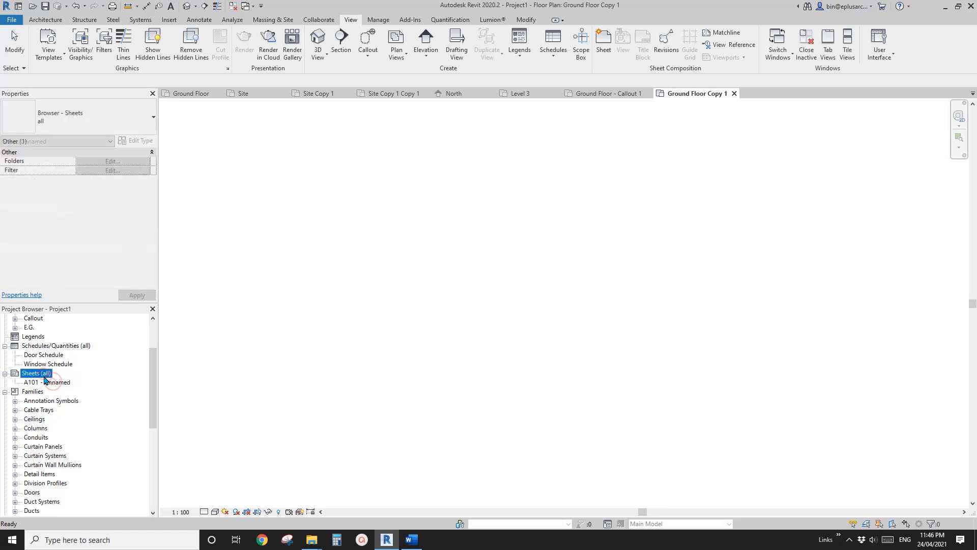
Examine the commands available for the Sheets (all) group and for sheet A101 - Unnamed
right_click(44, 376)
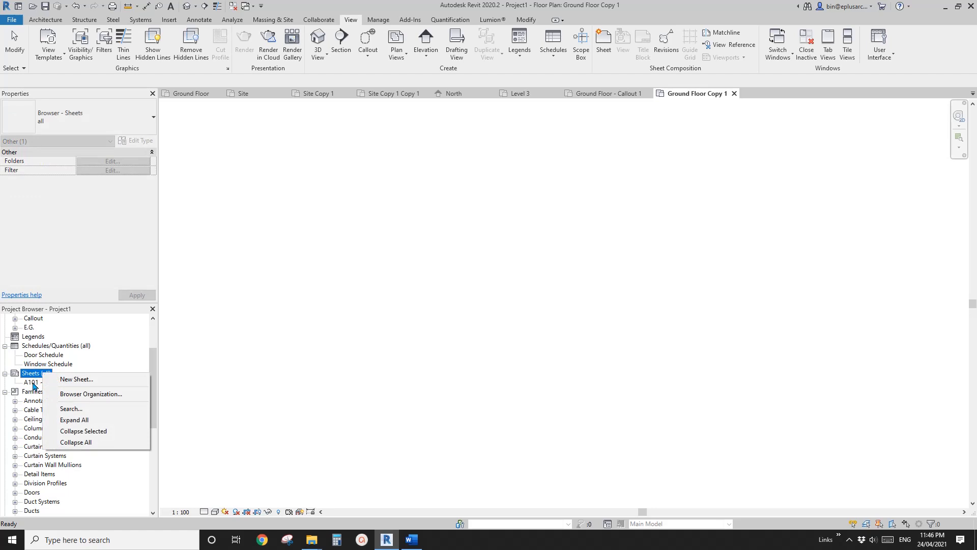
left_click(33, 383)
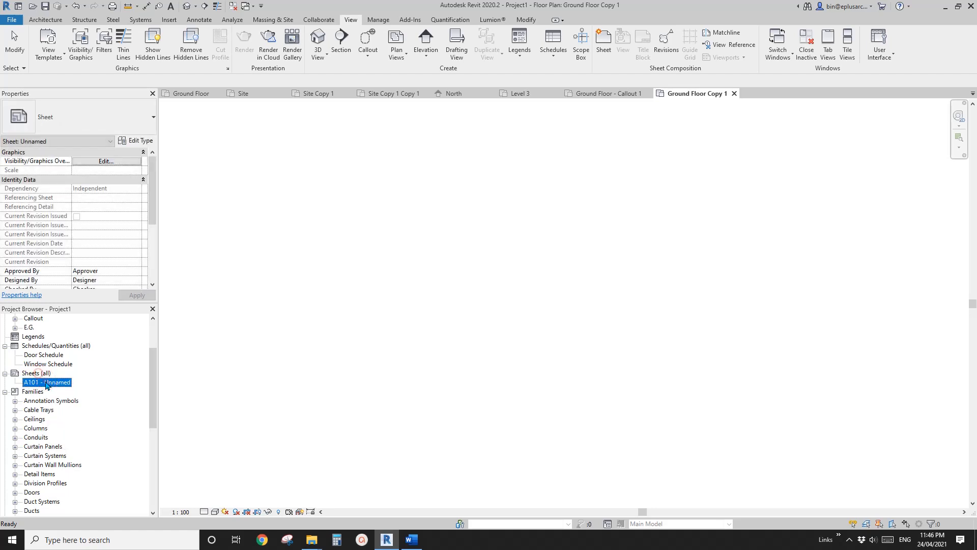
right_click(44, 383)
left_click(72, 295)
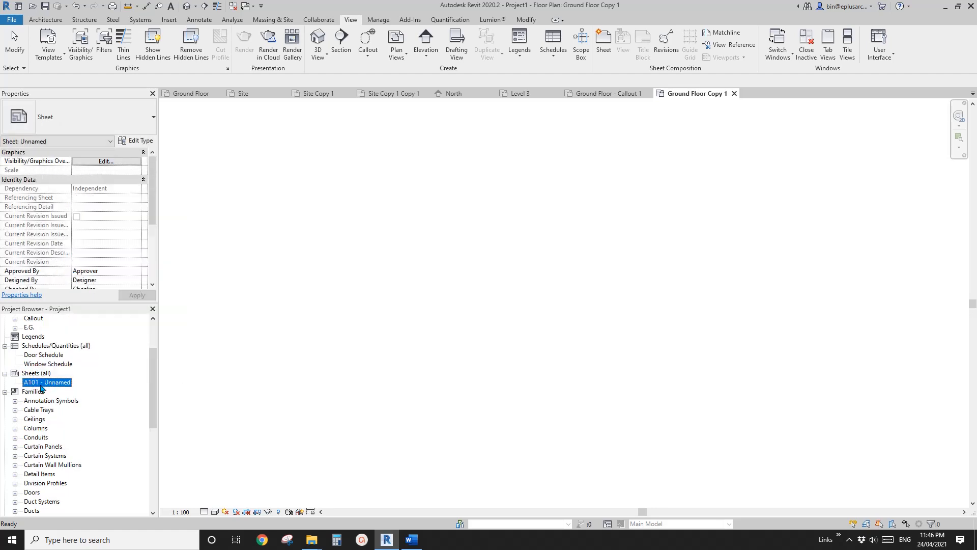
left_click(150, 448)
right_click(48, 383)
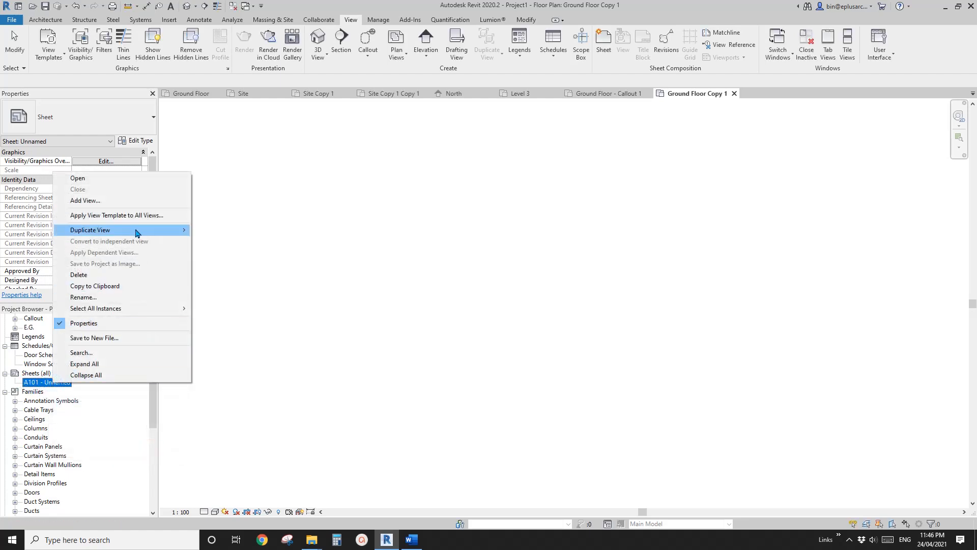
left_click(40, 364)
left_click(48, 382)
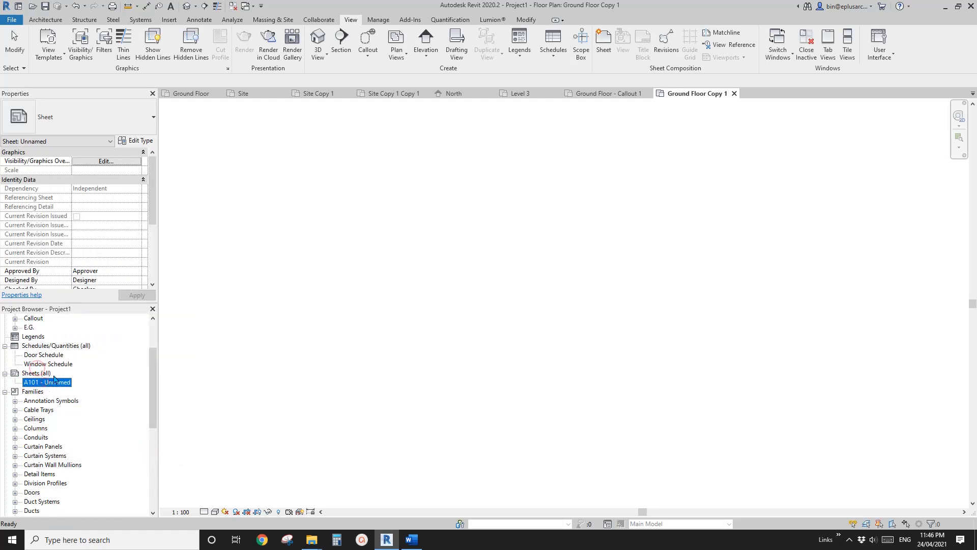
left_click(41, 373)
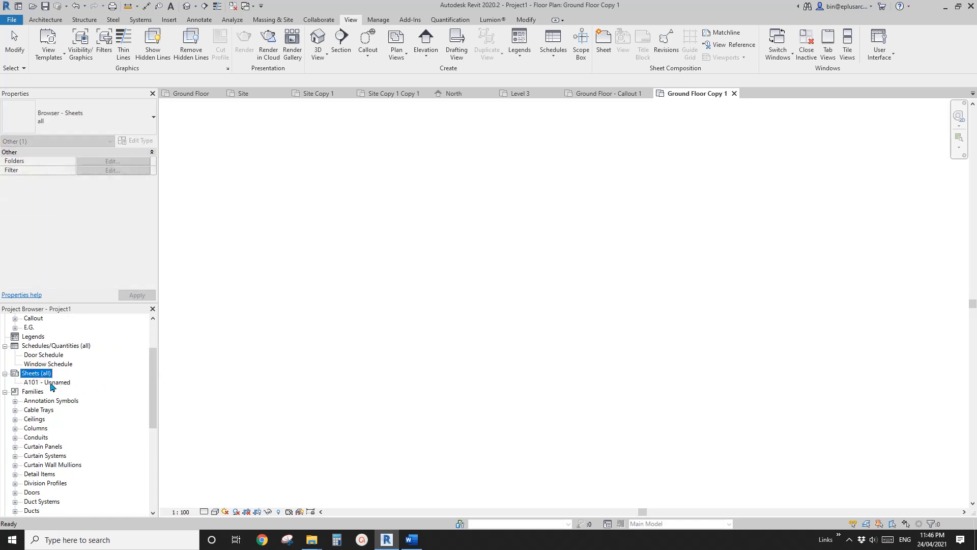
left_click(49, 382)
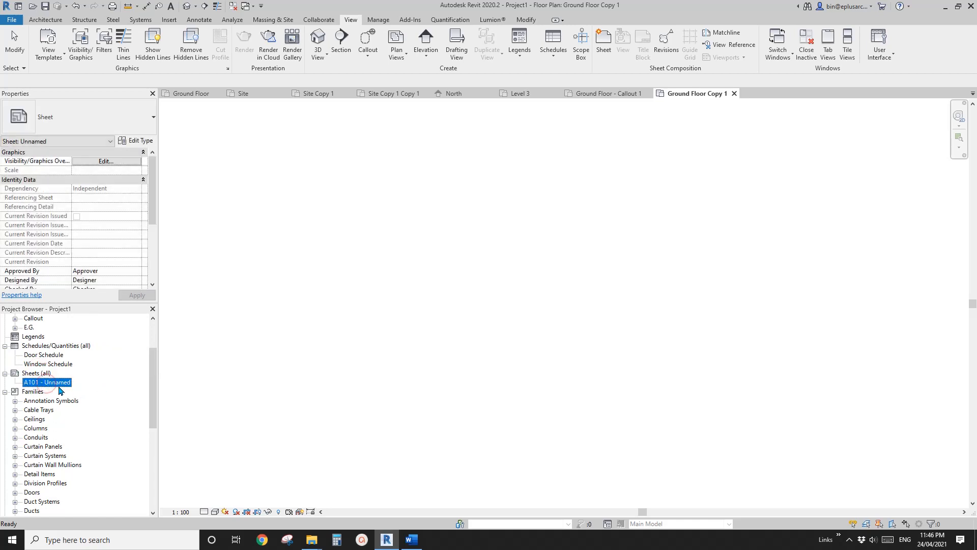
left_click(45, 374)
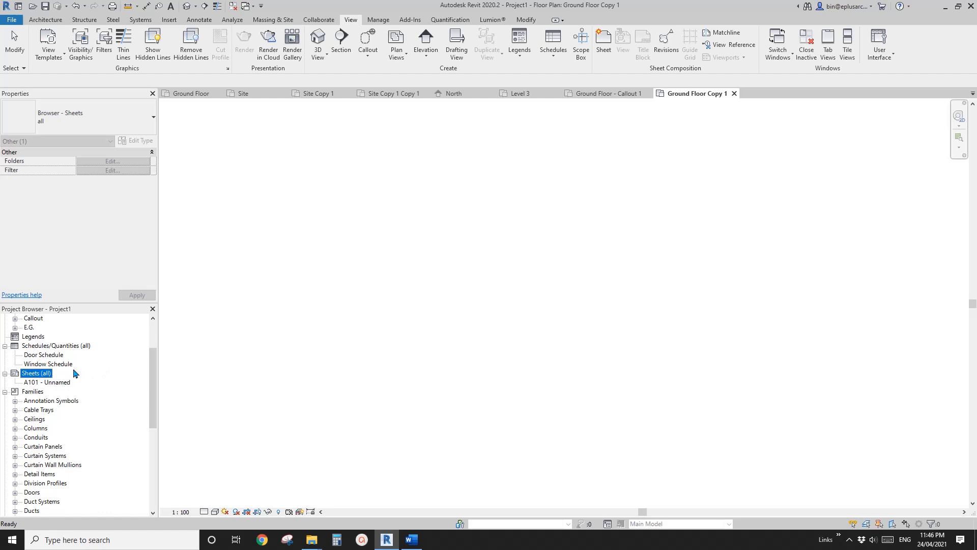
right_click(41, 375)
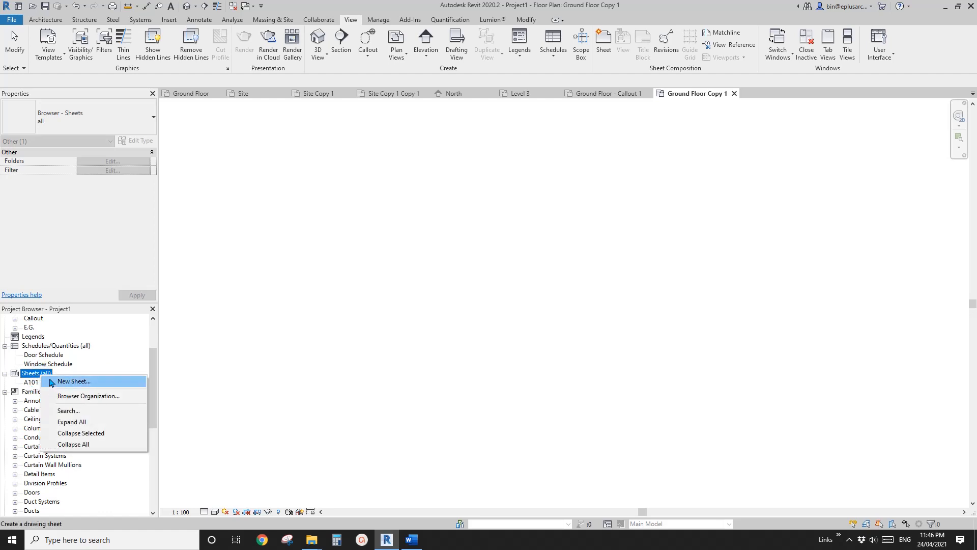
Compare the commands for the Views and Sheets groups and check the browser organization schemes offered for sheets
left_click_drag(153, 355, 153, 325)
right_click(60, 319)
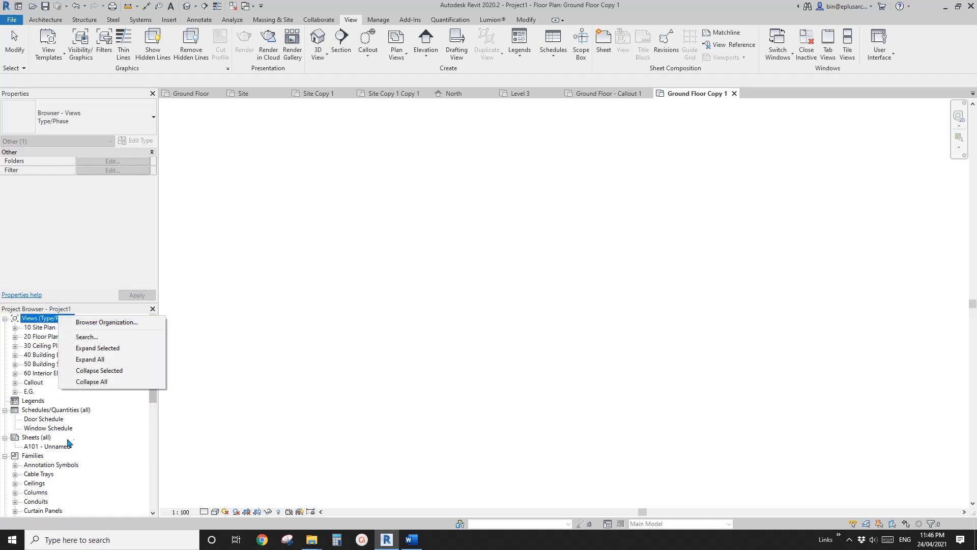
right_click(46, 438)
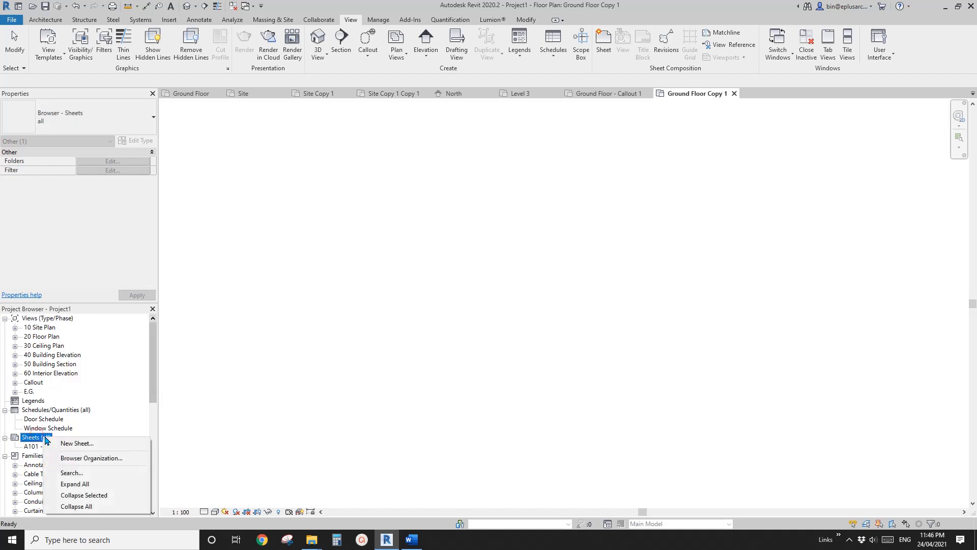
left_click(101, 458)
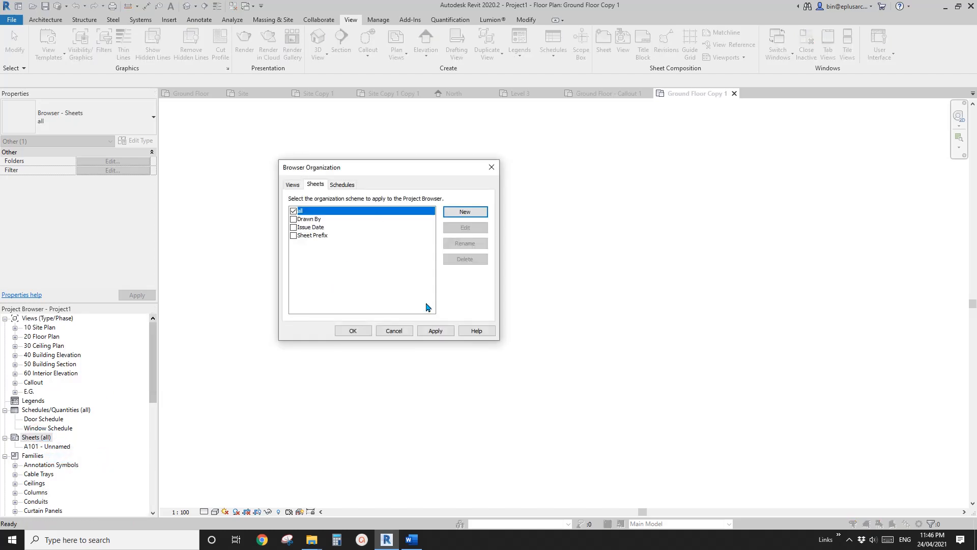
left_click(397, 332)
Open the browser organization settings from the Sheets group and compare the schemes for views with those for sheets
right_click(46, 437)
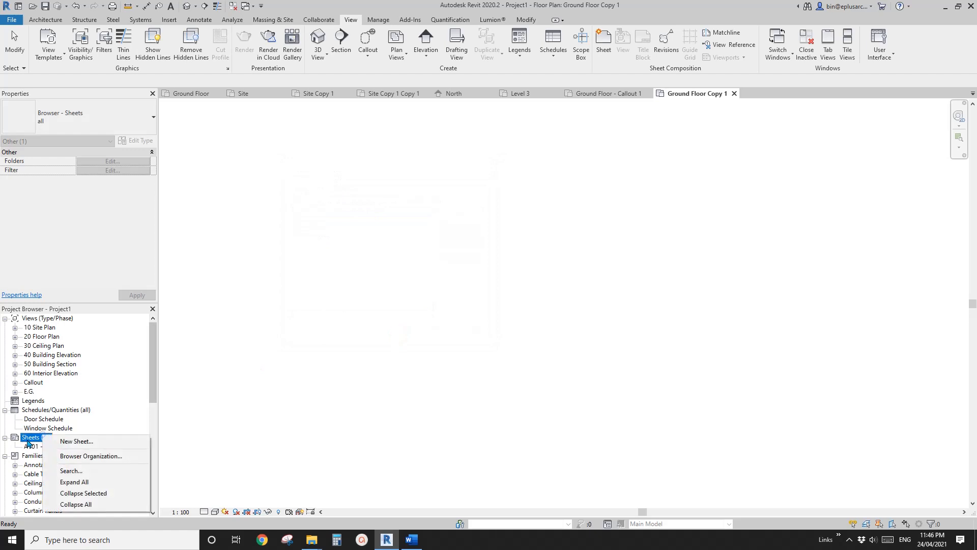
left_click(82, 456)
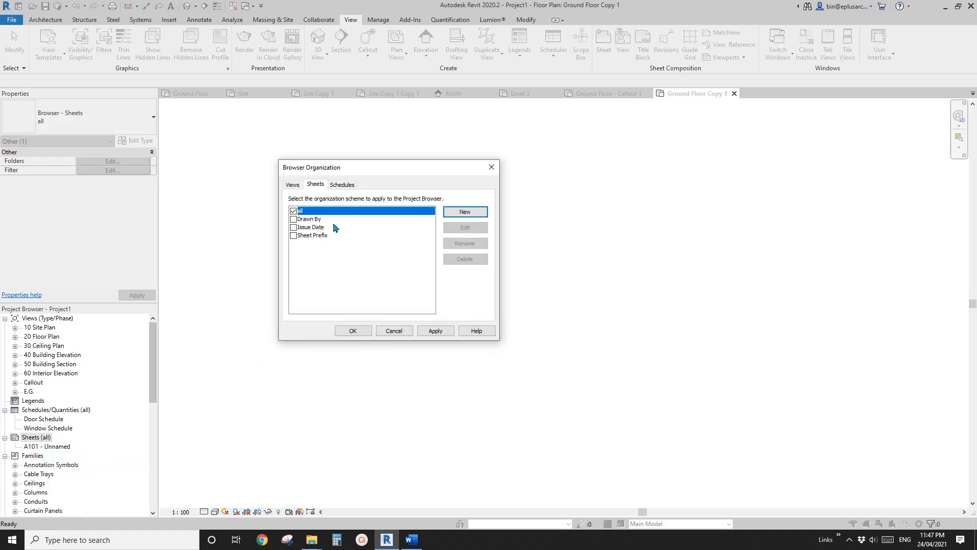
left_click_drag(361, 172, 379, 172)
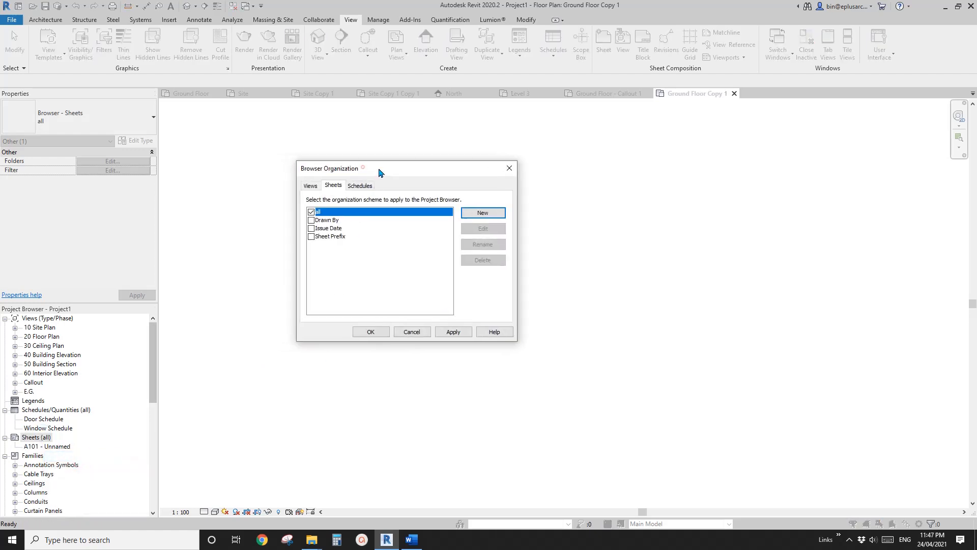
left_click(311, 186)
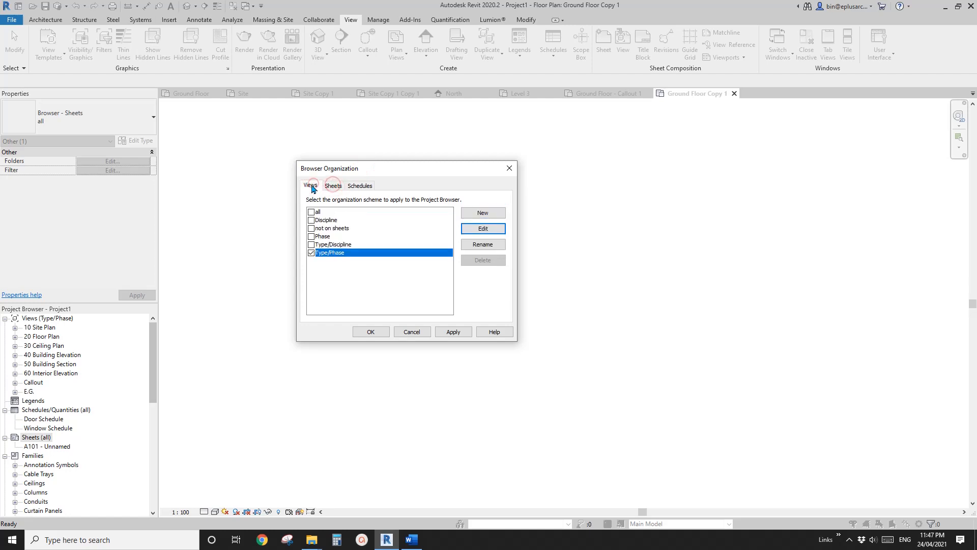
left_click(334, 186)
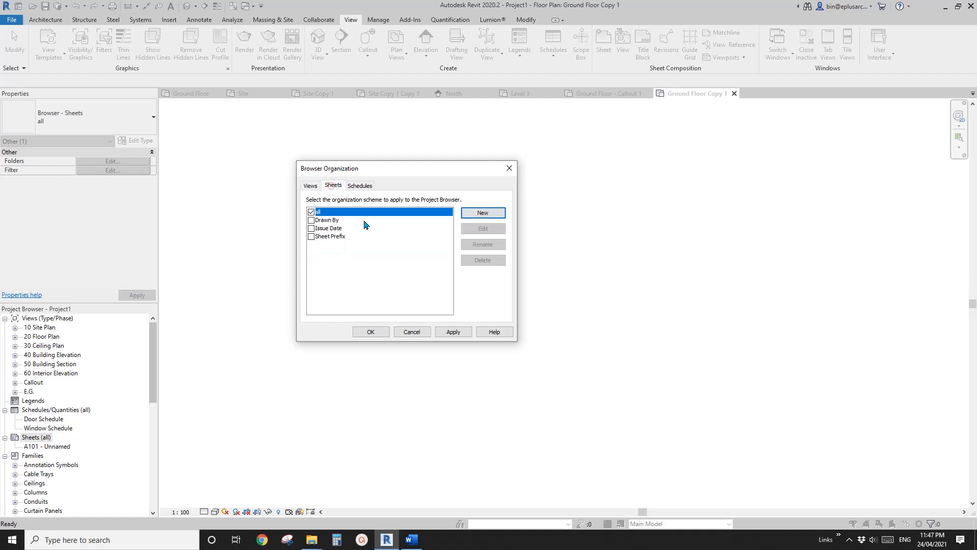
left_click_drag(378, 174, 404, 171)
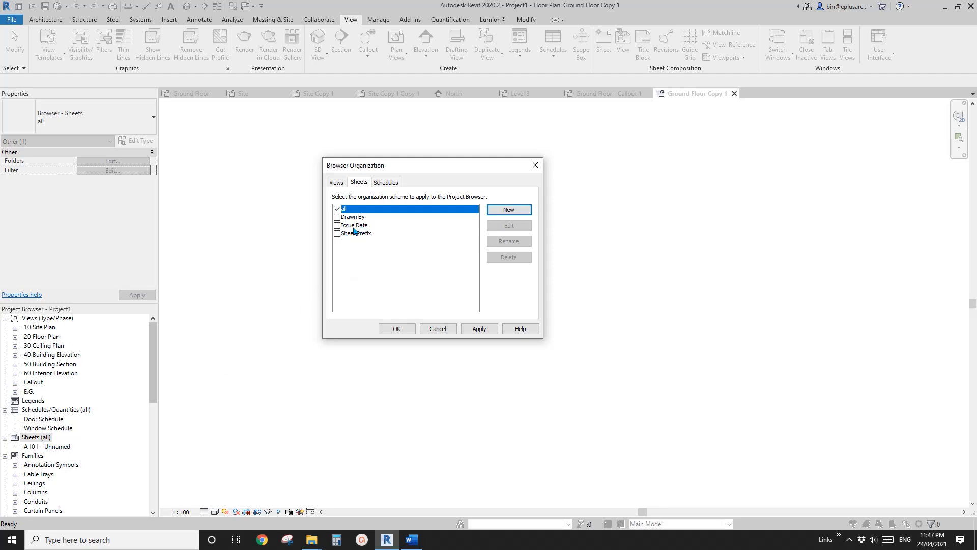
Create a new sheet browser organization scheme named New
left_click(450, 331)
left_click(511, 217)
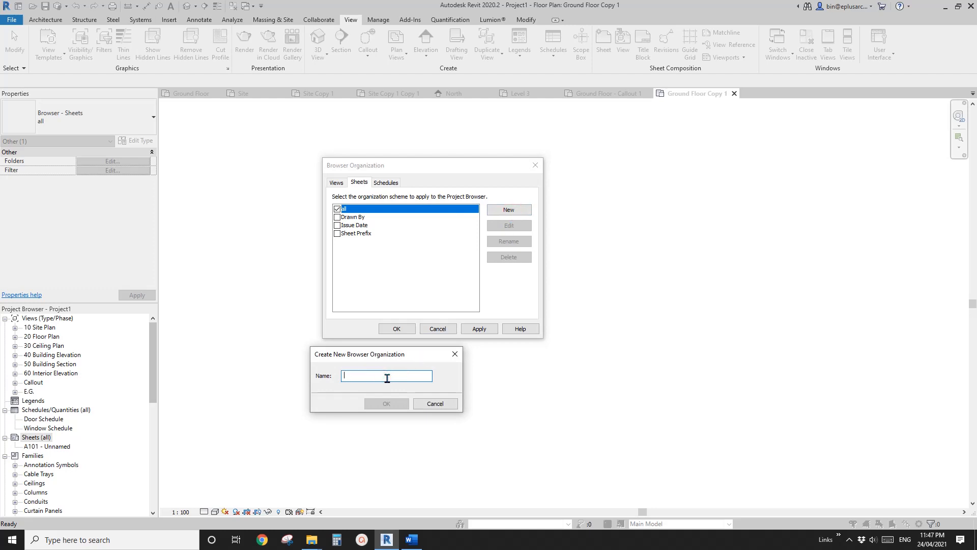
type("New")
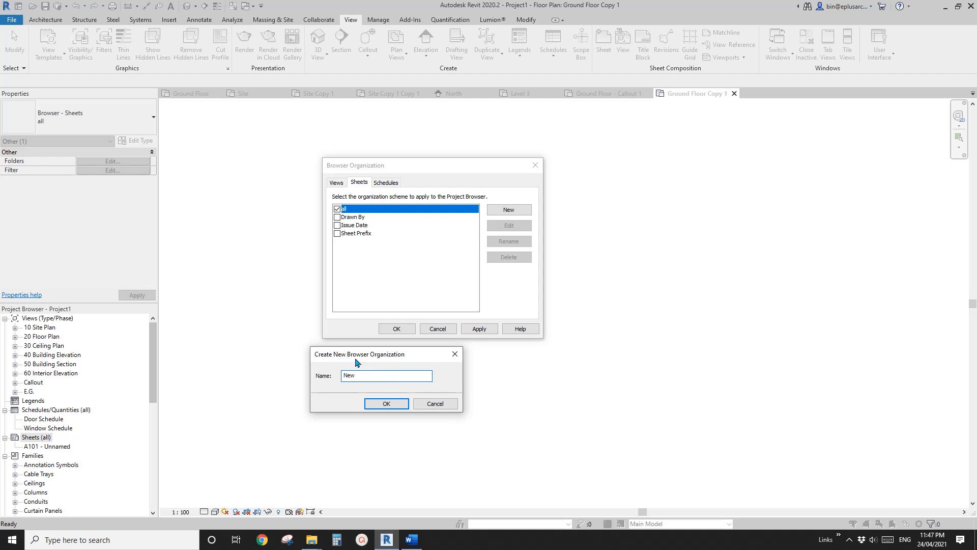
left_click(384, 404)
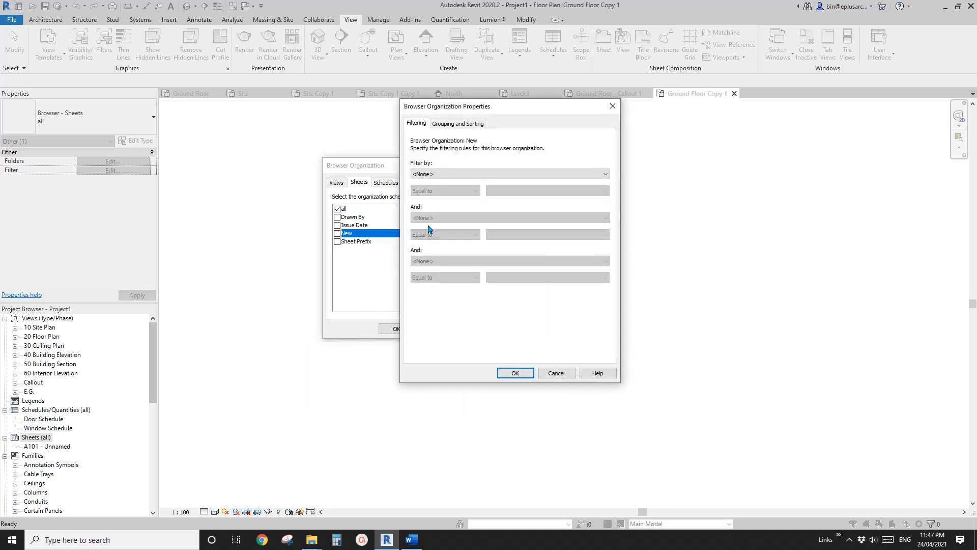
Examine the grouping parameters available for the New sheet scheme, leaving its first grouping level at <None>
left_click_drag(497, 112, 521, 140)
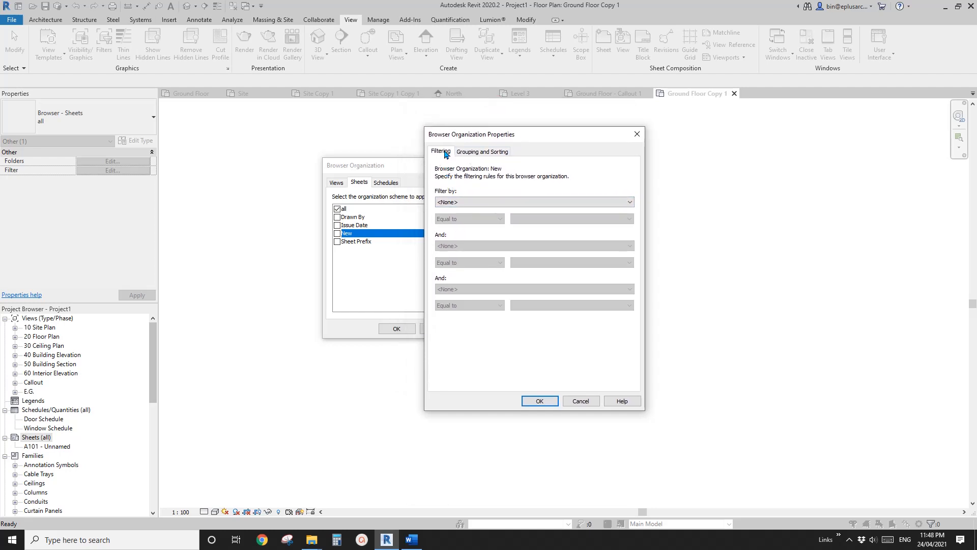
left_click(478, 152)
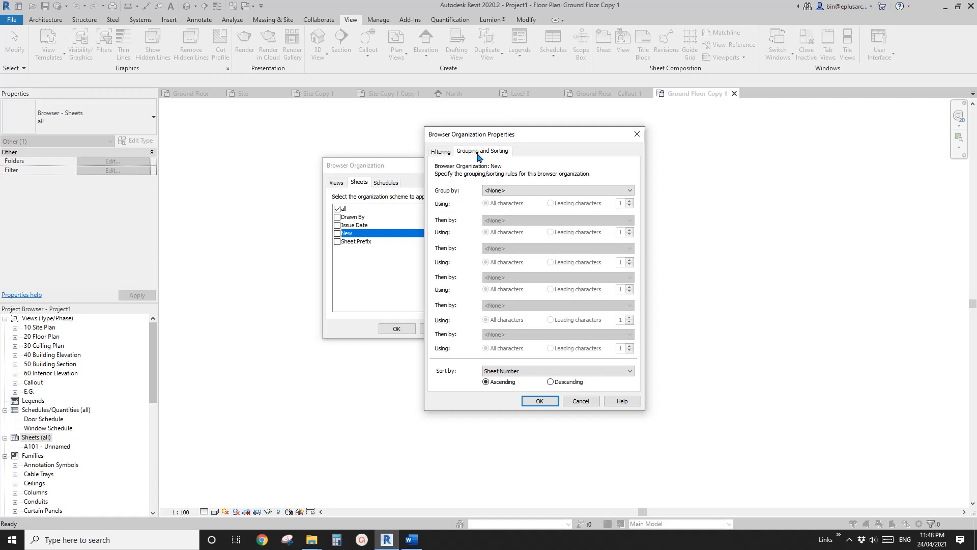
left_click(503, 192)
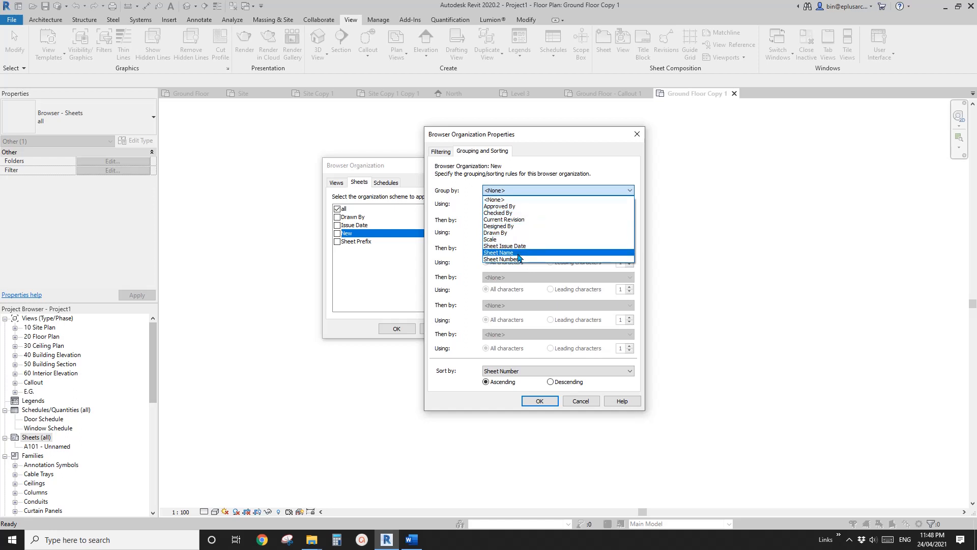
left_click(494, 154)
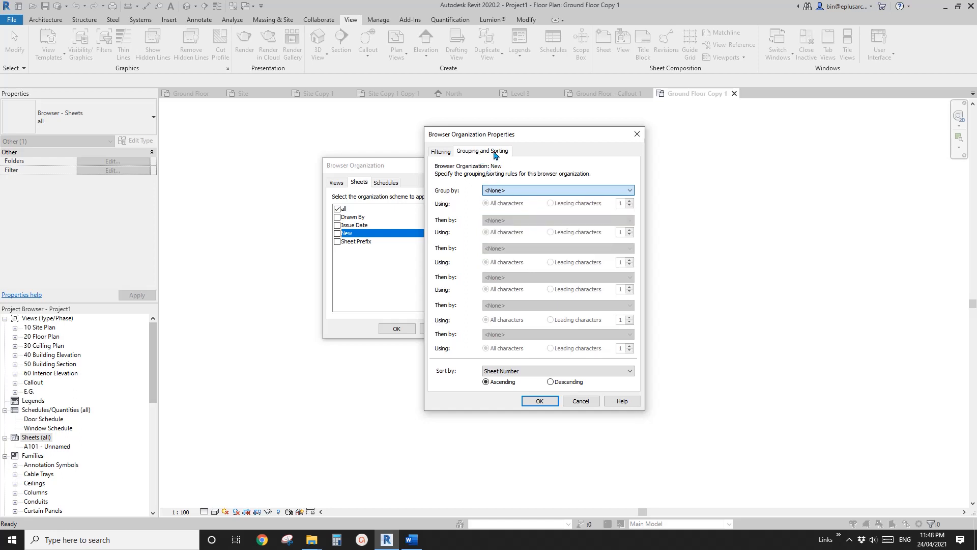
left_click(541, 189)
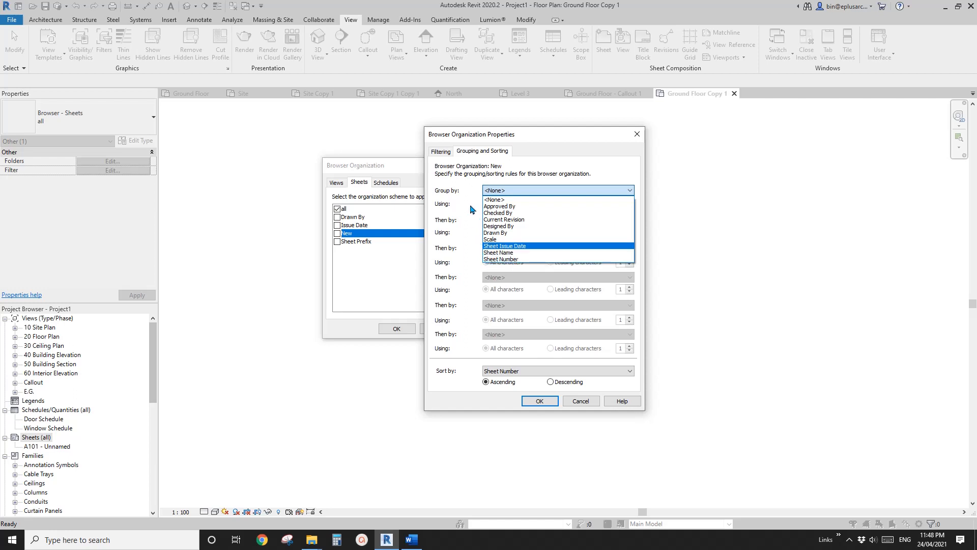
left_click(493, 198)
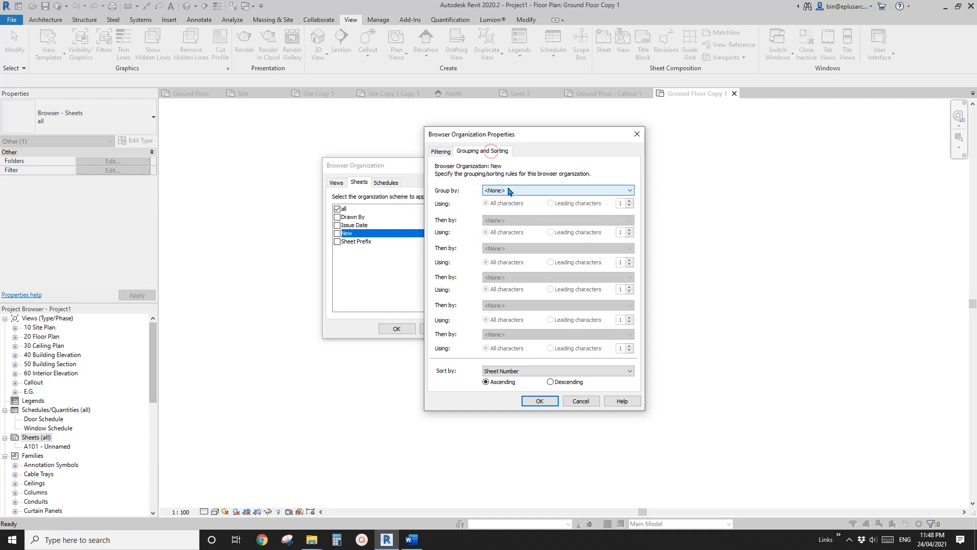
Cancel the New sheet scheme's grouping settings and leave the browser organization settings without applying anything
left_click(581, 400)
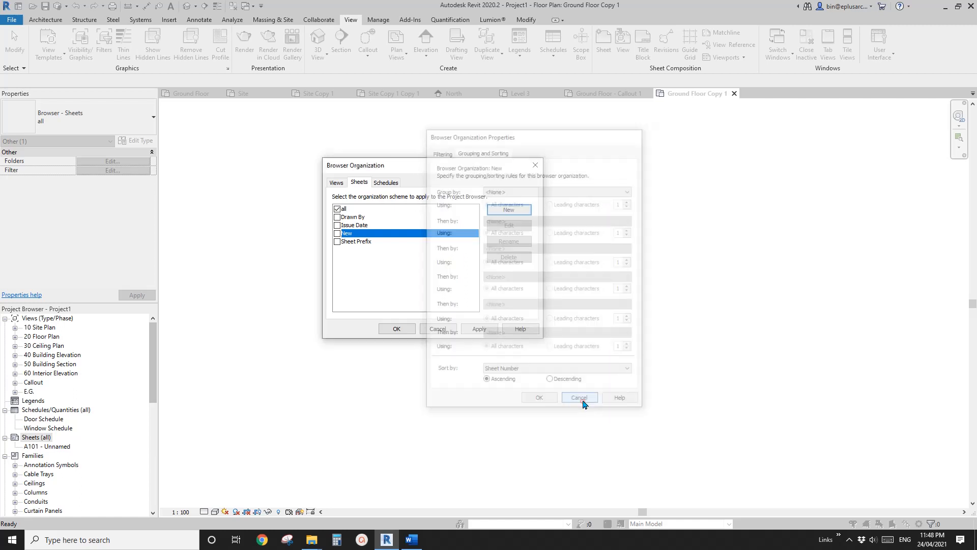
left_click(440, 329)
left_click(288, 311)
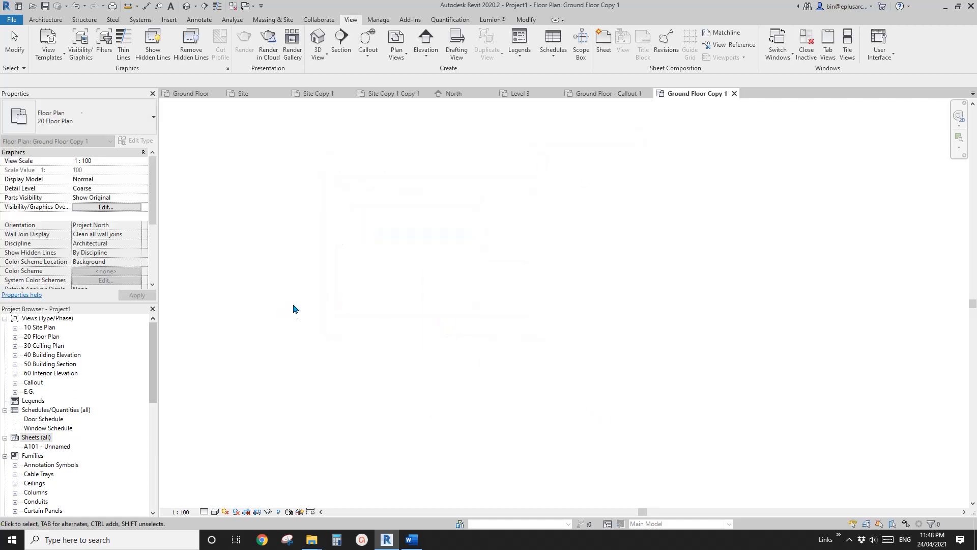
Start a new instance project parameter named Sheet Folder with Text as its type of parameter
left_click(373, 20)
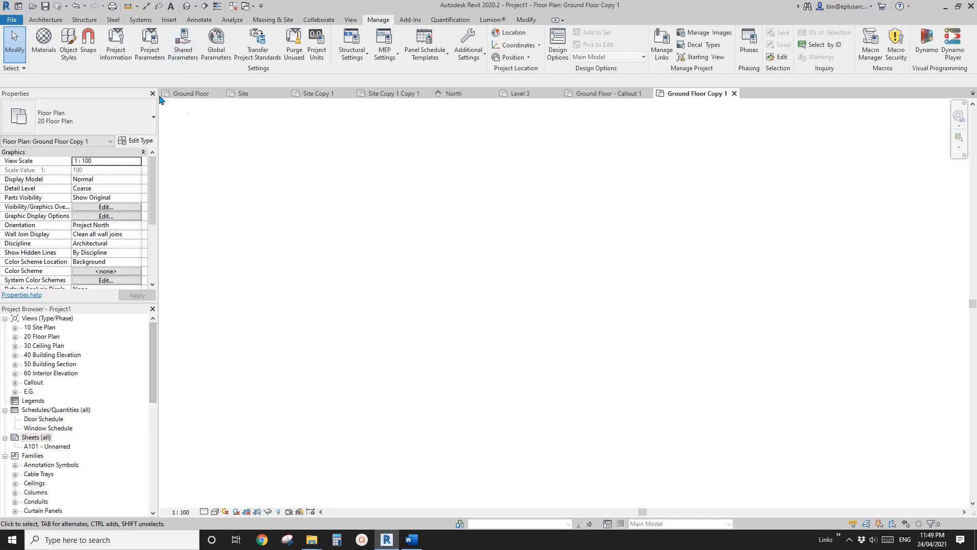
left_click(150, 47)
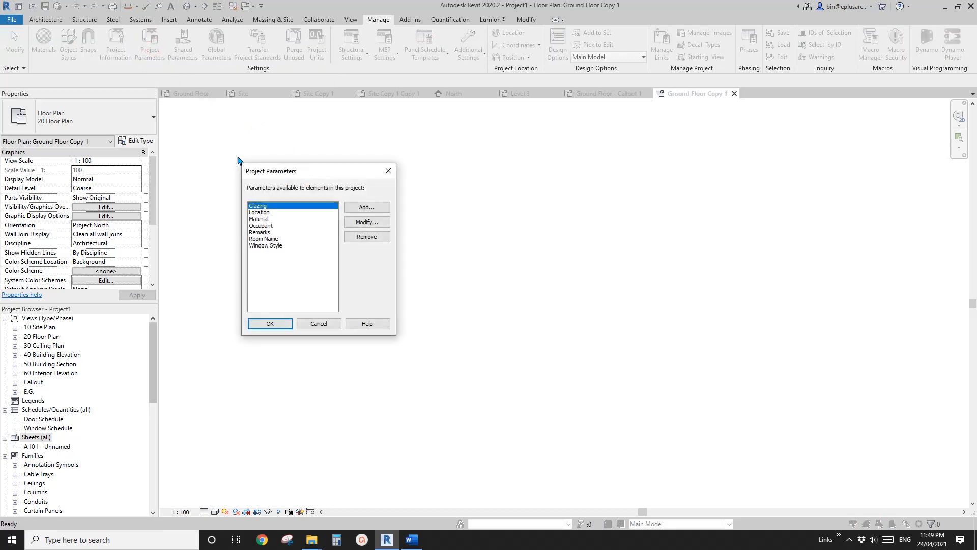
left_click_drag(329, 179, 377, 180)
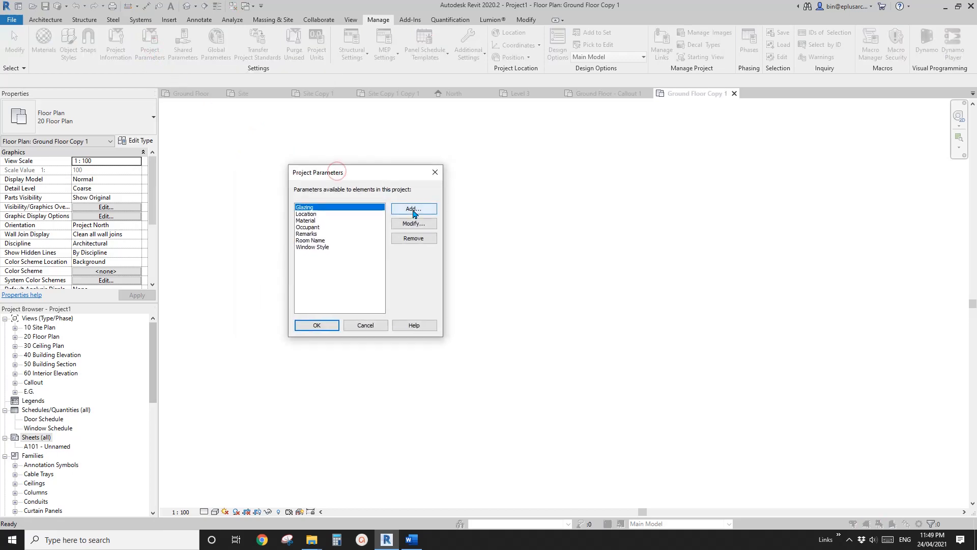
left_click(414, 208)
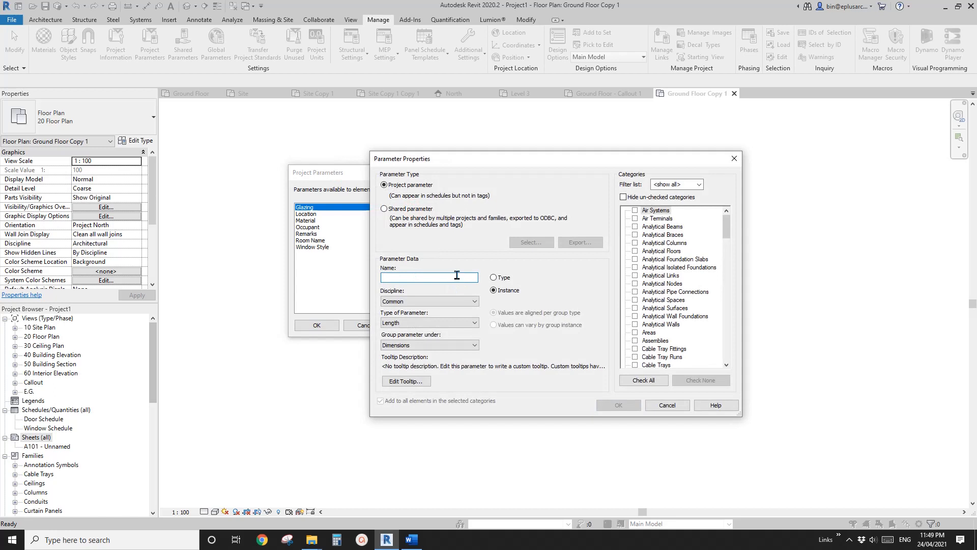
type("Sheet Folder")
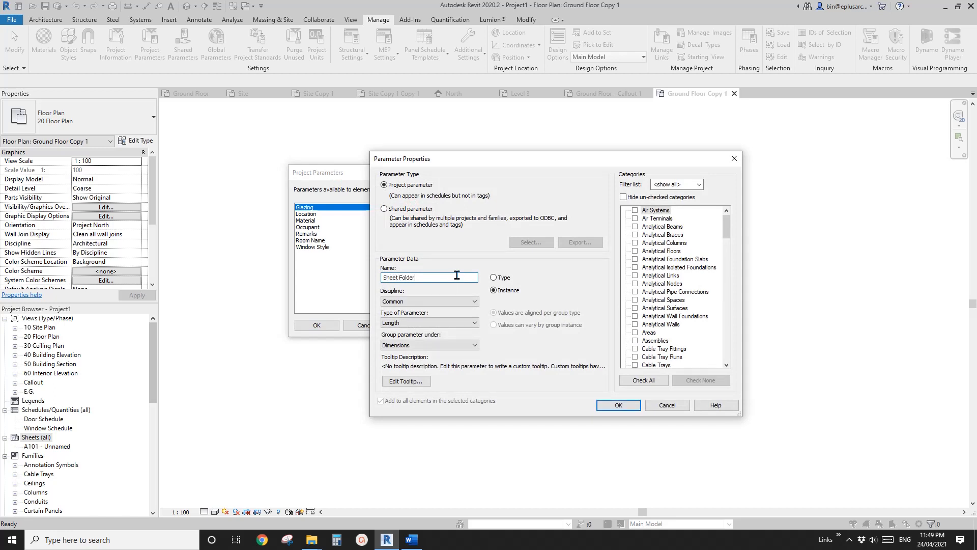
left_click(438, 323)
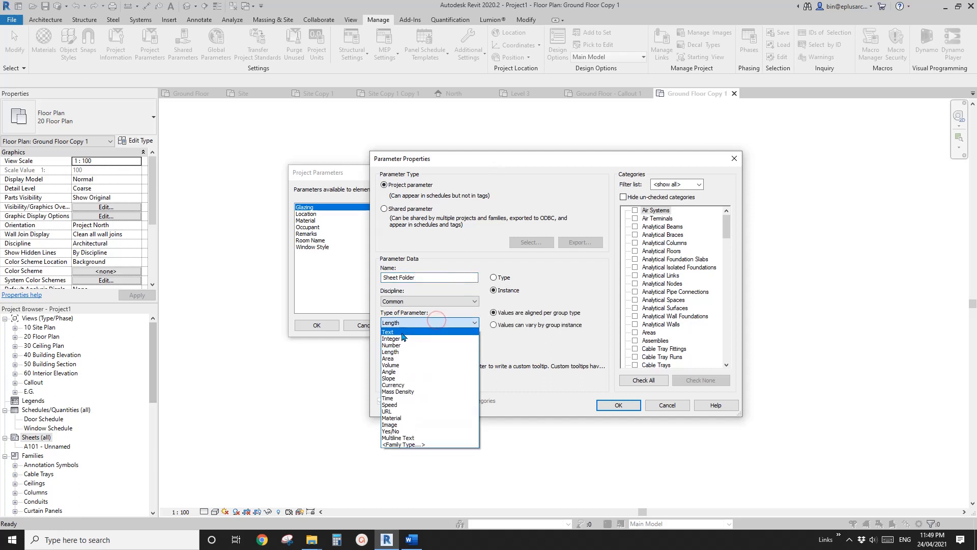
left_click(393, 329)
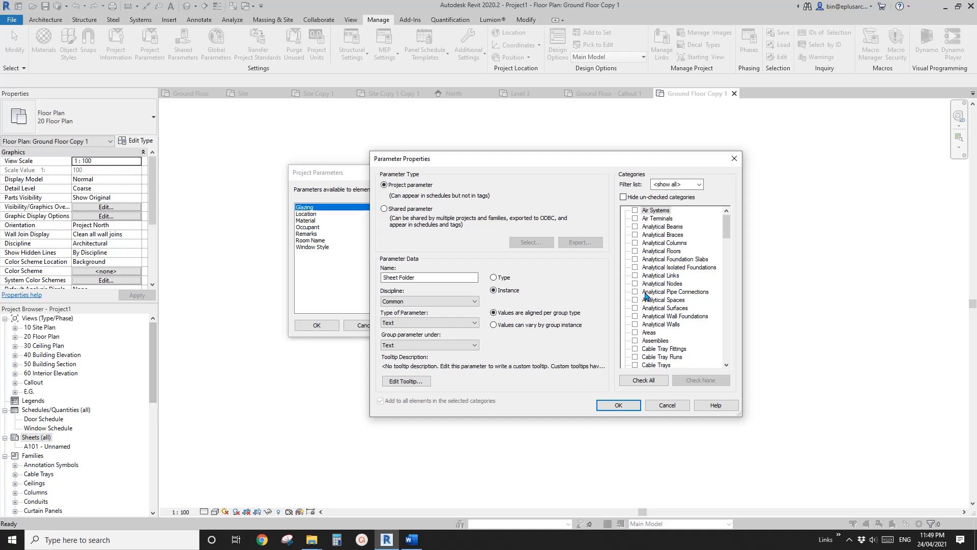
Assign the Sheet Folder parameter to the Sheets category and add it to the project parameters
left_click(663, 268)
key("s")
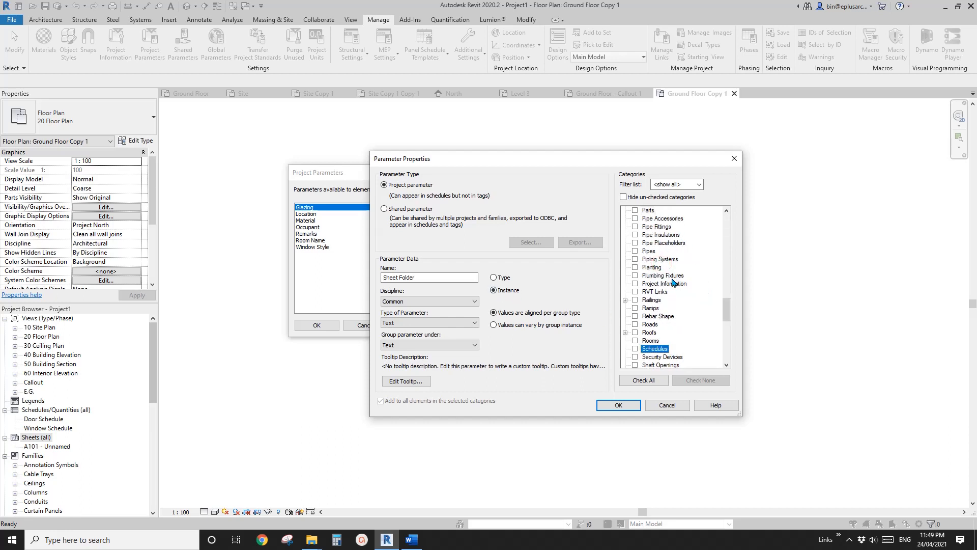
scroll(673, 356, "down", 1)
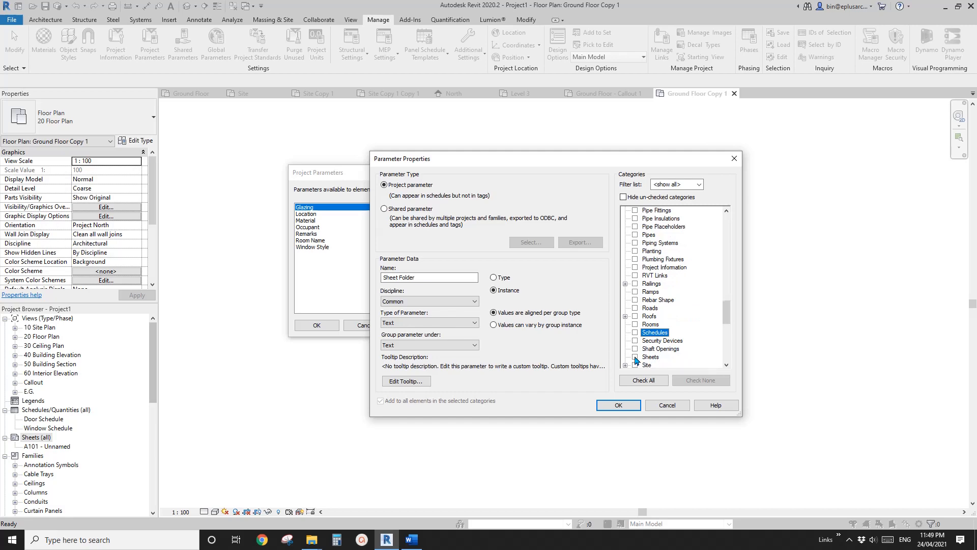
left_click(635, 357)
scroll(642, 356, "down", 1)
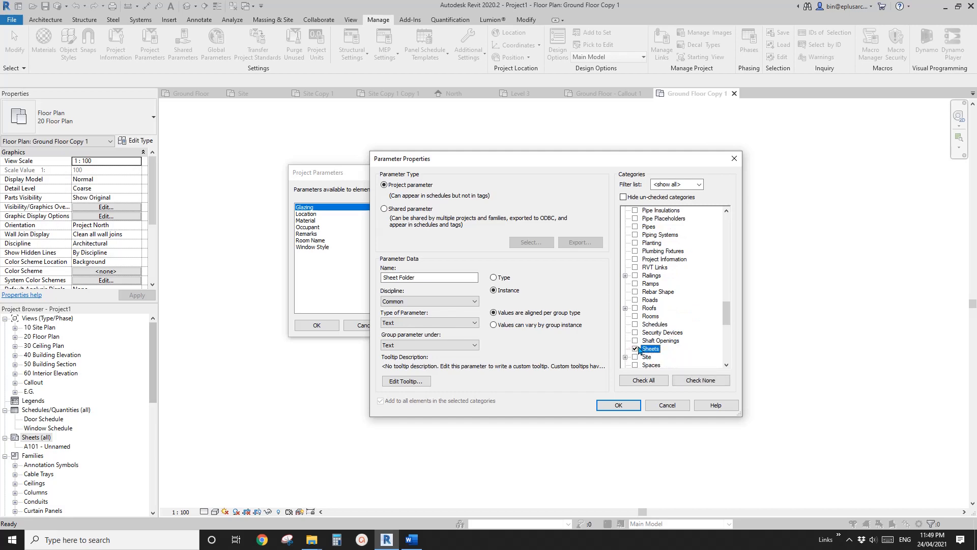
left_click(619, 405)
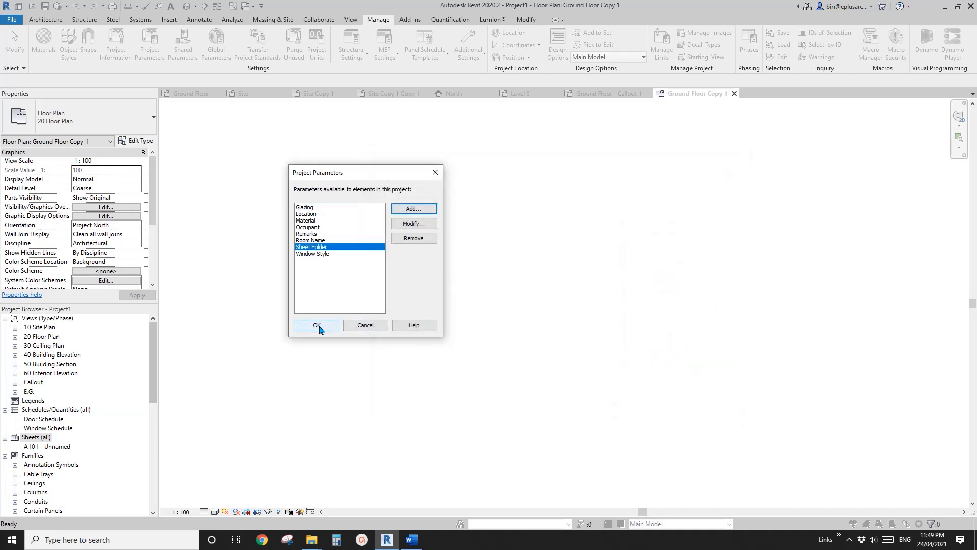
left_click(316, 325)
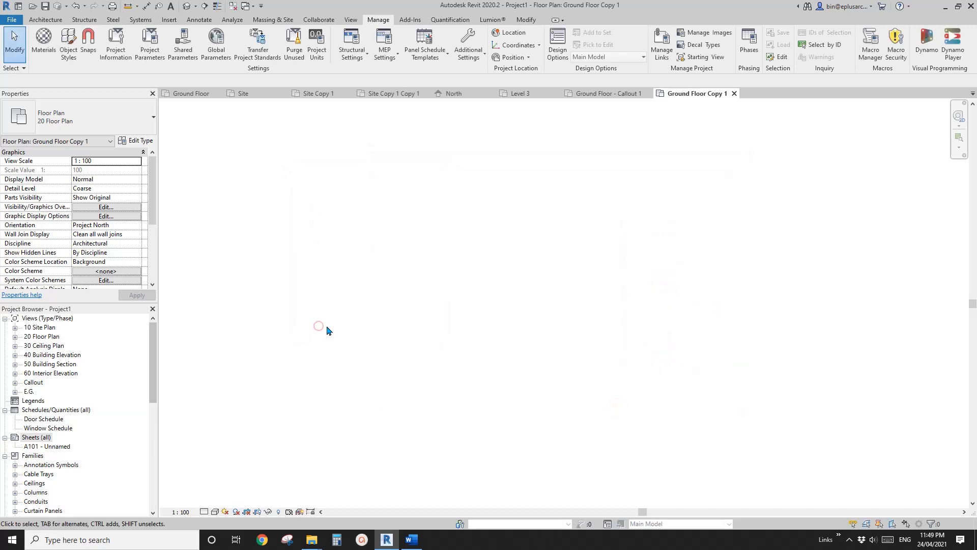
Check the properties of sheet A101 for the Sheet Folder parameter
left_click(35, 448)
mouse_move(152, 207)
left_mouse_down()
mouse_move(154, 225)
mouse_move(155, 214)
left_mouse_up()
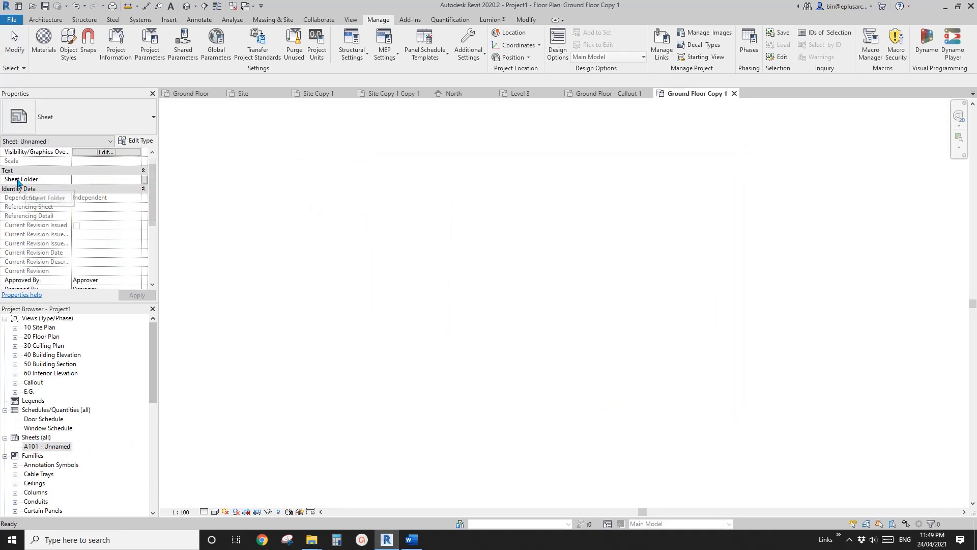
scroll(112, 187, "up", 1)
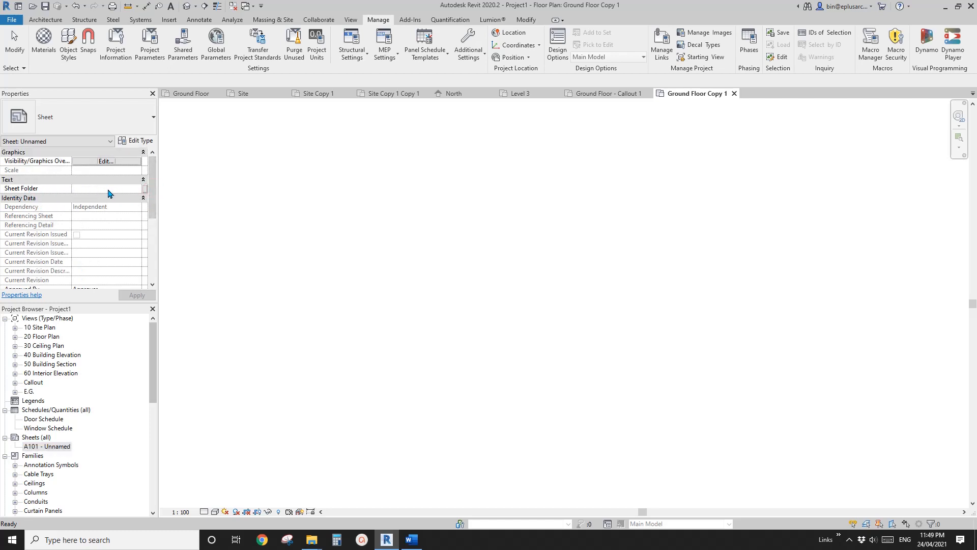
Create three new sheets with the A0 metric (AUS) : Landscape titleblock
right_click(41, 437)
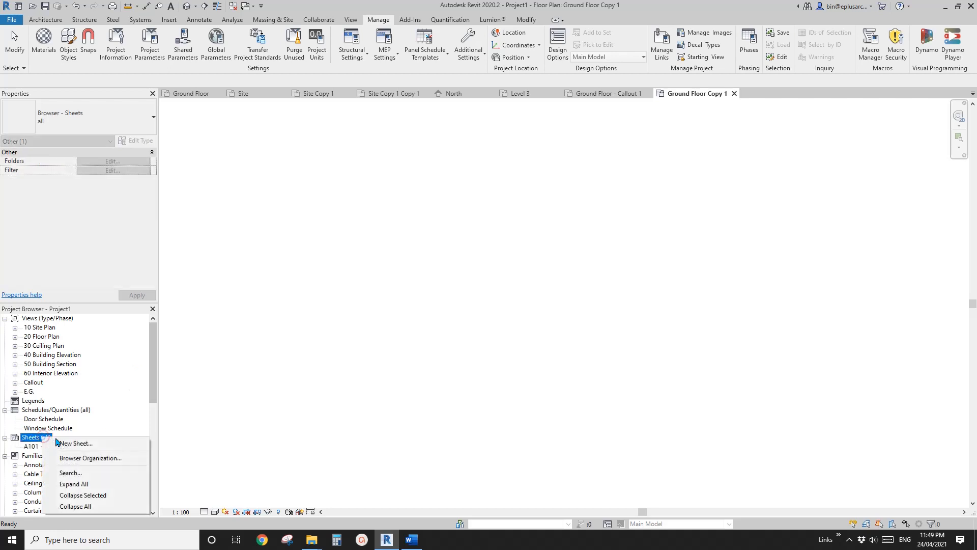
left_click(81, 443)
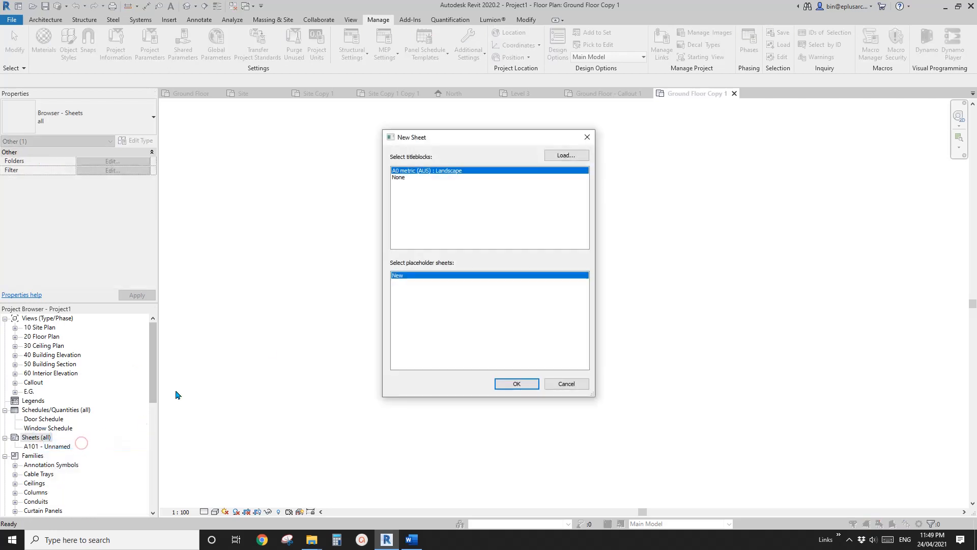
left_click(509, 384)
right_click(39, 440)
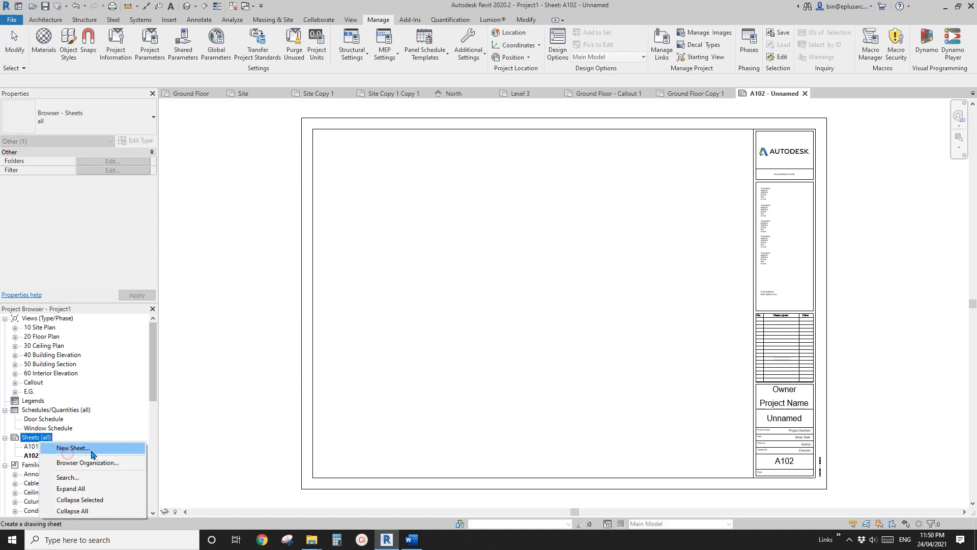
left_click(79, 447)
left_click(521, 383)
right_click(40, 438)
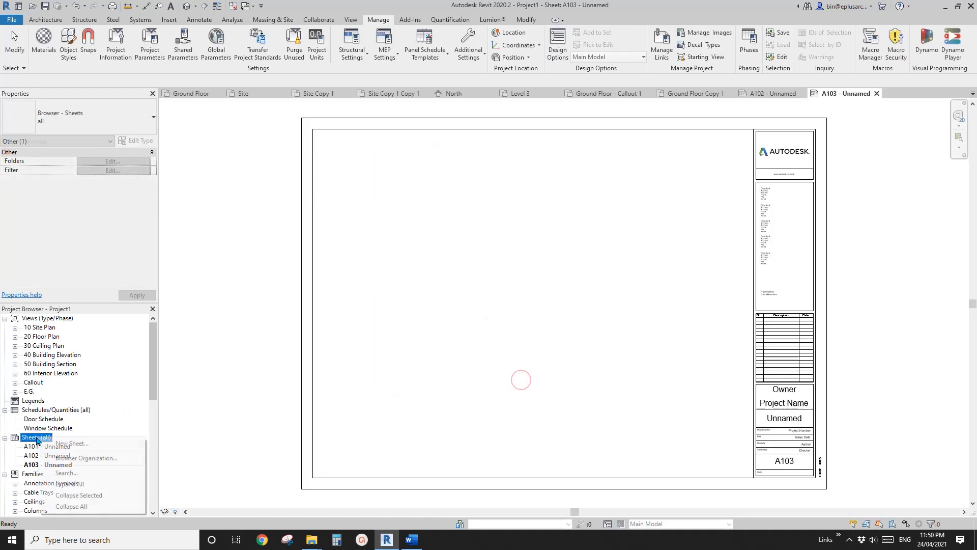
left_click(70, 442)
left_click(513, 384)
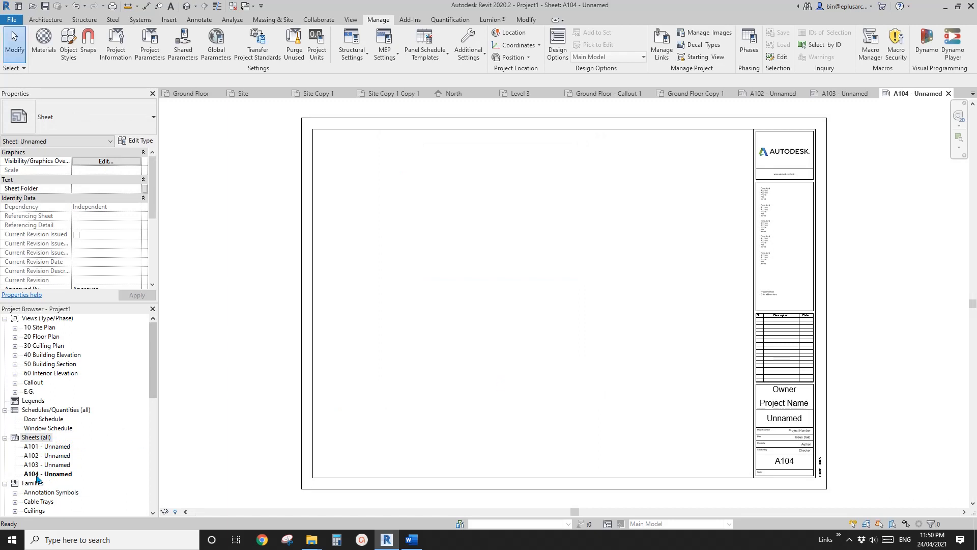
Add three more sheets to the project, again using the A0 metric (AUS) : Landscape titleblock
right_click(48, 473)
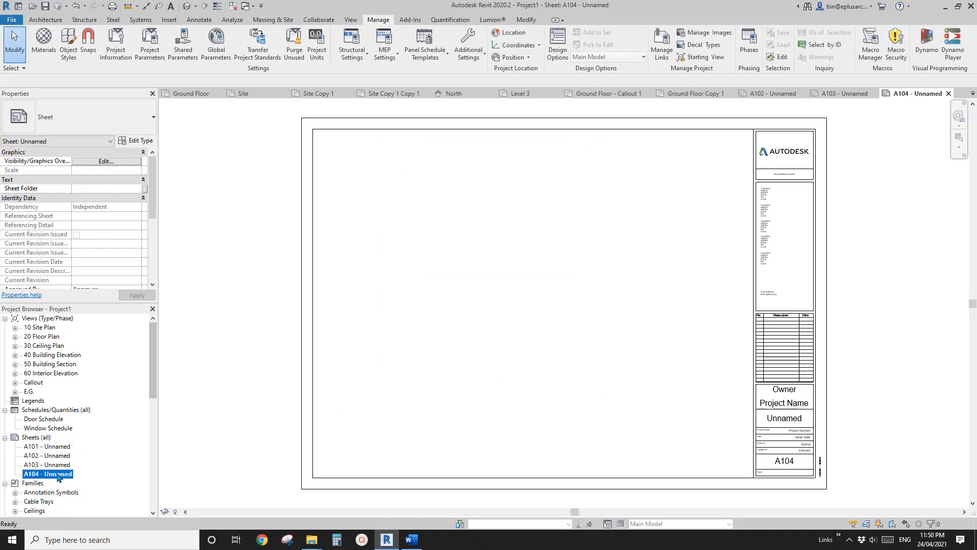
left_click(35, 438)
right_click(37, 438)
left_click(76, 443)
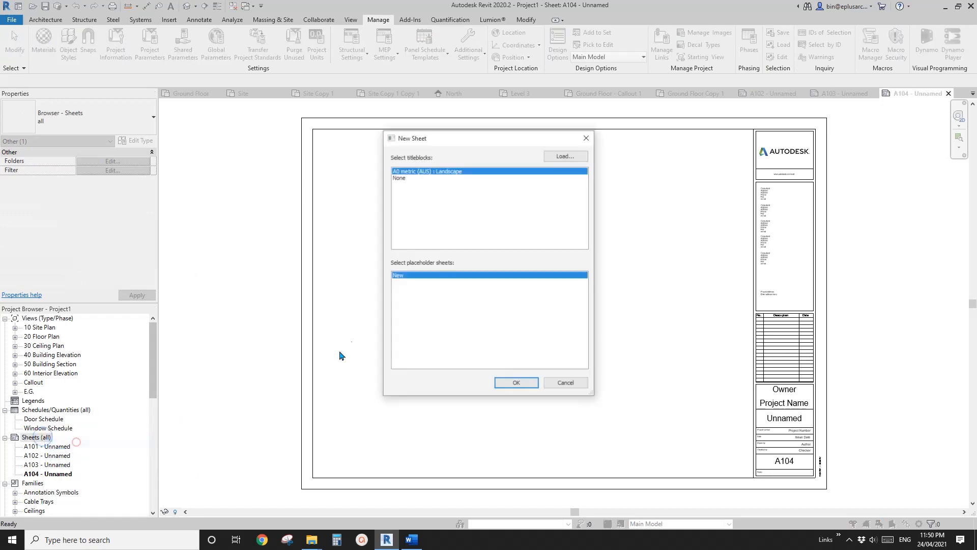
left_click(509, 383)
left_click(41, 437)
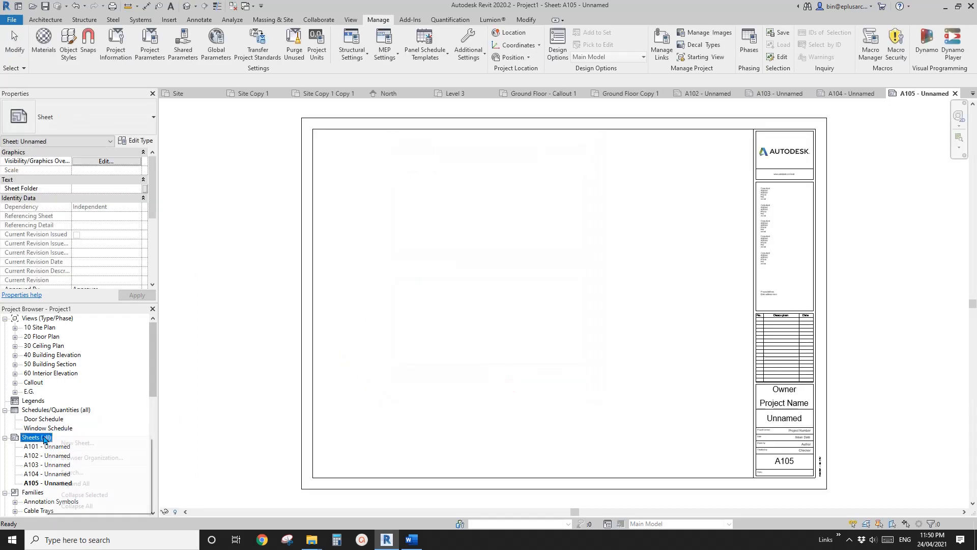
right_click(43, 436)
left_click(76, 443)
left_click(516, 383)
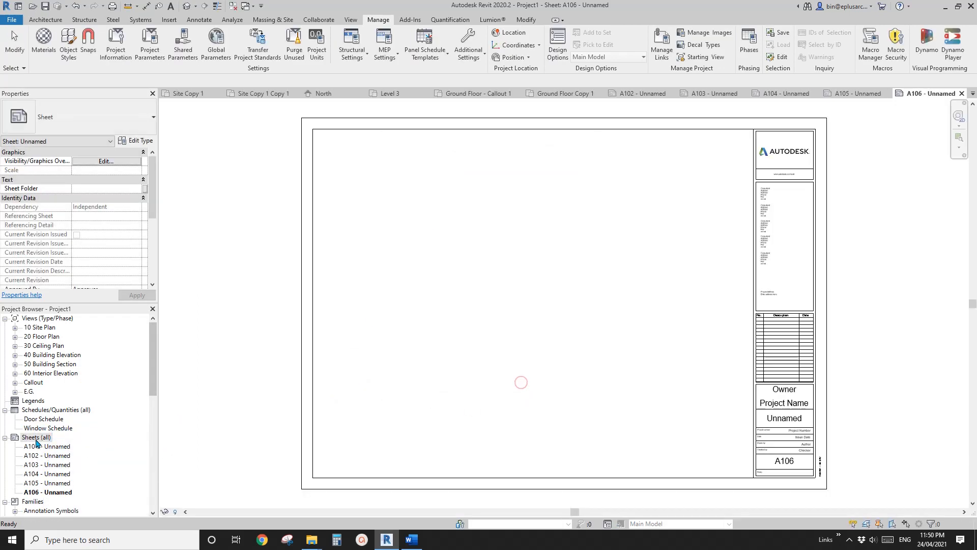
right_click(39, 437)
left_click(81, 445)
left_click(517, 385)
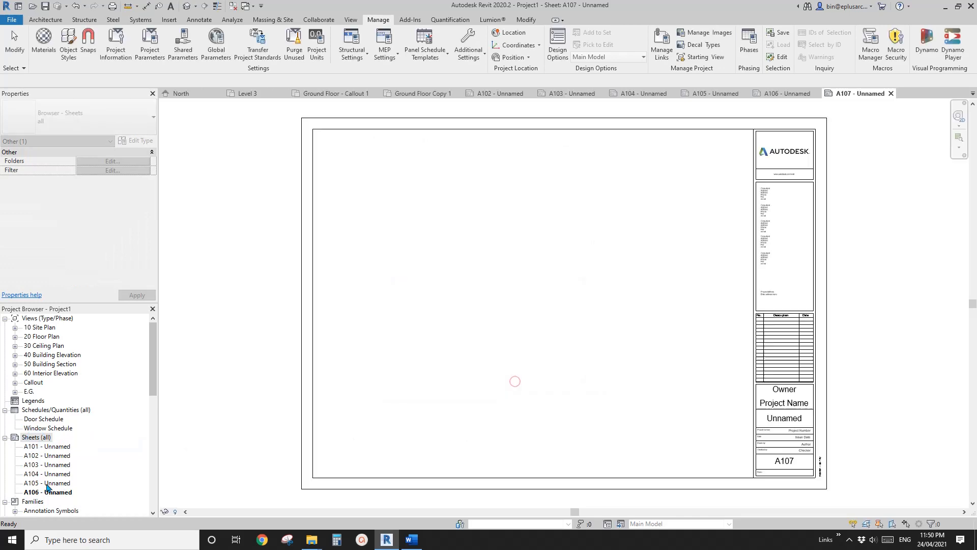
Review the sheets as two separate groups, A101 to A104 and A105 to A107
left_click(39, 492)
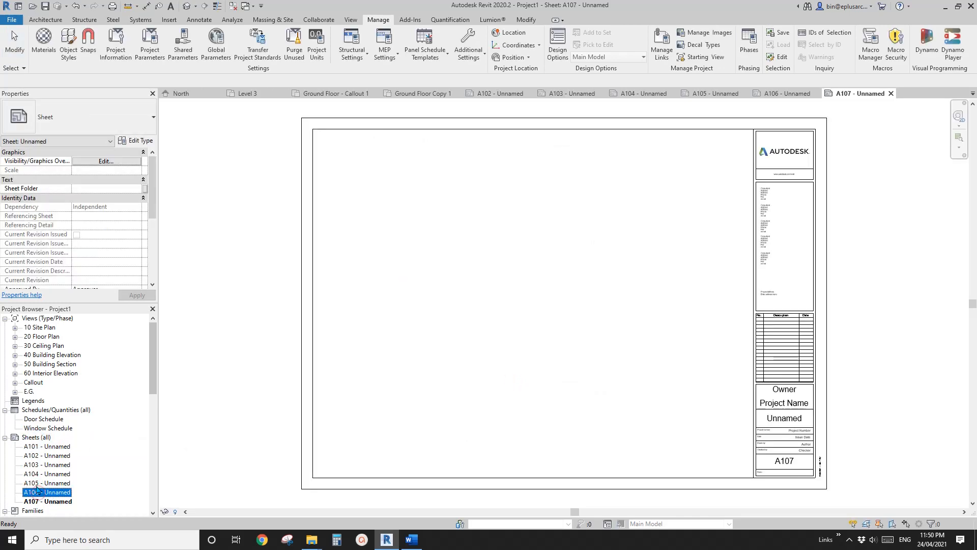
left_click(36, 483)
left_click(43, 448)
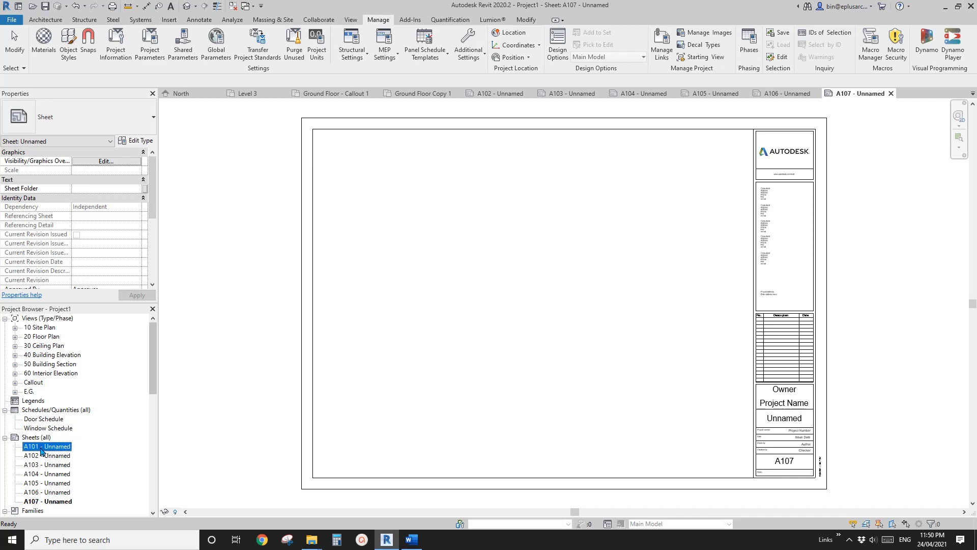
left_click(45, 474, "shift")
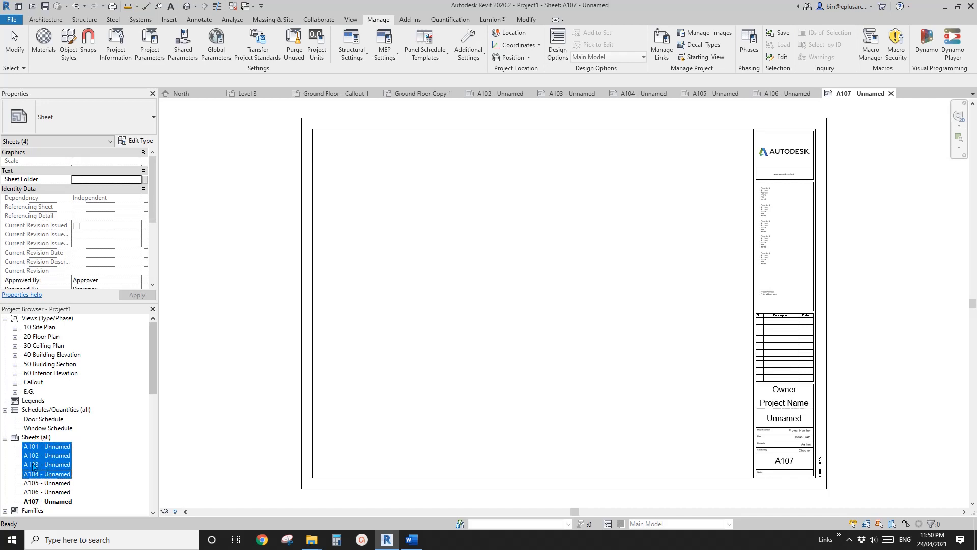
left_click(40, 483)
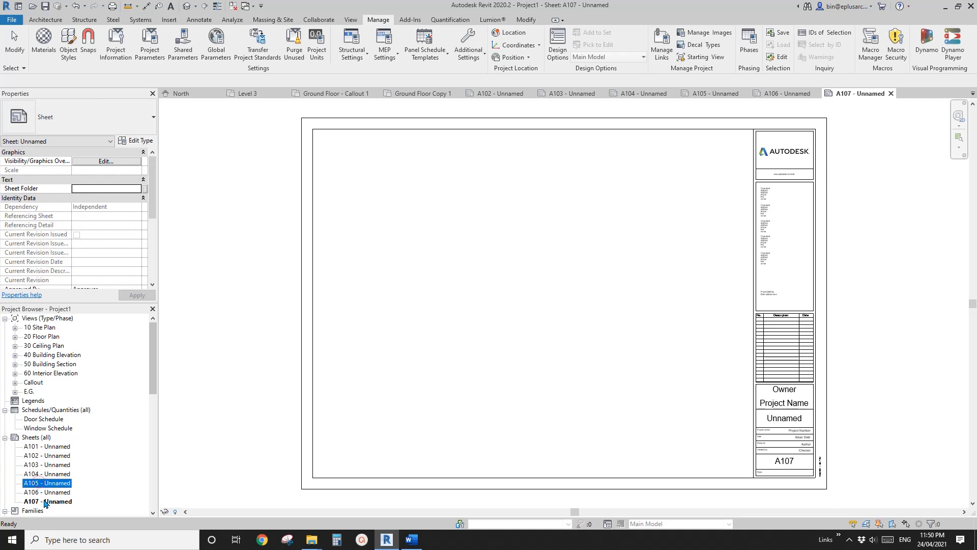
left_click(53, 501, "shift")
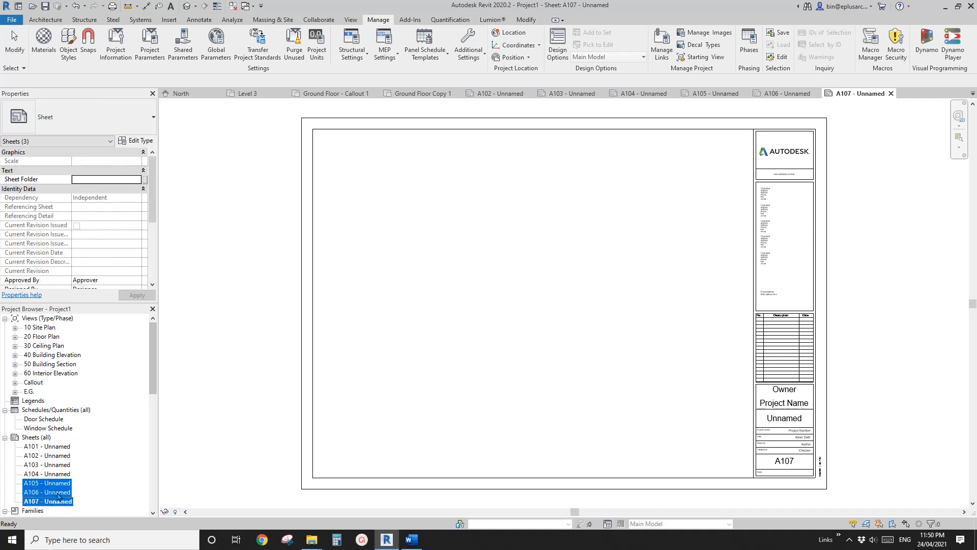
left_click_drag(153, 382, 156, 396)
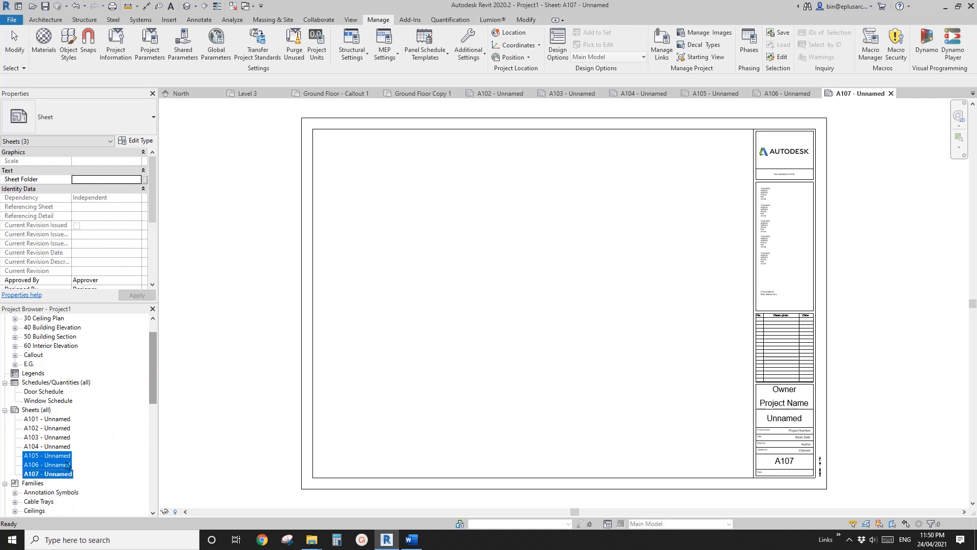
Set the Sheet Folder parameter of sheets A101 to A104 to Stage 1
left_click(55, 419)
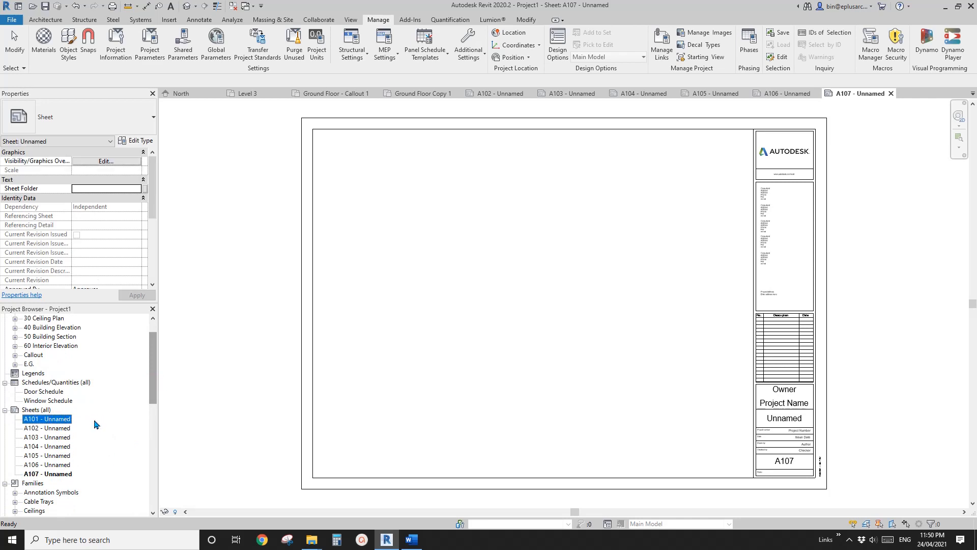
left_click(55, 447, "shift")
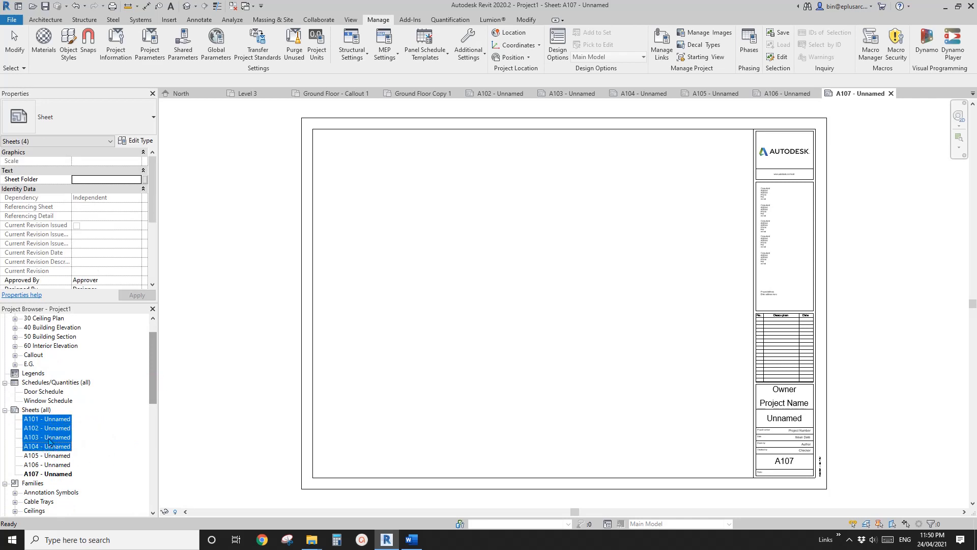
left_click(100, 180)
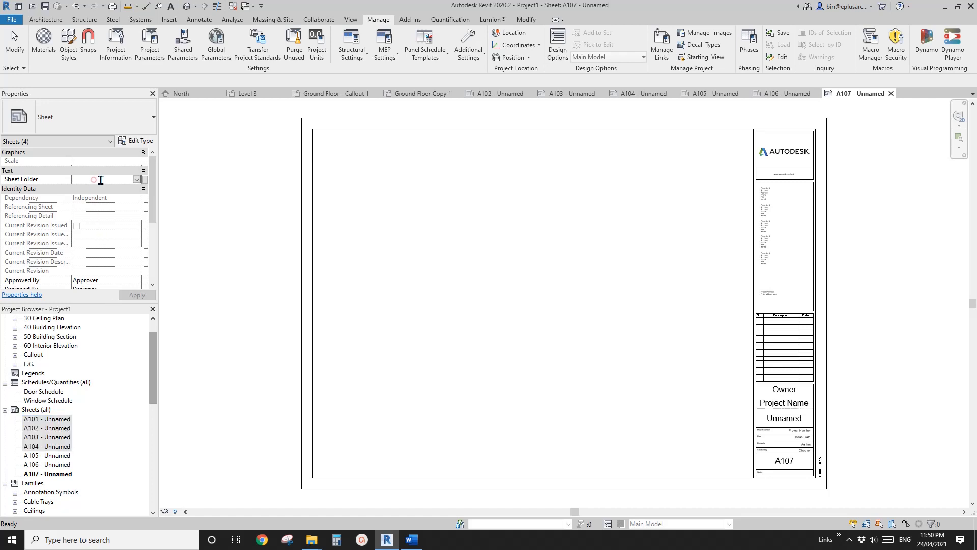
type("Stage 1")
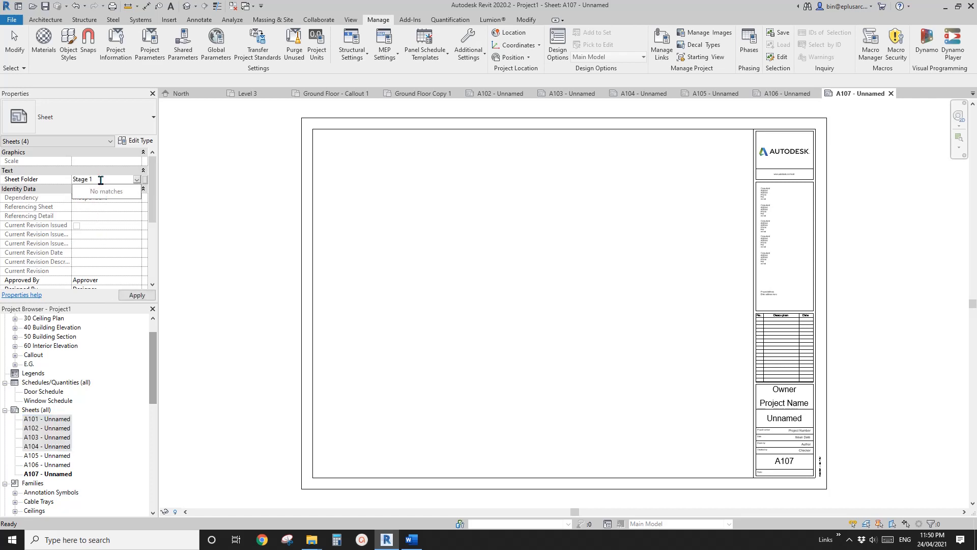
Assign sheets A105 to A107 the Sheet Folder value Stage 2
left_click(58, 458)
left_click(59, 474, "shift")
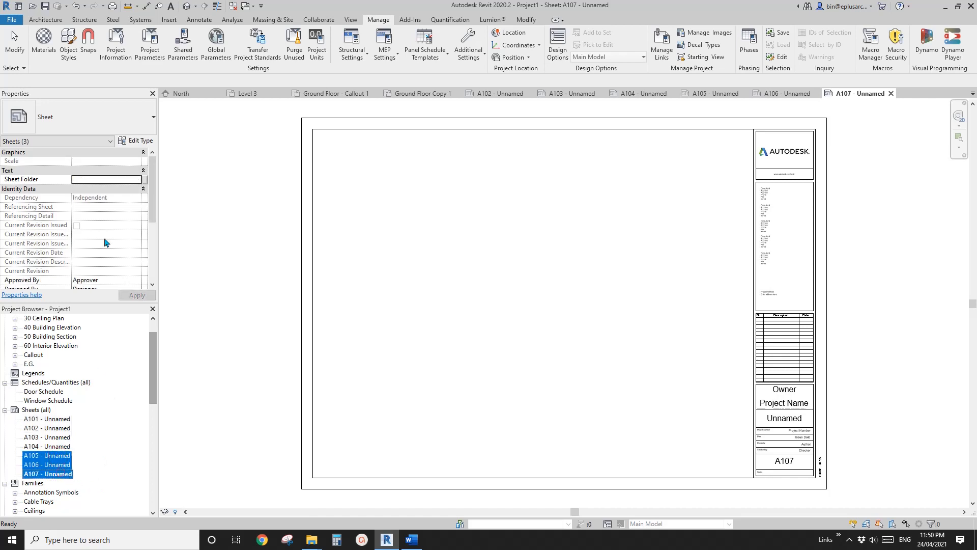
left_click(104, 179)
type("Stage 2")
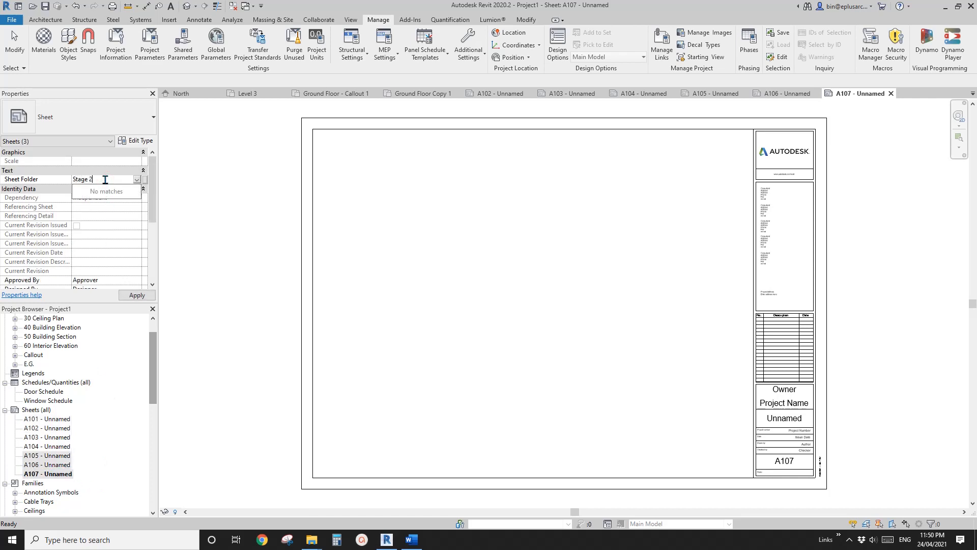
Create a new browser organization scheme for sheets named Sheet Folder
left_click(36, 411)
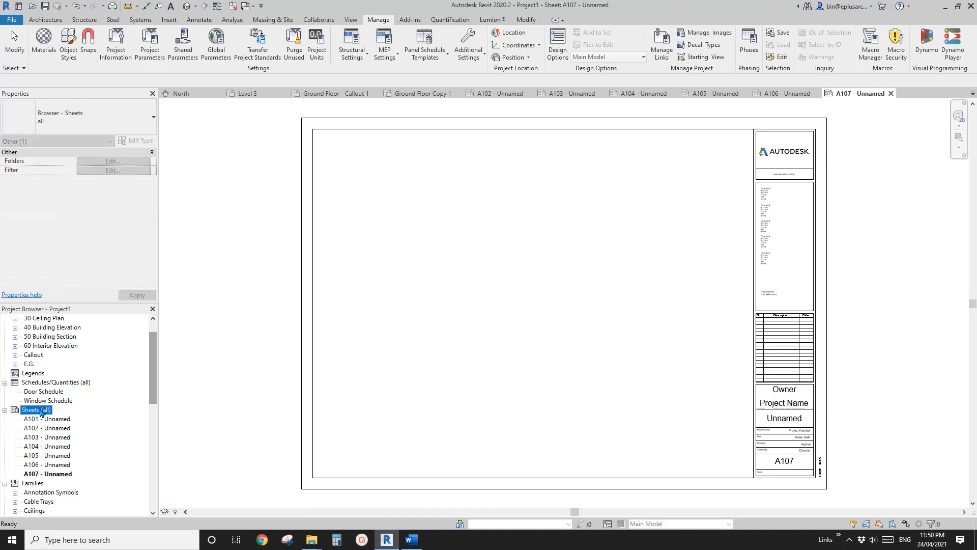
right_click(42, 410)
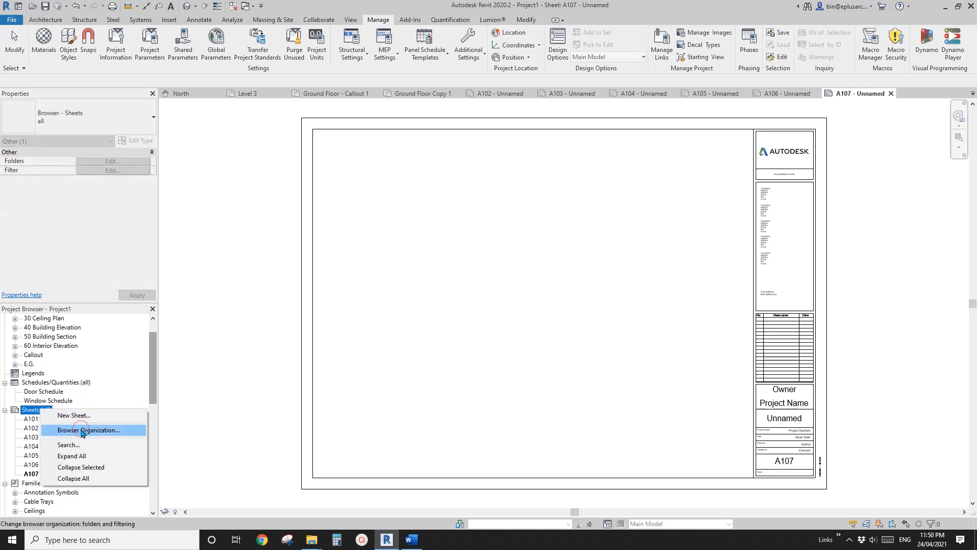
left_click(82, 431)
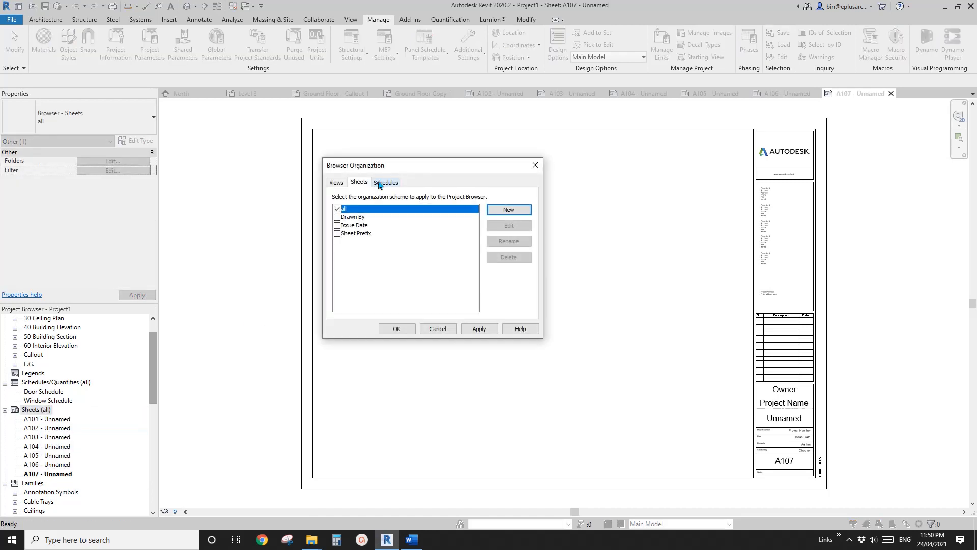
left_click_drag(413, 169, 414, 182)
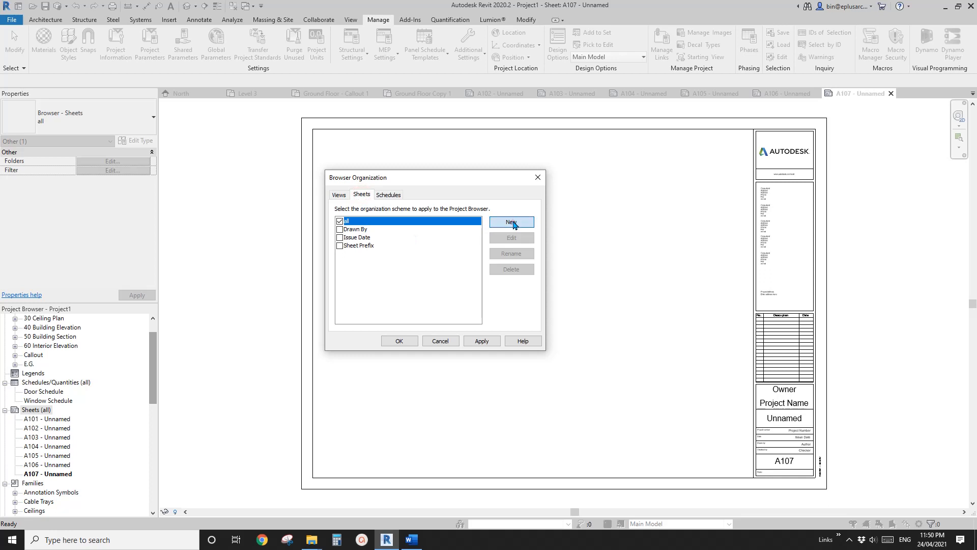
left_click(511, 223)
left_click(373, 374)
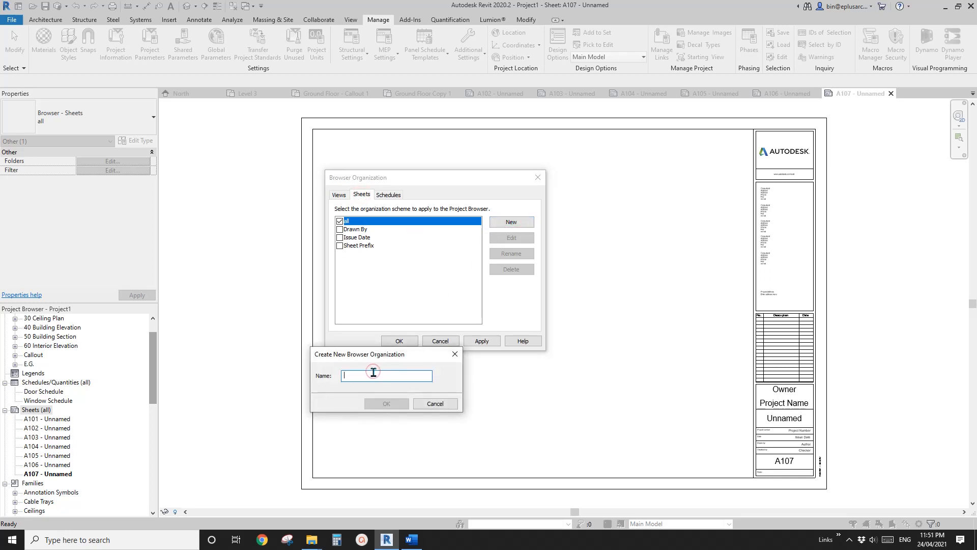
type("S")
key("BackSpace")
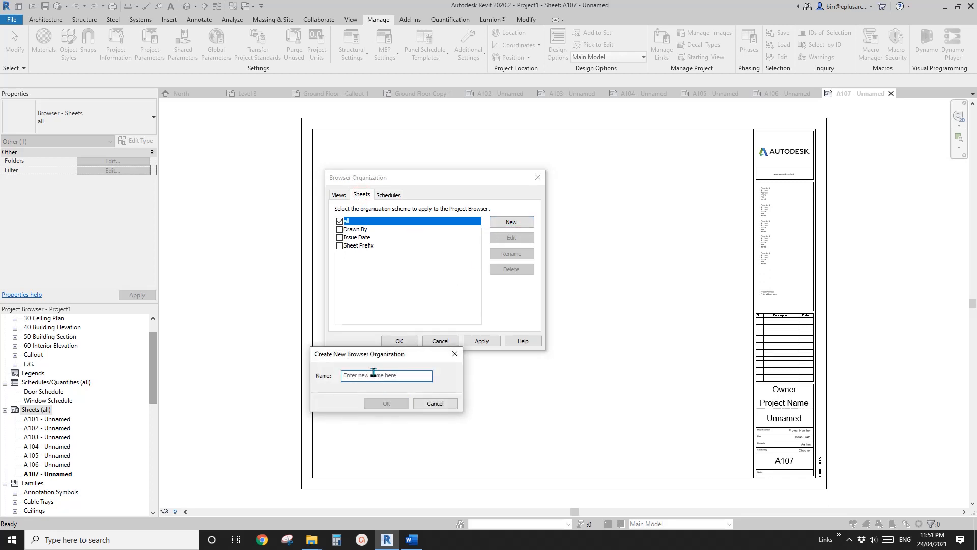
type("Sheet Folder")
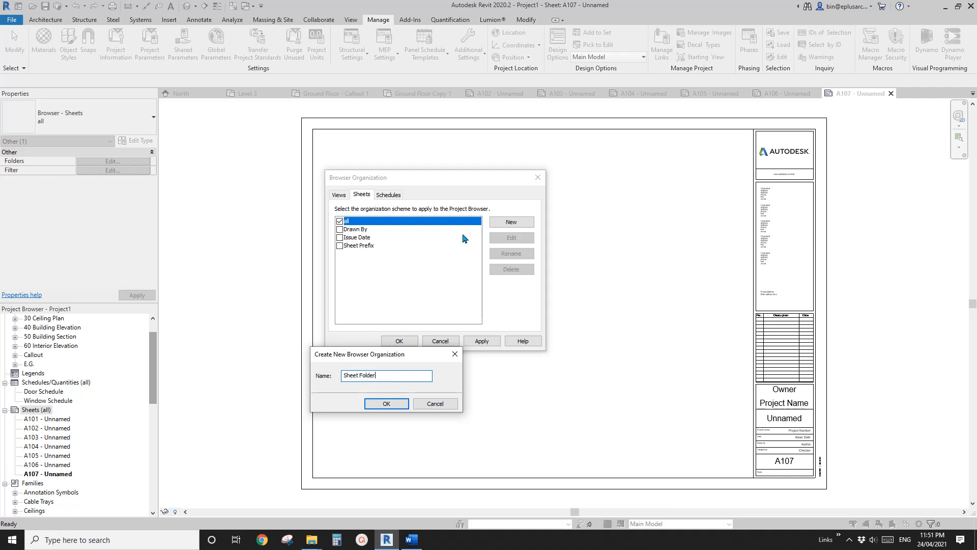
left_click(386, 403)
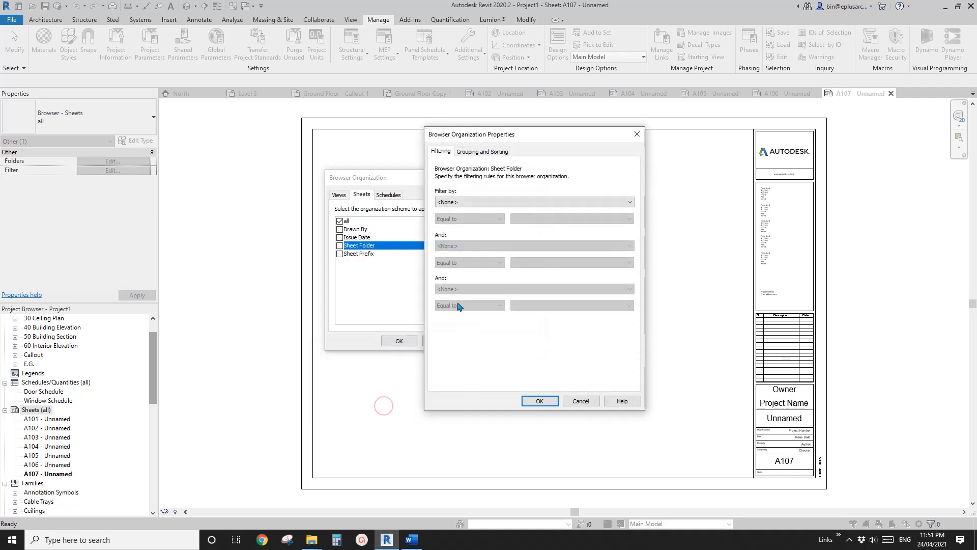
Group the new sheet scheme by the Sheet Folder parameter and apply it to the Project Browser
left_click(476, 152)
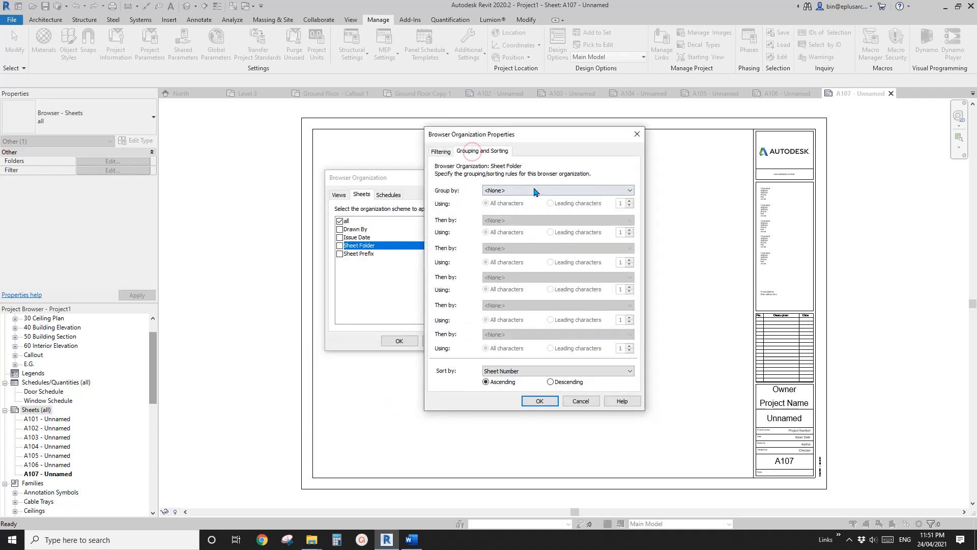
left_click(537, 190)
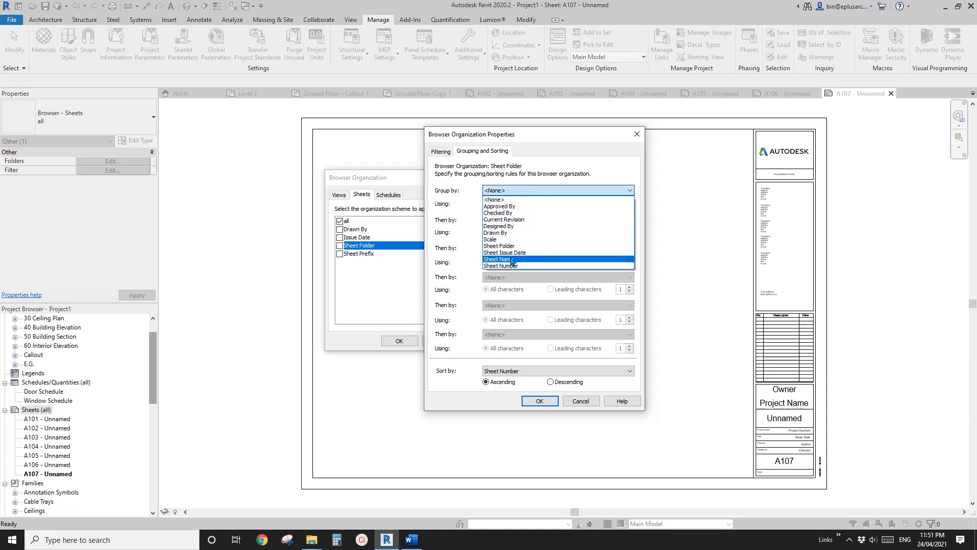
left_click(513, 247)
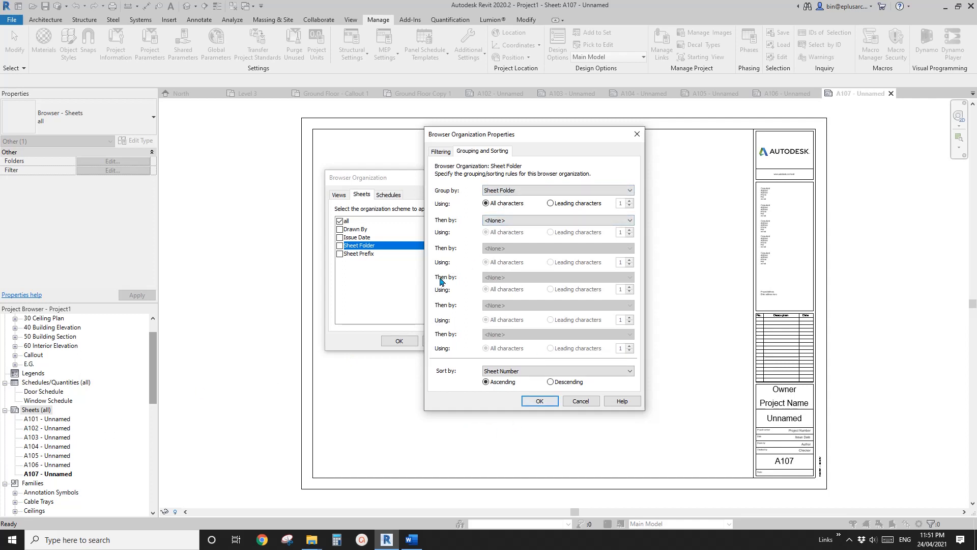
left_click(540, 401)
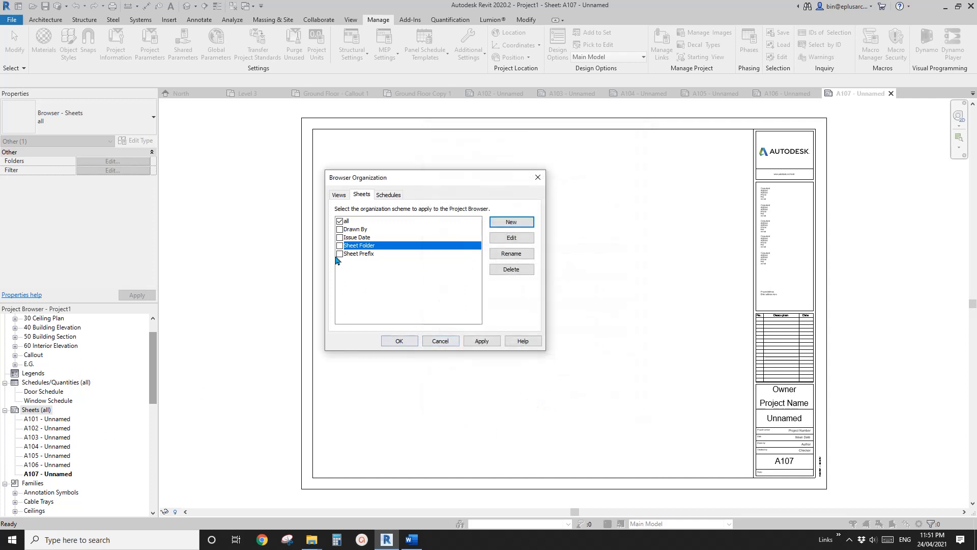
left_click(339, 245)
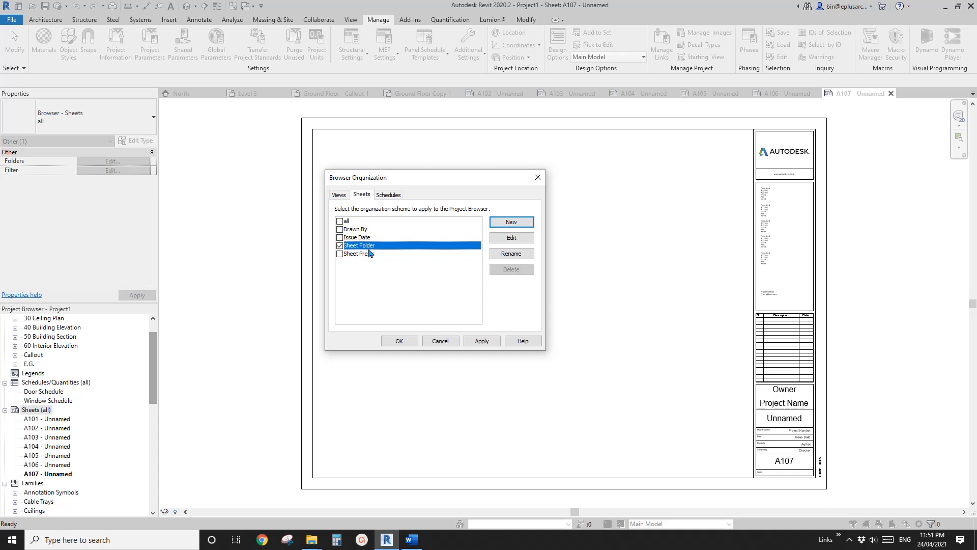
left_click(400, 341)
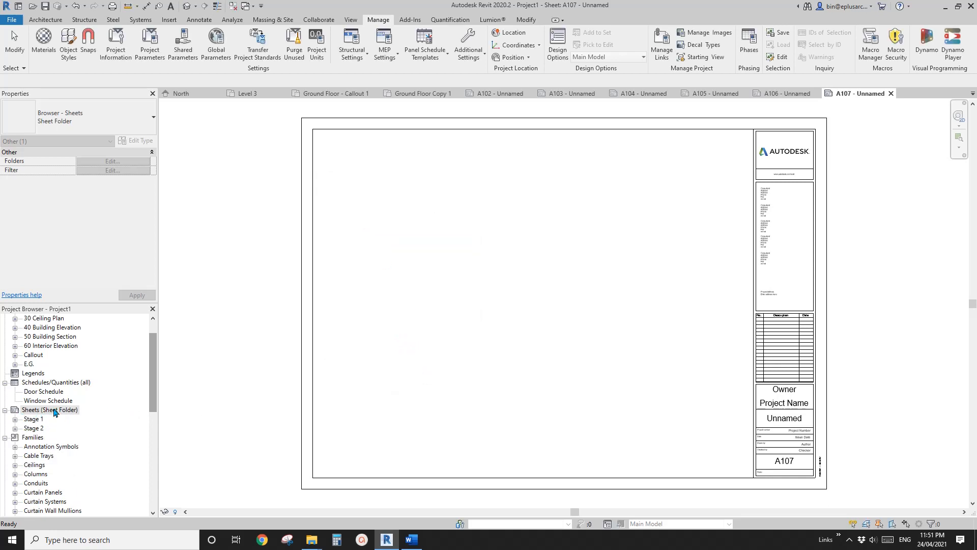
Expand the Stage 1 and Stage 2 sheet folders to check which sheets each contains
left_click_drag(154, 393, 154, 403)
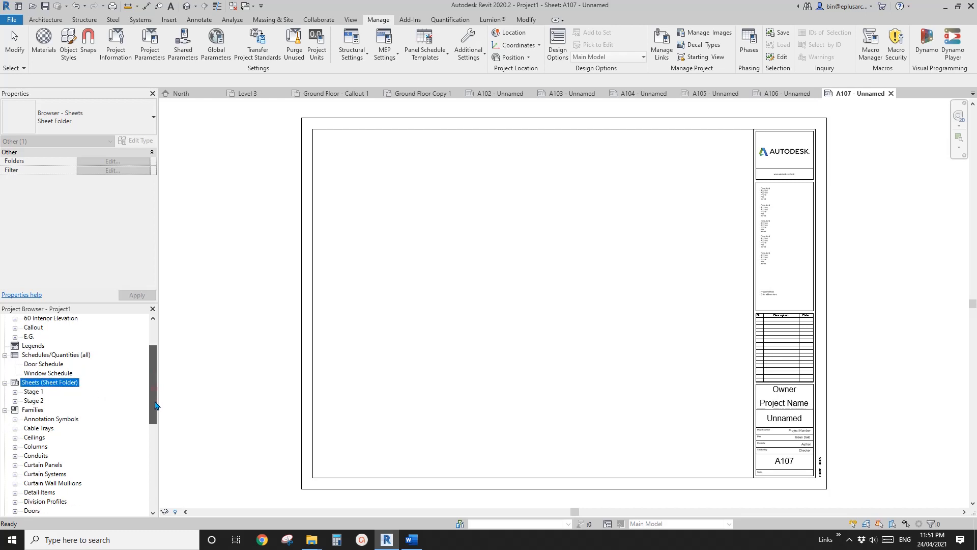
left_click(15, 391)
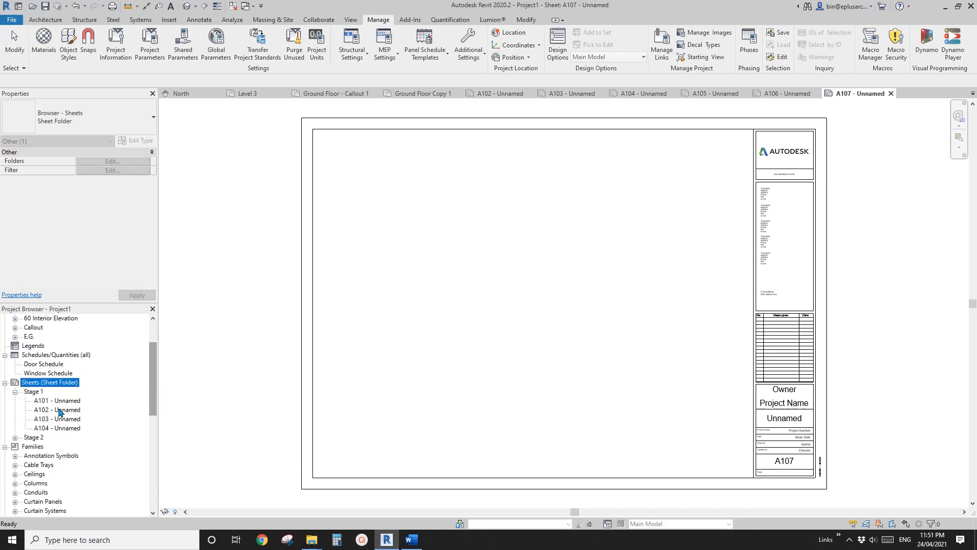
left_click(14, 437)
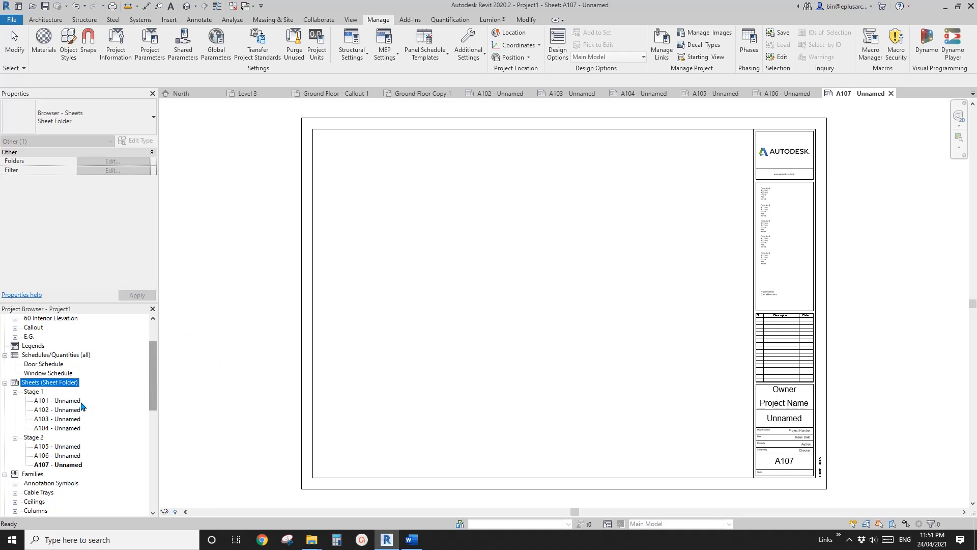
left_click(195, 355)
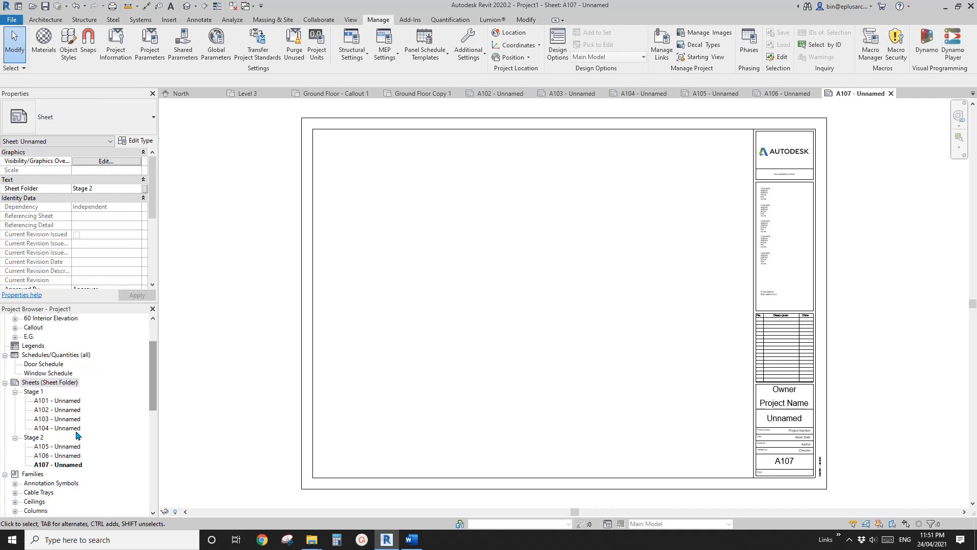
Move sheet A104 into the other folder by changing its Sheet Folder value to Stage 2
scroll(152, 387, "down", 1)
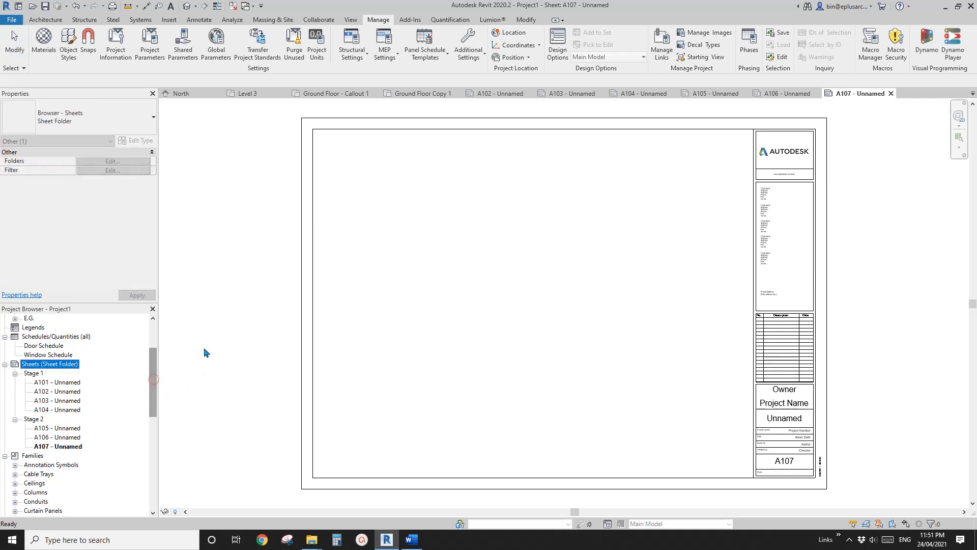
left_click(75, 410)
left_click(111, 188)
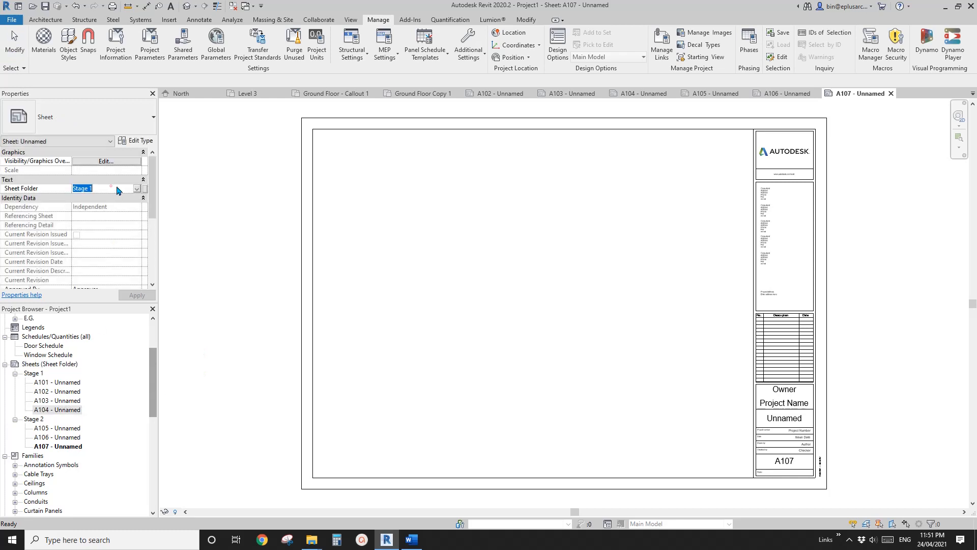
left_click(111, 187)
key("BackSpace")
type("2")
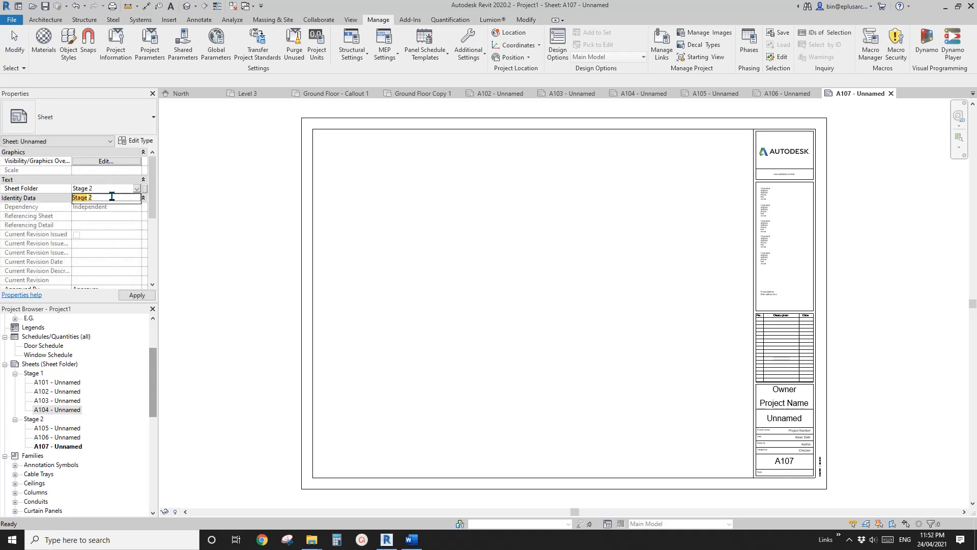
left_click(111, 197)
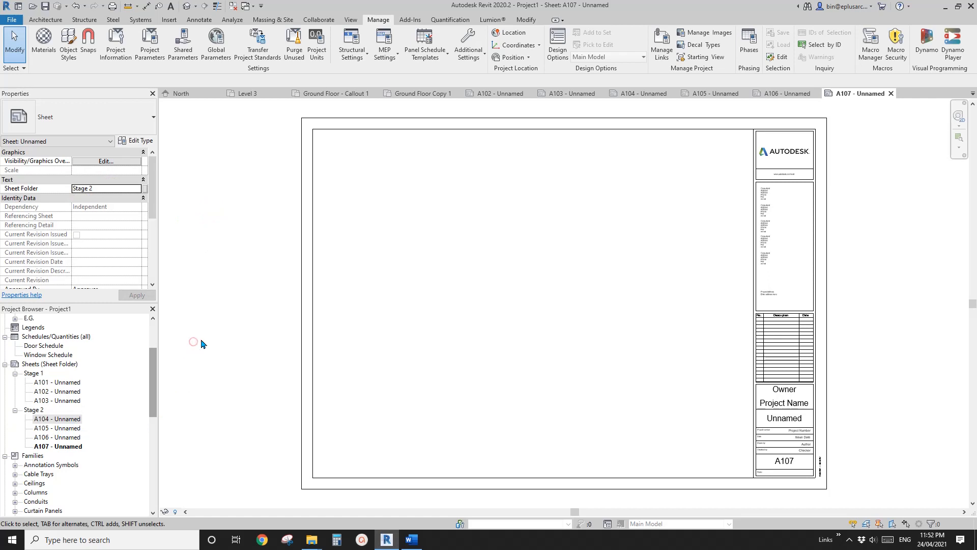
Check the phase subfolders under the 10 Site Plan, 20 Floor Plan and 30 Ceiling Plan view groups
scroll(152, 367, "up", 3)
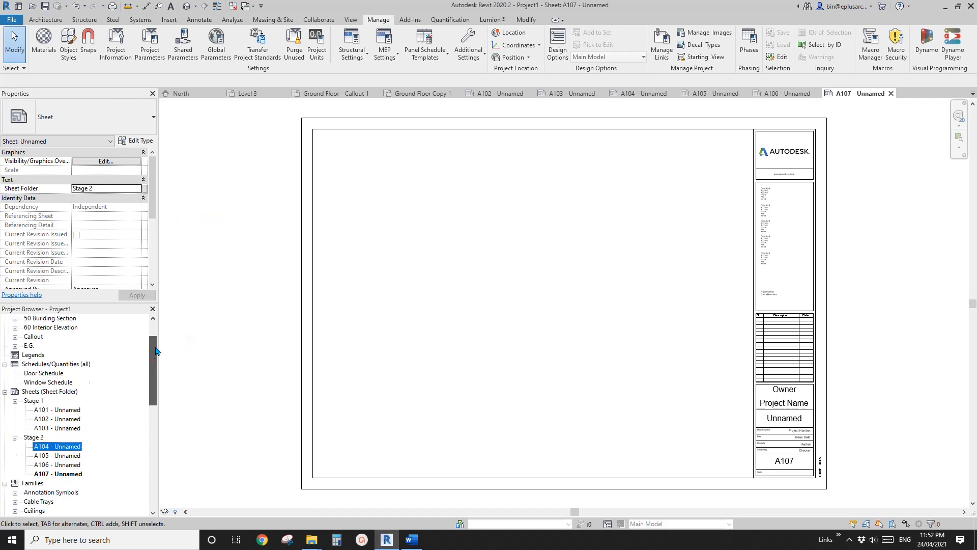
left_click(17, 328)
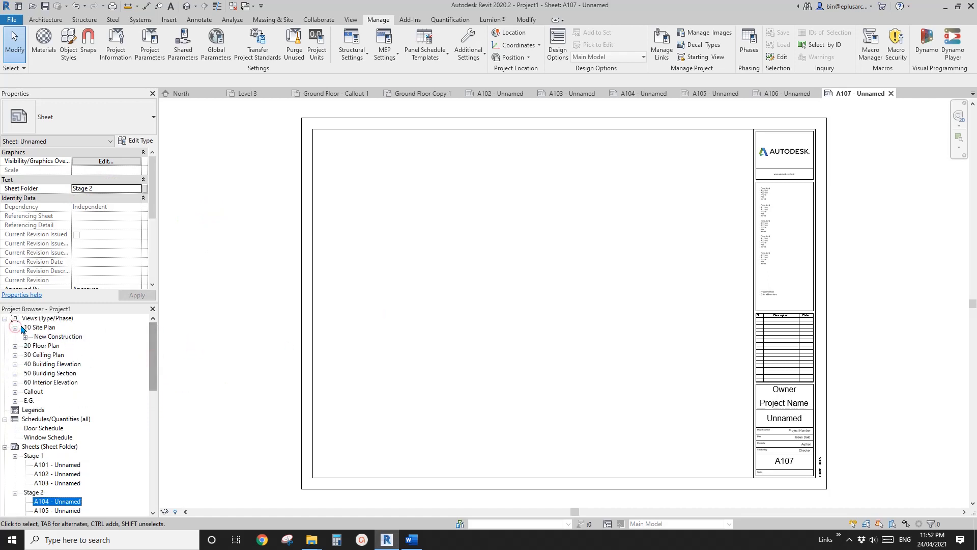
left_click(15, 327)
left_click(15, 337)
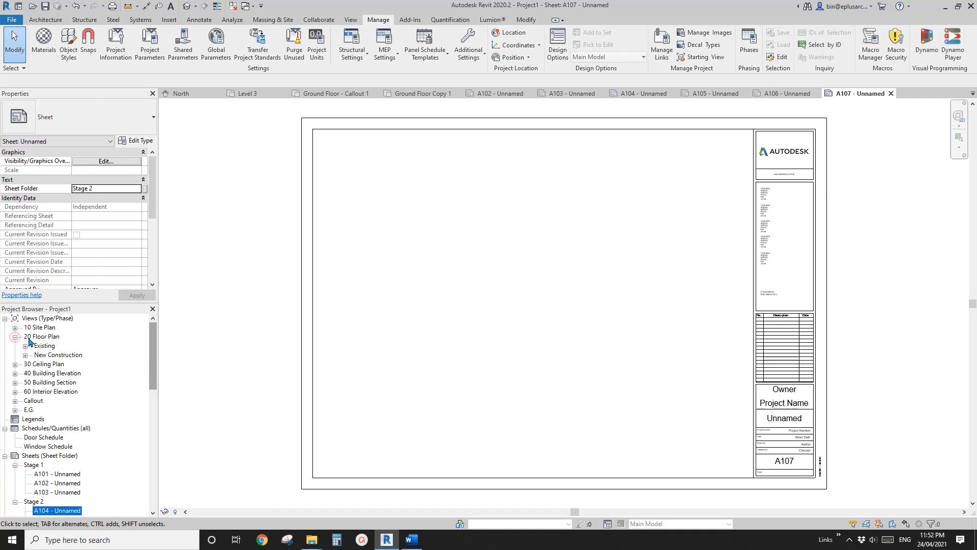
left_click(15, 336)
left_click(14, 346)
Collapse the sheet stages, Sheets, Schedules/Quantities, Families, 30 Ceiling Plan and Views branches in the Project Browser
scroll(50, 433, "down", 1)
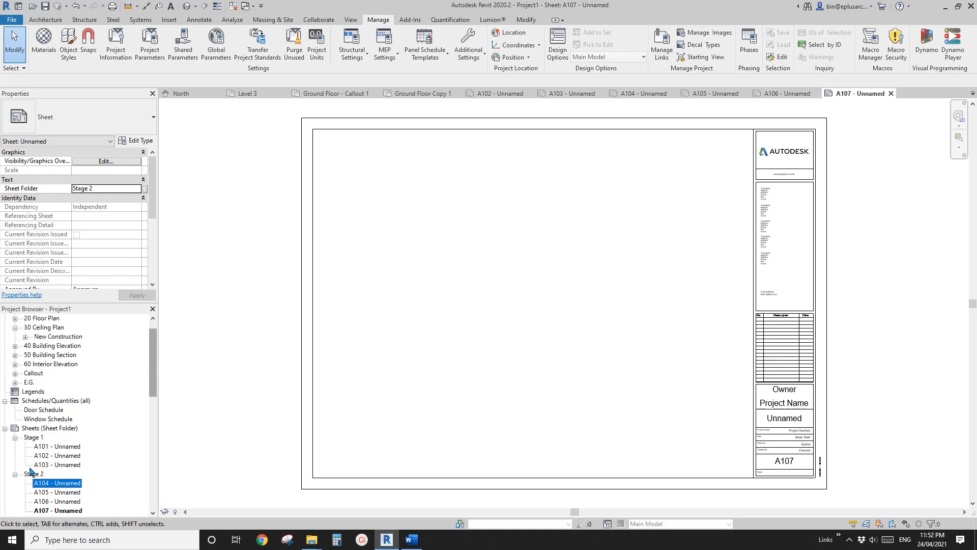
left_click(15, 474)
left_click(15, 437)
left_click(5, 428)
left_click(5, 400)
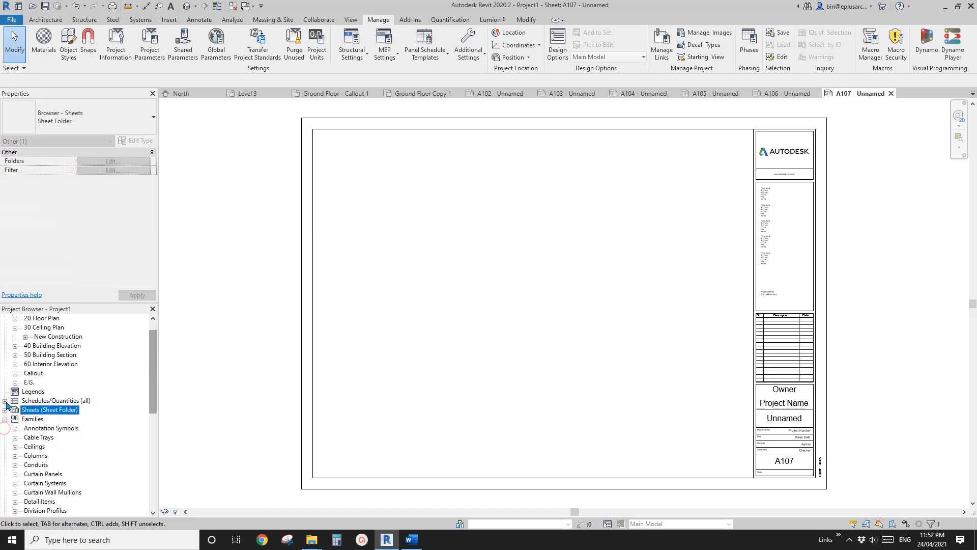
left_click(5, 419)
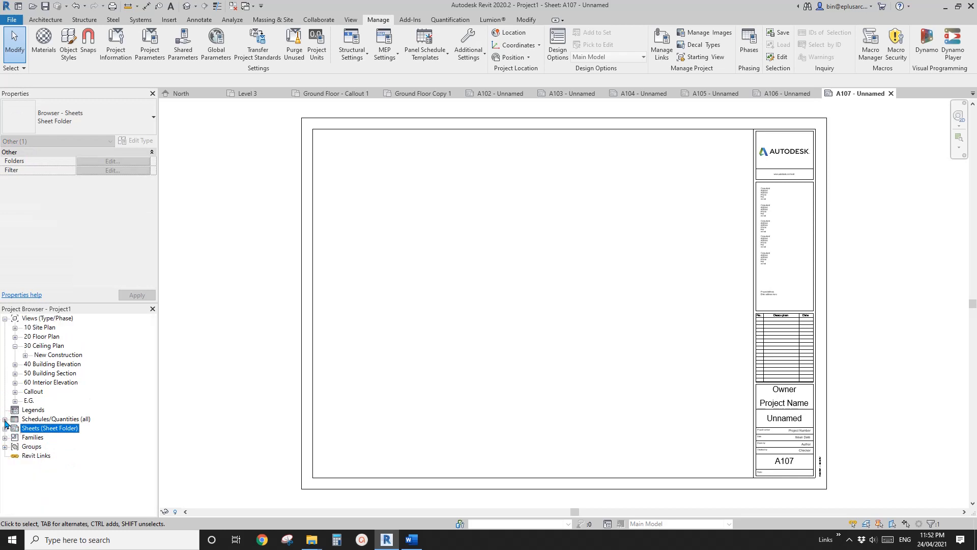
left_click(15, 345)
left_click(4, 318)
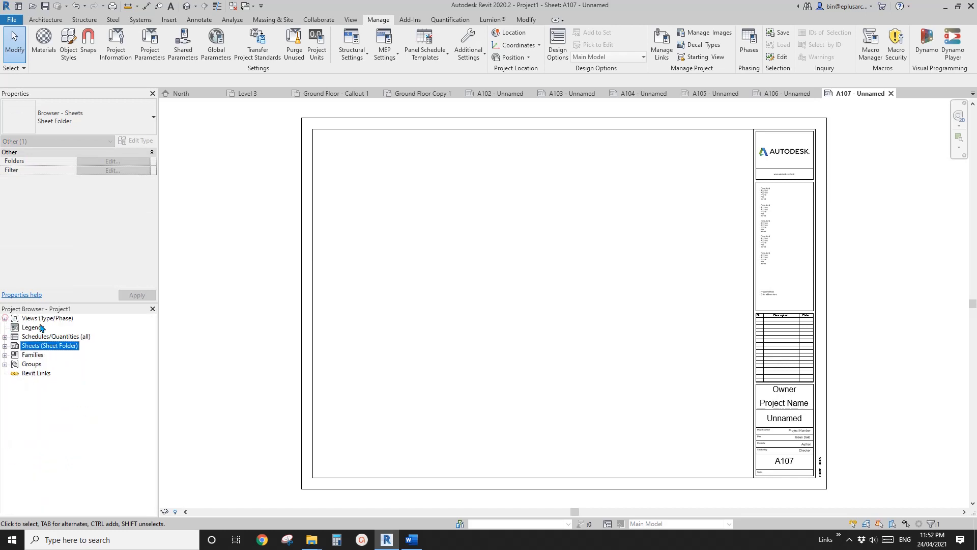
left_click(250, 256)
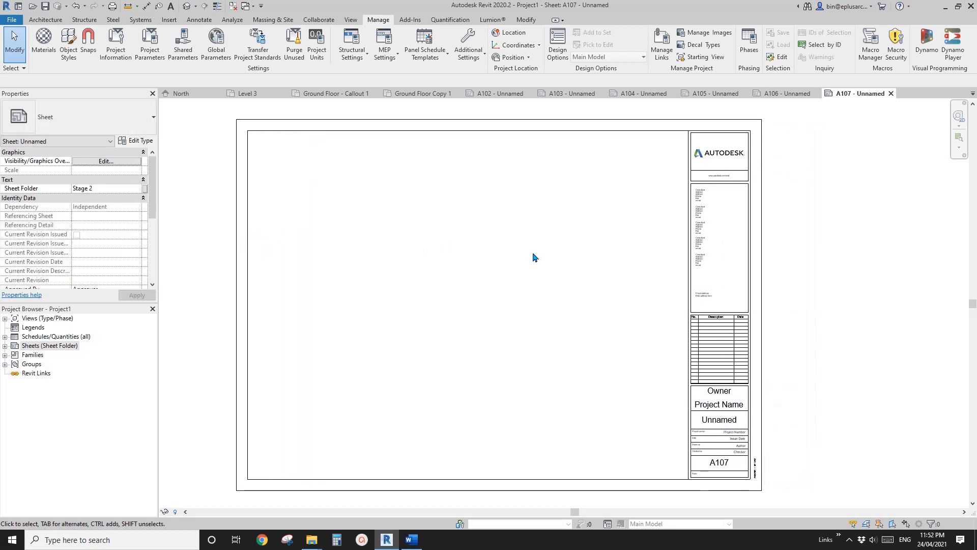
middle_click_drag(330, 222, 345, 225)
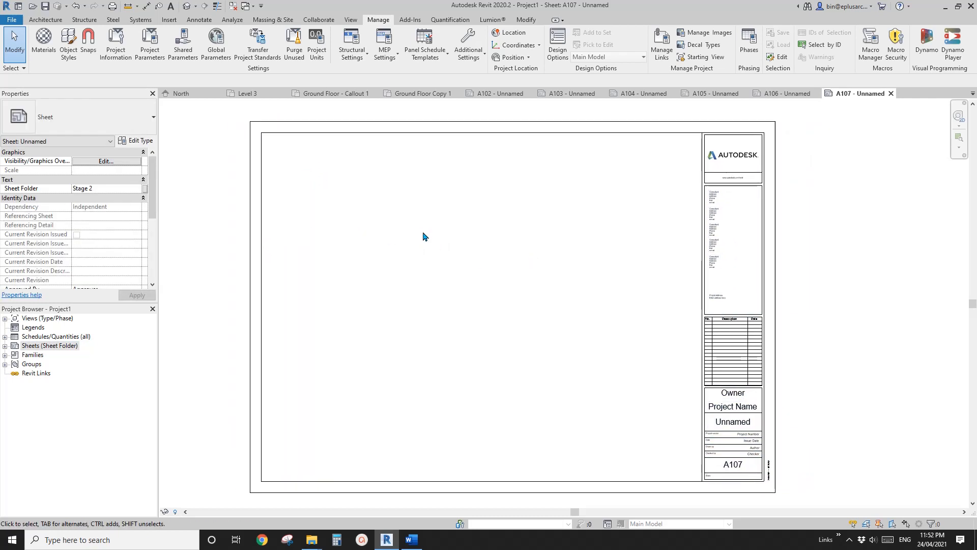
middle_click_drag(459, 230, 458, 228)
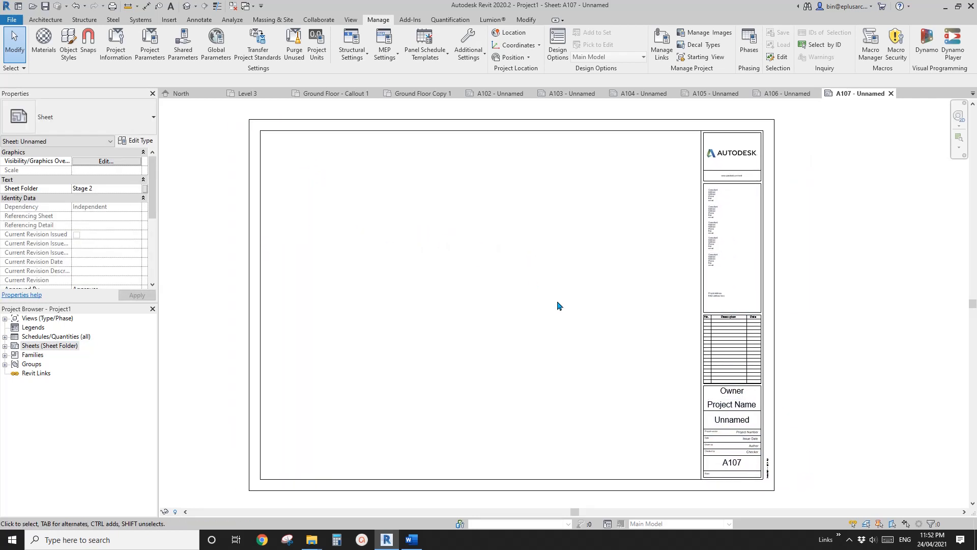